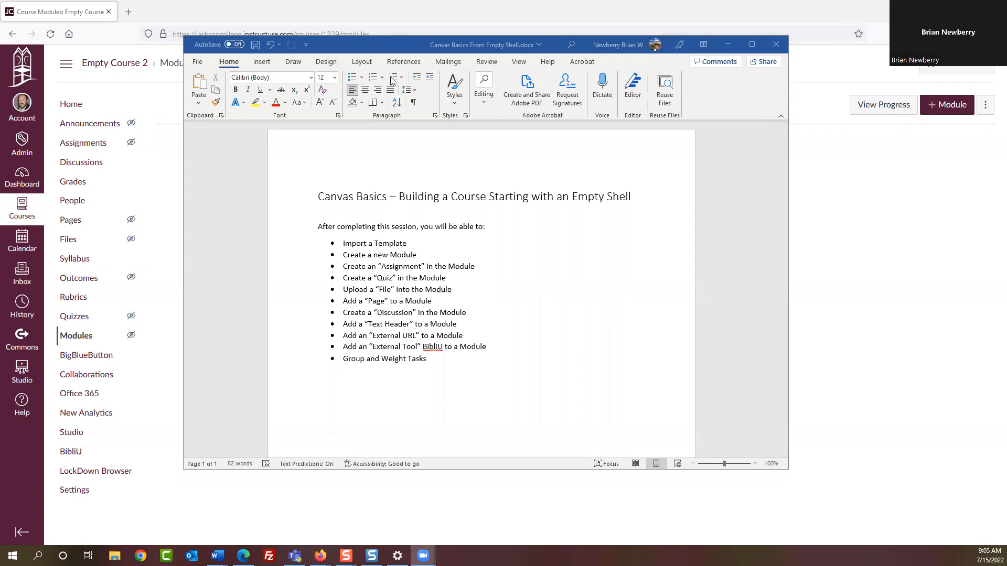
# - Review the session objectives in the Canvas Basics document and minimize it to return to the course
pyautogui.doubleClick(384, 40)
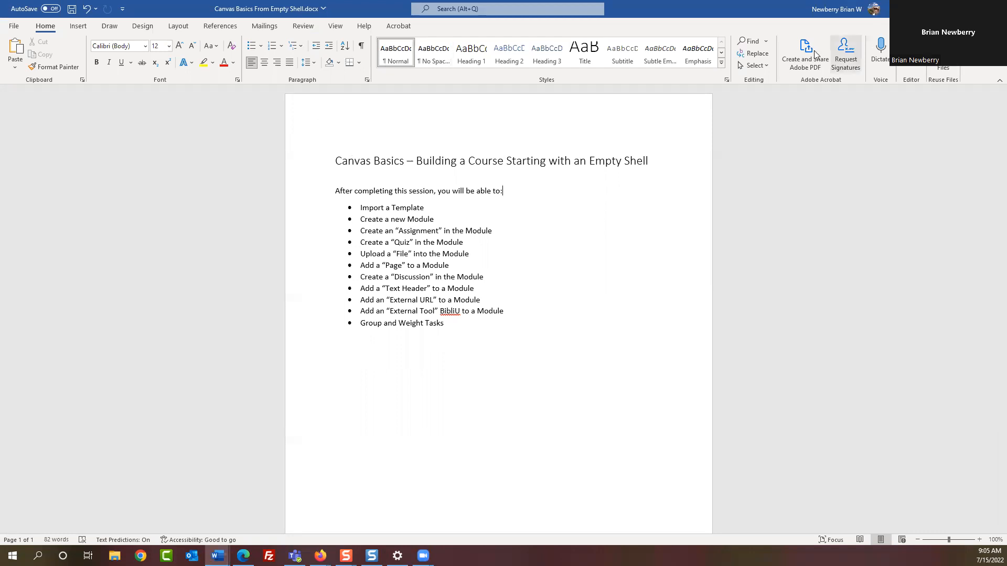
pyautogui.doubleClick(350, 6)
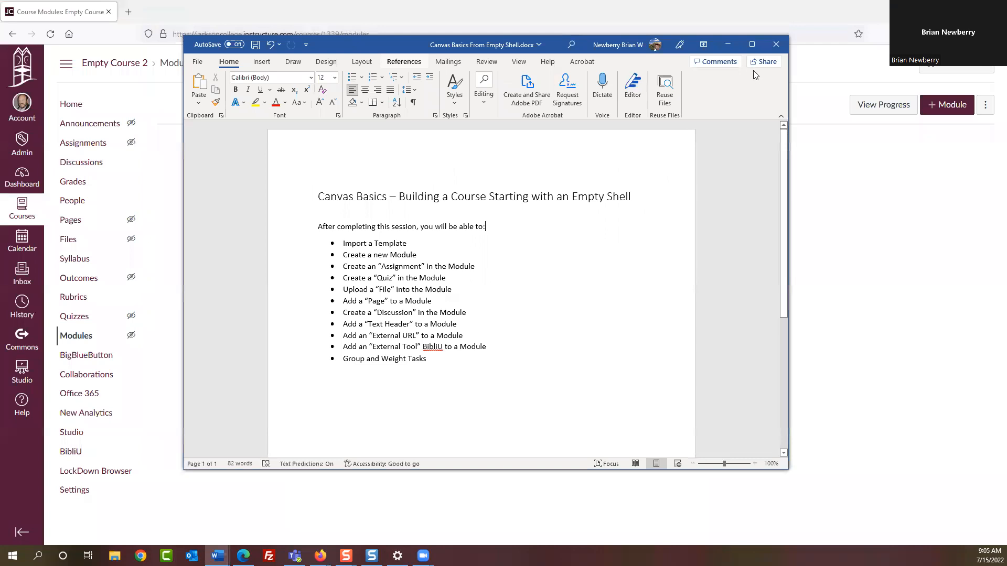
pyautogui.click(725, 44)
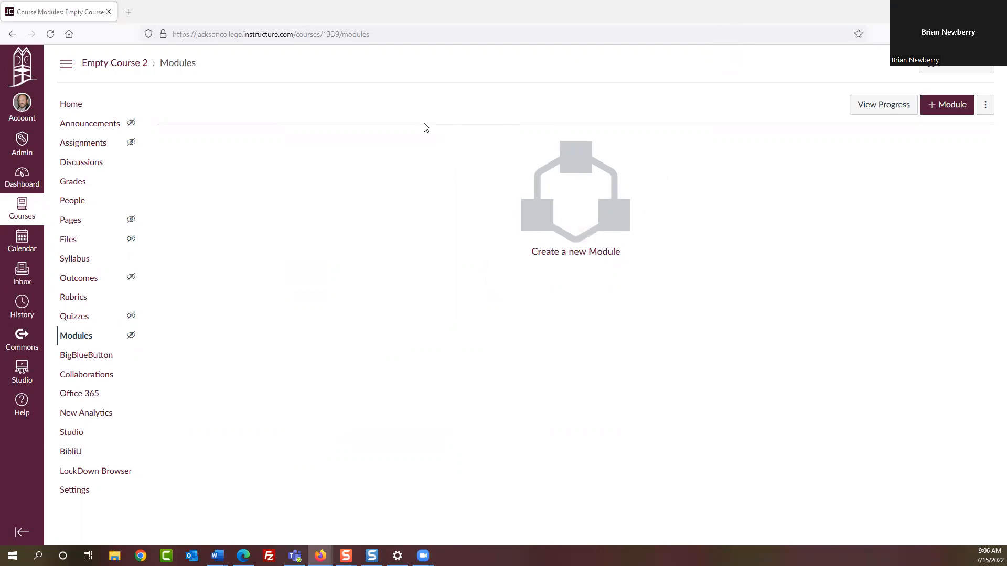
# - Go to the Dashboard, accept the teacher invitation to Empty Course, and dismiss the notification
pyautogui.click(22, 180)
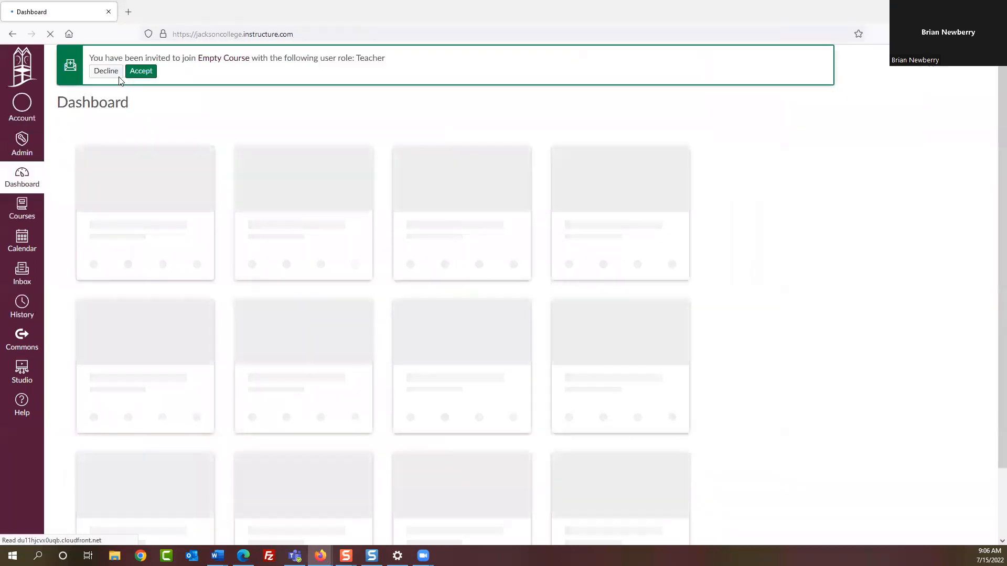
pyautogui.click(142, 71)
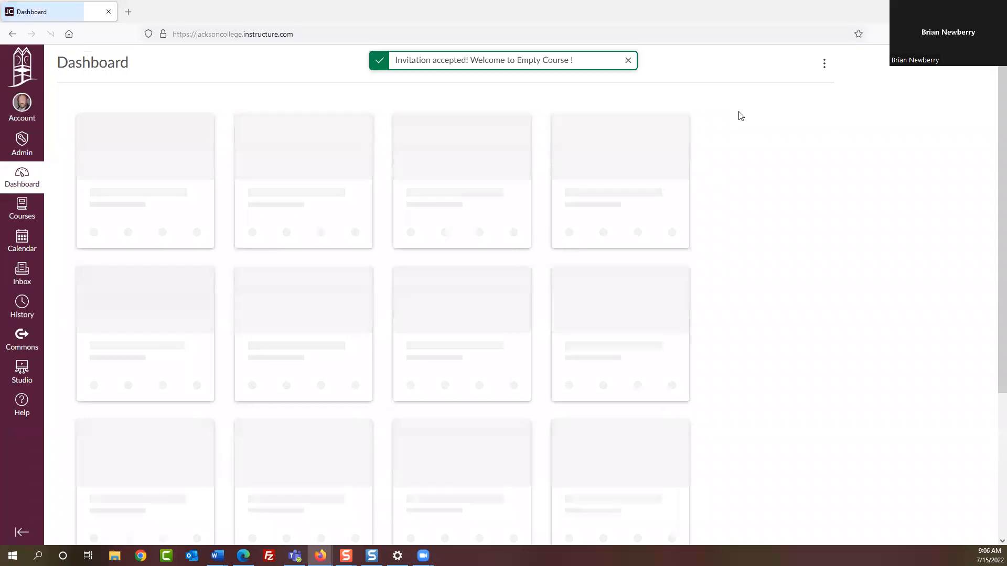
pyautogui.click(629, 60)
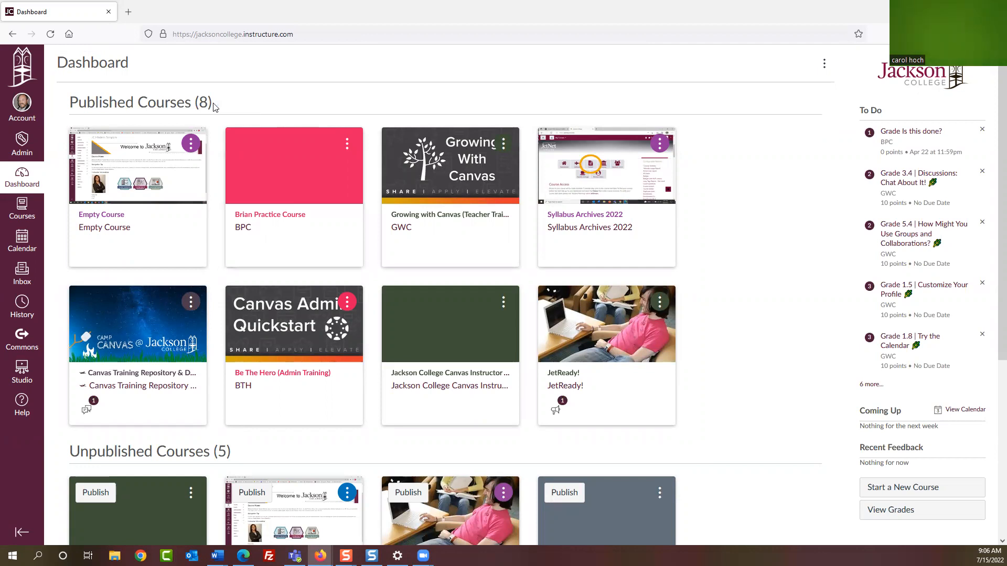
# - Examine the published and unpublished courses on the Dashboard and the available account options
pyautogui.scroll(-5, 212, 107)
pyautogui.scroll(5, 214, 157)
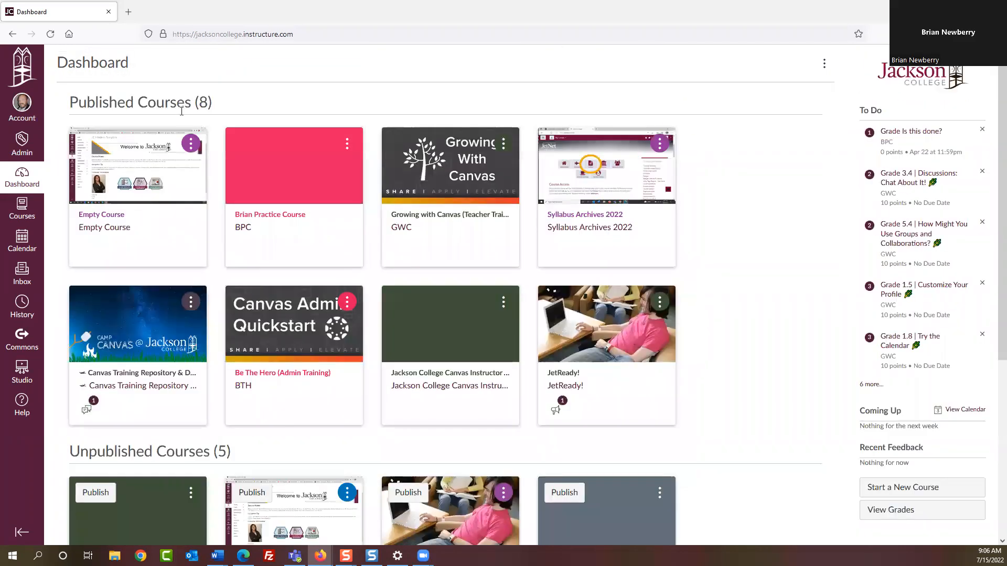
pyautogui.scroll(-5, 182, 111)
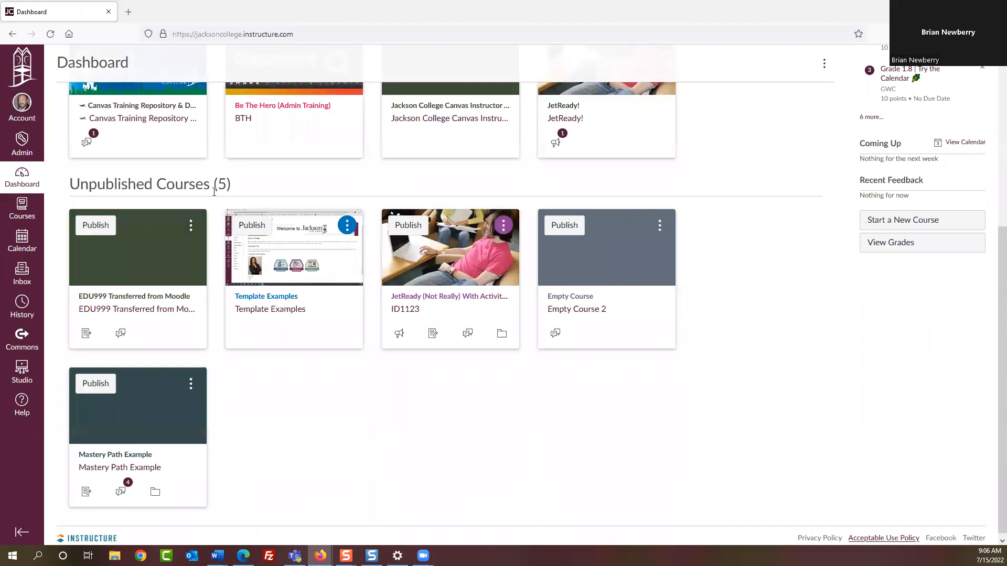
pyautogui.scroll(5, 214, 192)
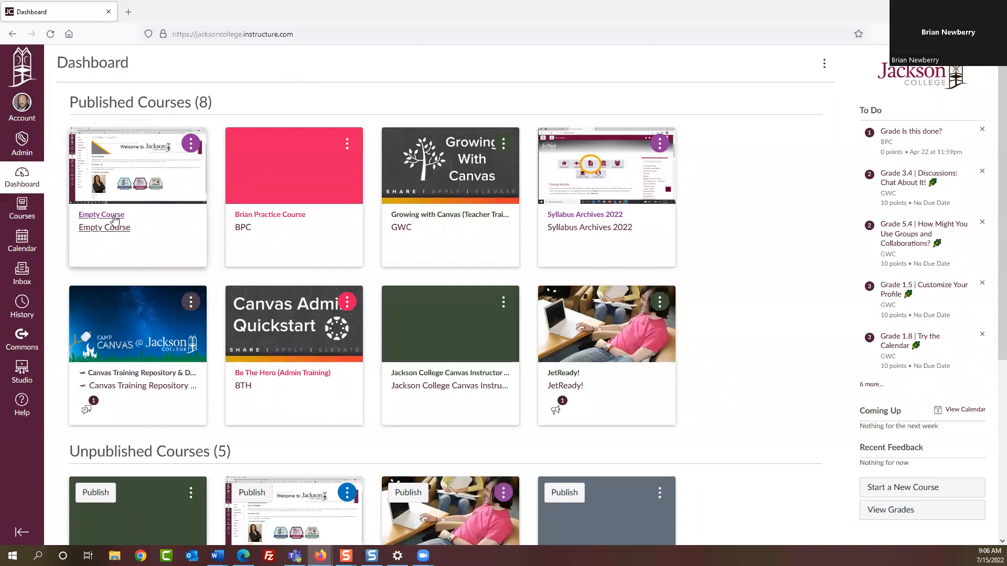
pyautogui.scroll(-3, 135, 230)
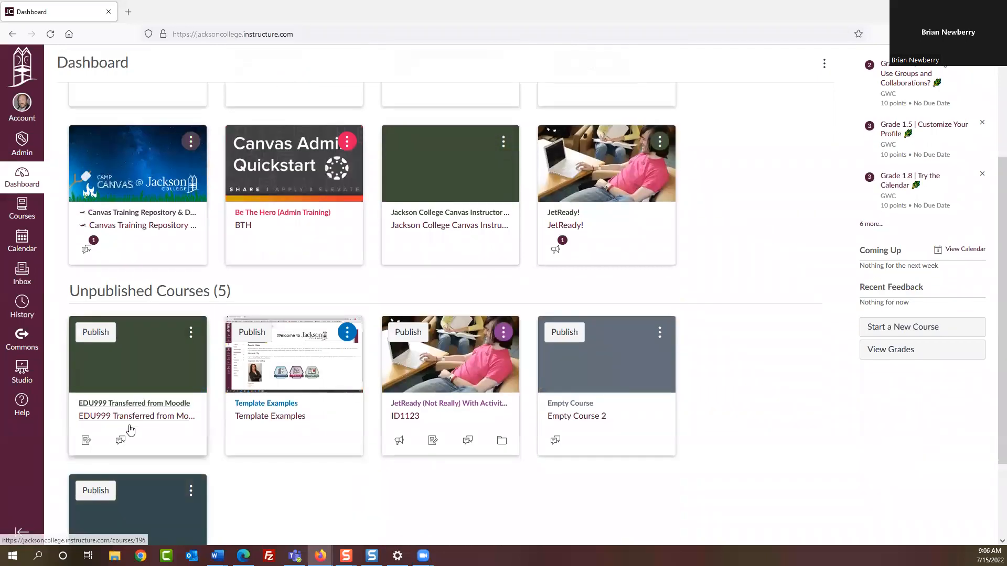
pyautogui.scroll(3, 129, 429)
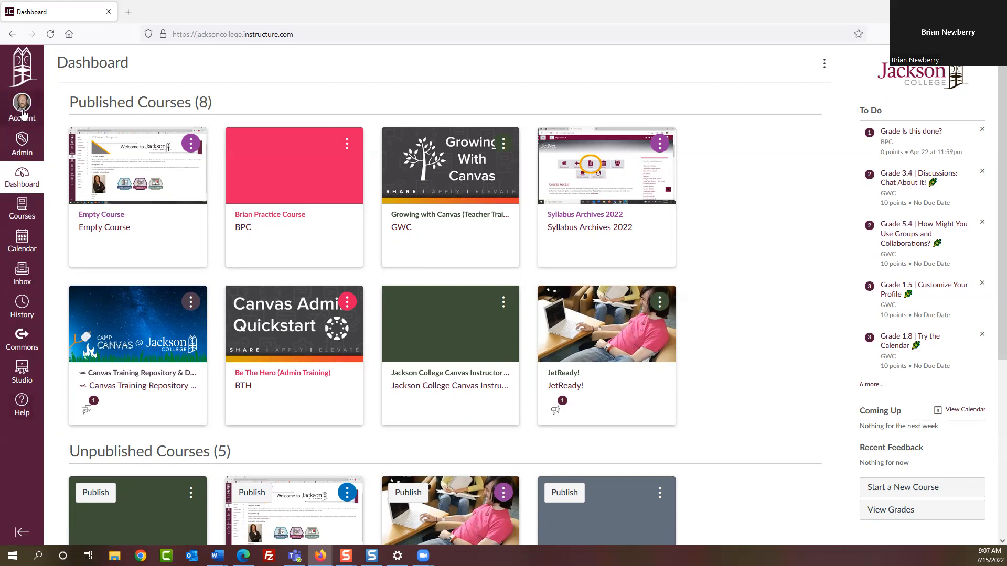
pyautogui.click(23, 114)
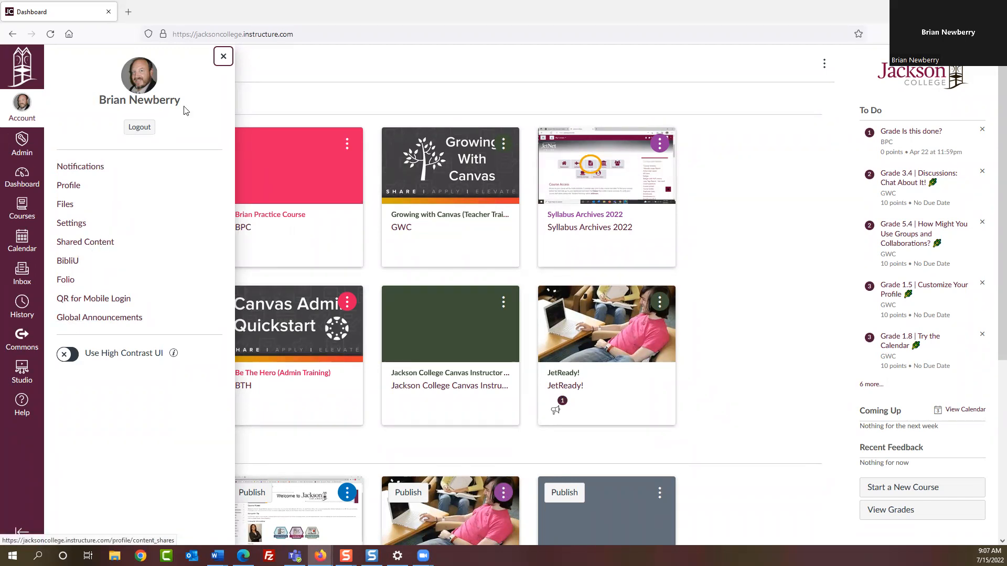
pyautogui.click(221, 58)
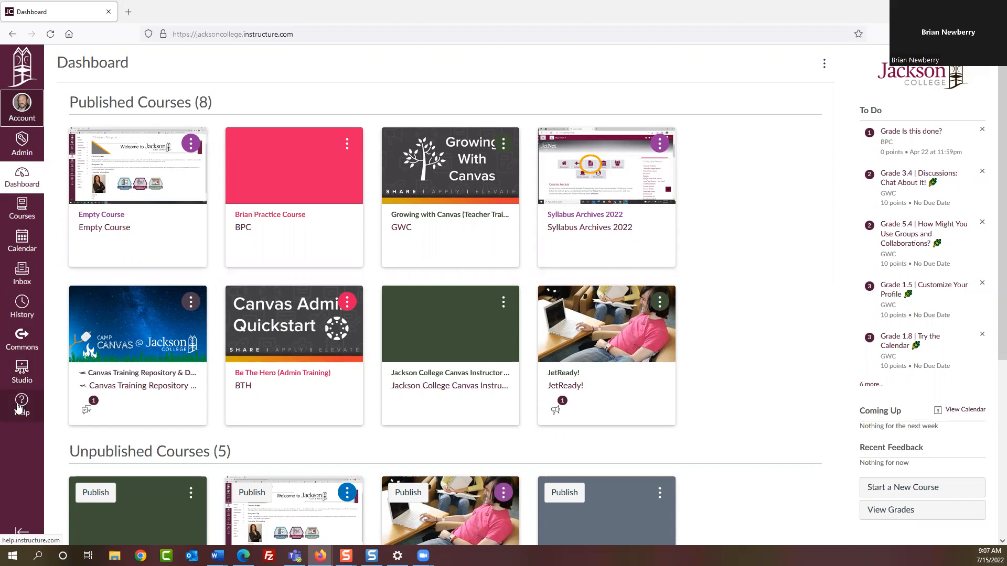
# - Return to Empty Course 2 and open the Navigation section of its course settings
pyautogui.click(12, 34)
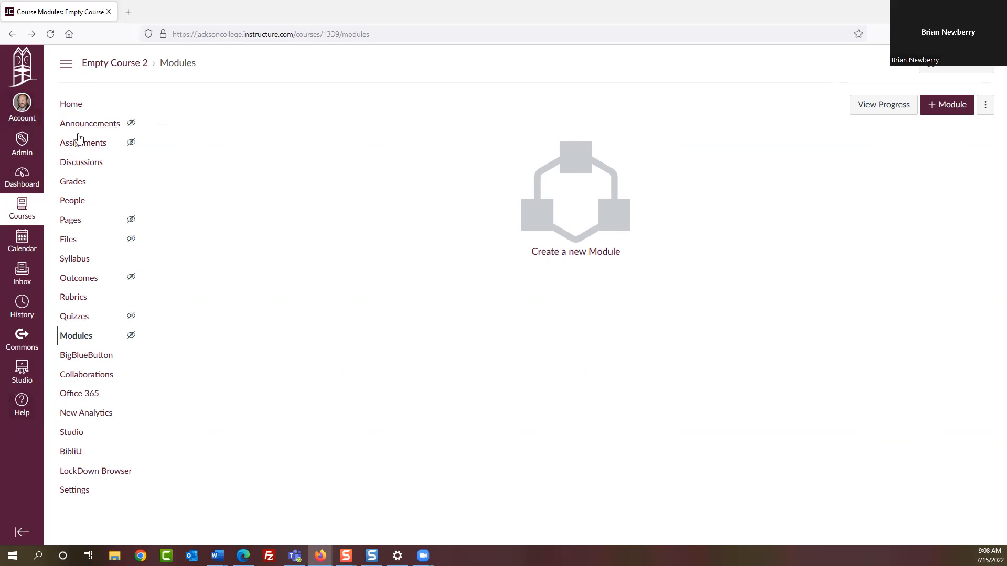
pyautogui.moveTo(130, 127)
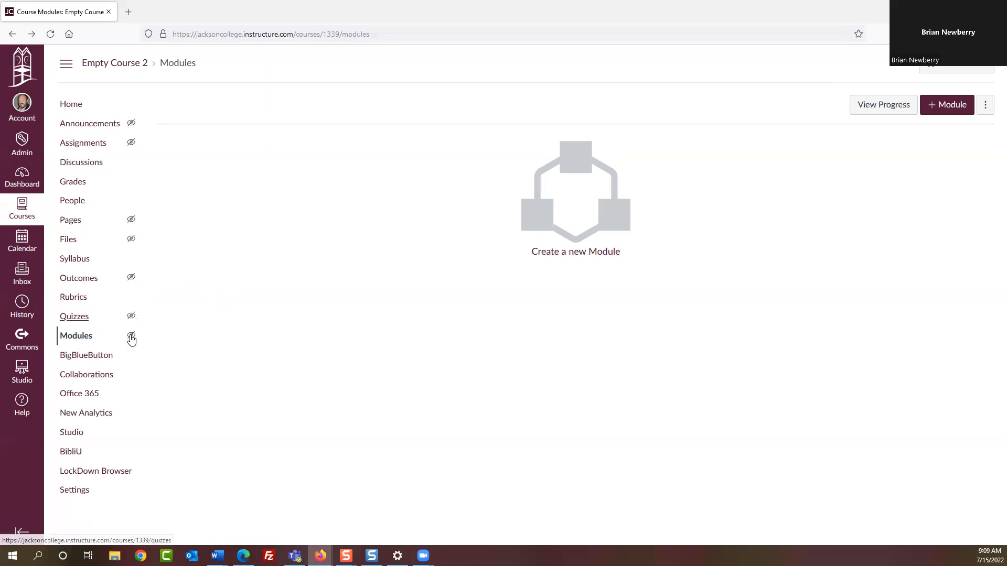
pyautogui.click(76, 499)
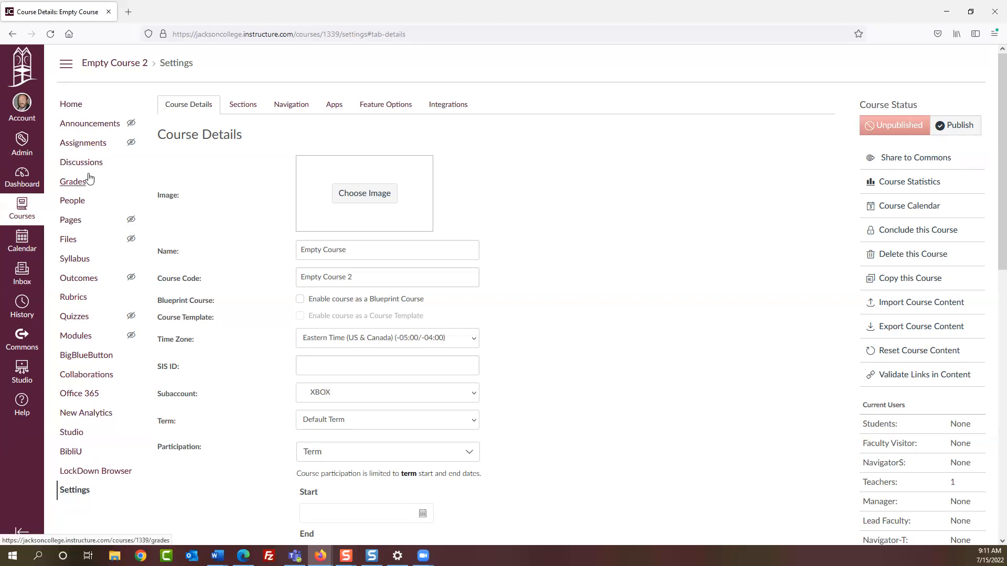
pyautogui.click(296, 106)
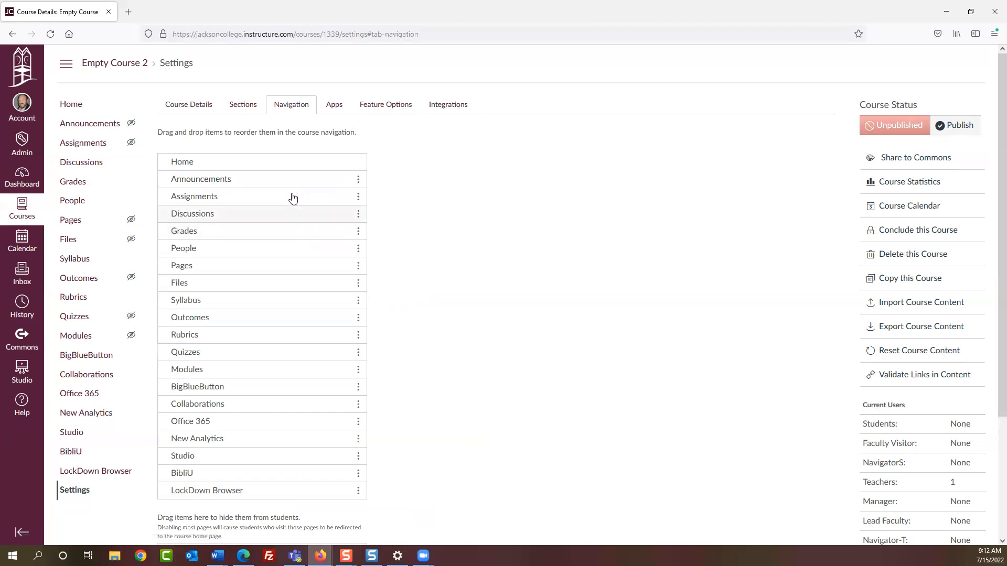
# - Examine the order of the course navigation items and the area for items hidden from students
pyautogui.scroll(-5, 206, 150)
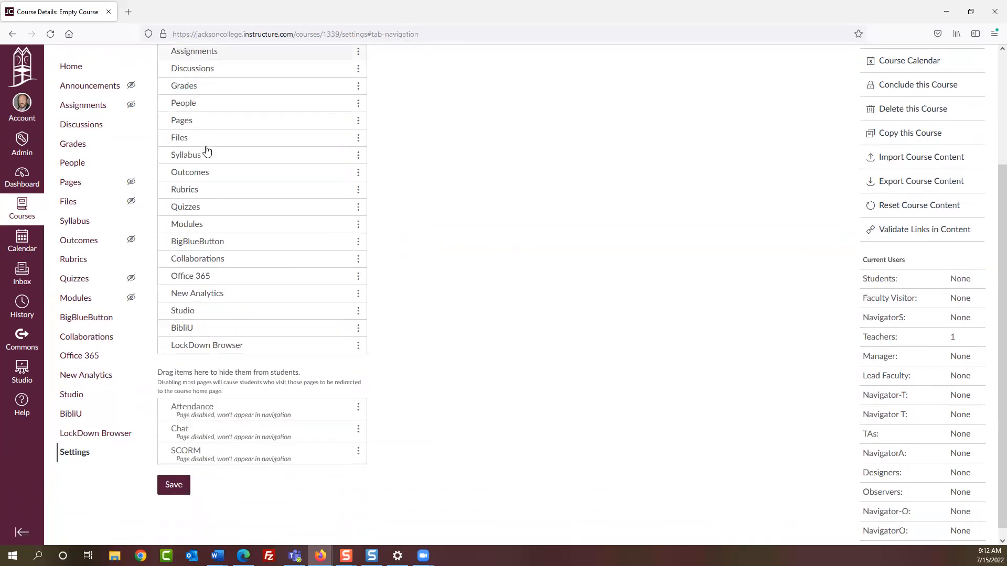
pyautogui.scroll(5, 377, 210)
pyautogui.scroll(-2, 398, 210)
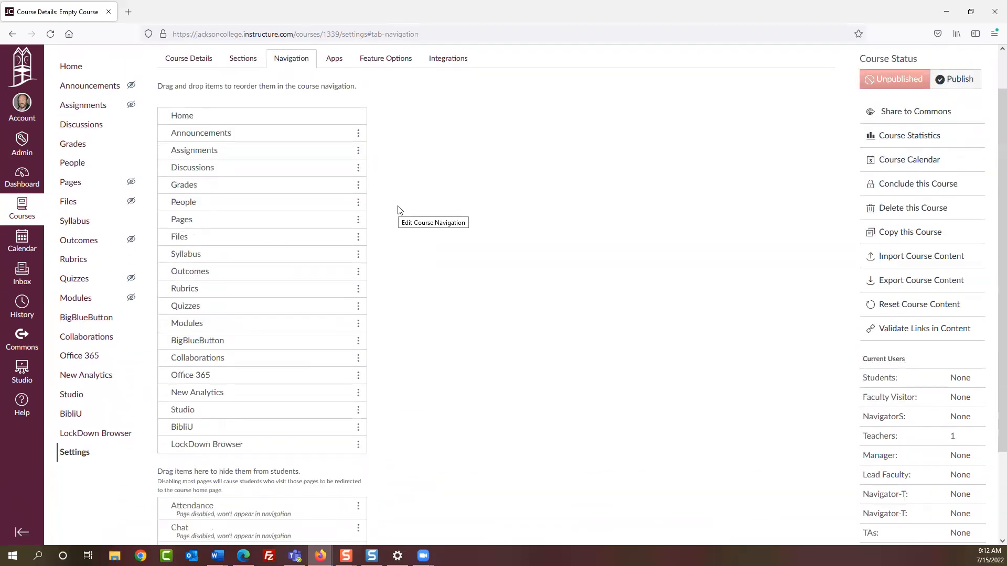
pyautogui.scroll(-2, 398, 202)
pyautogui.scroll(2, 285, 152)
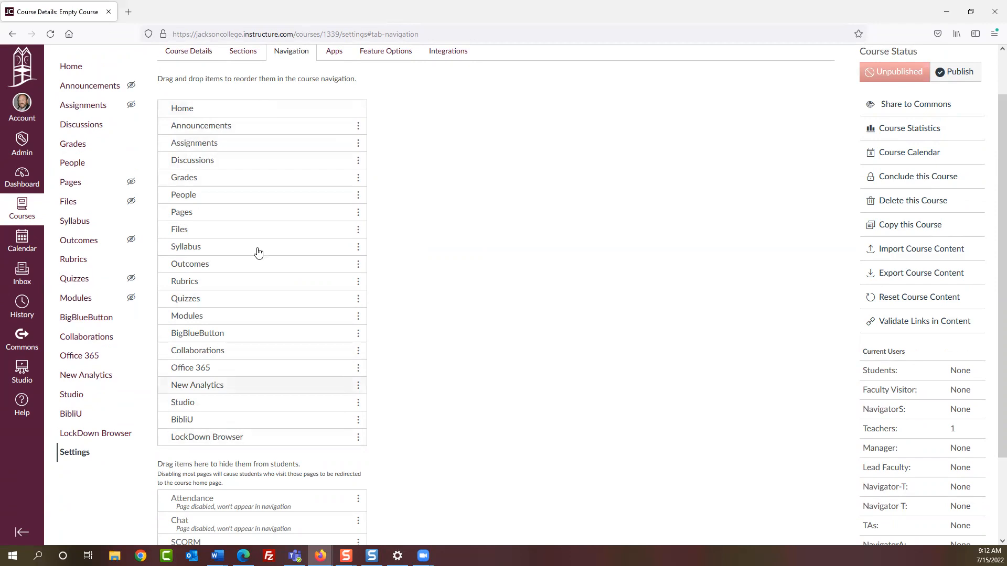
pyautogui.scroll(-2, 498, 235)
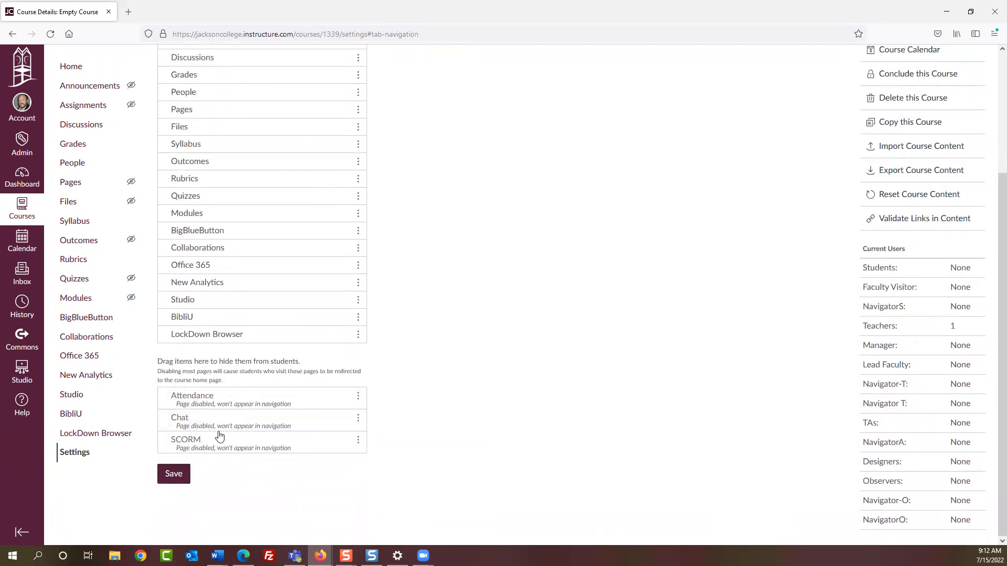
pyautogui.scroll(2, 428, 389)
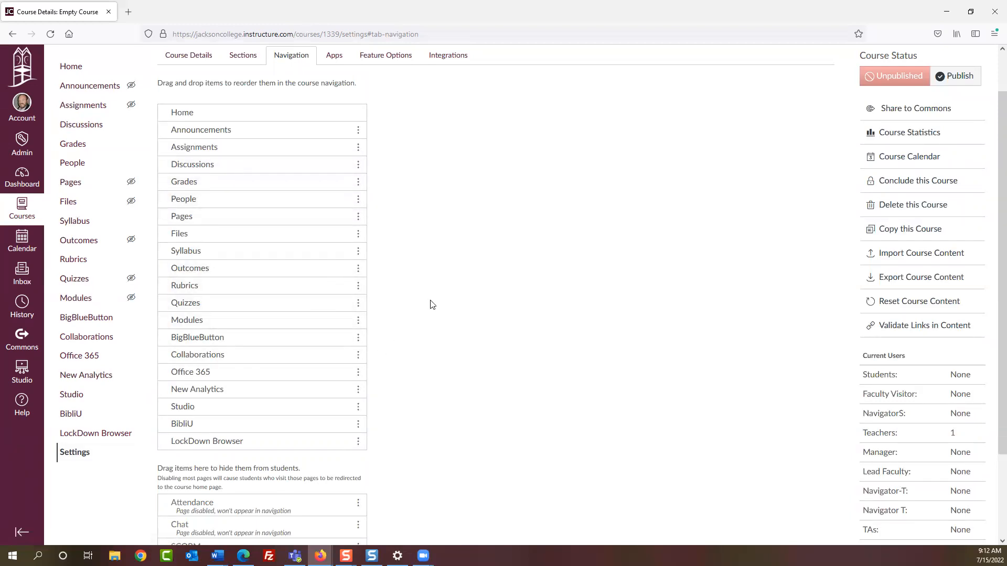
pyautogui.scroll(-1, 429, 304)
pyautogui.scroll(2, 393, 273)
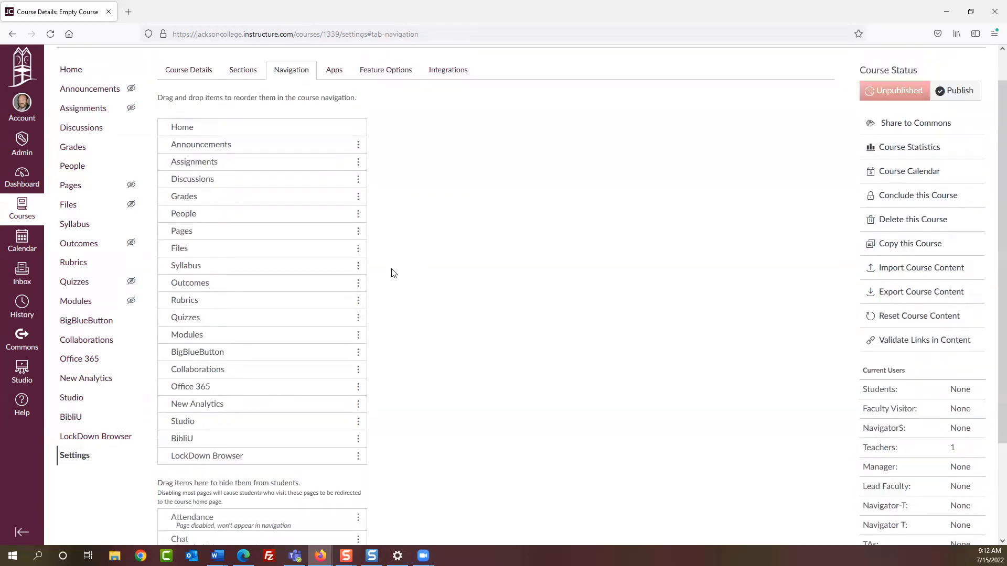
# - Move LockDown Browser, New Analytics, Office 365 and Collaborations into the list of navigation items hidden from students
pyautogui.scroll(-2, 396, 273)
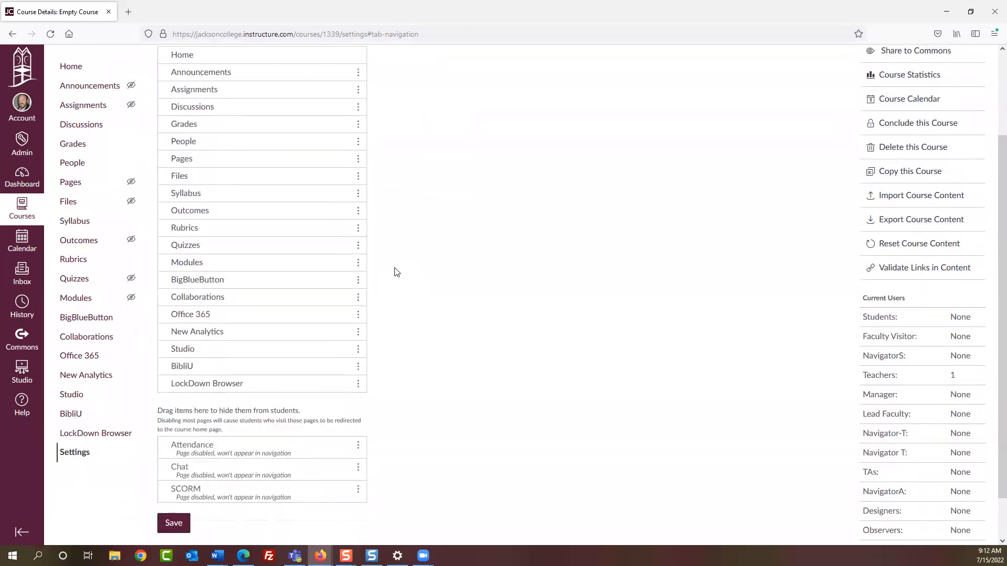
pyautogui.moveTo(201, 385); pyautogui.dragTo(212, 476)
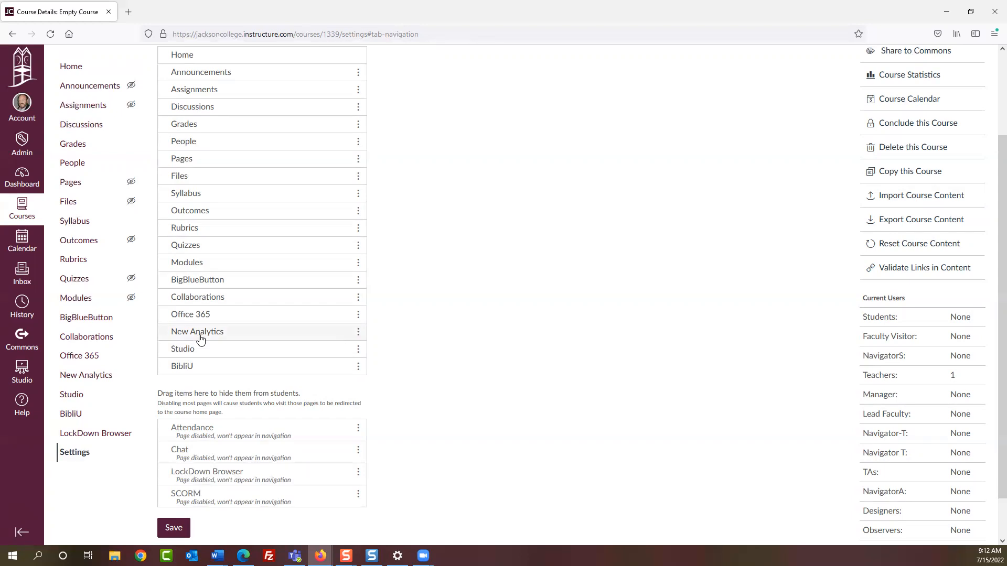
pyautogui.moveTo(200, 339); pyautogui.dragTo(215, 383)
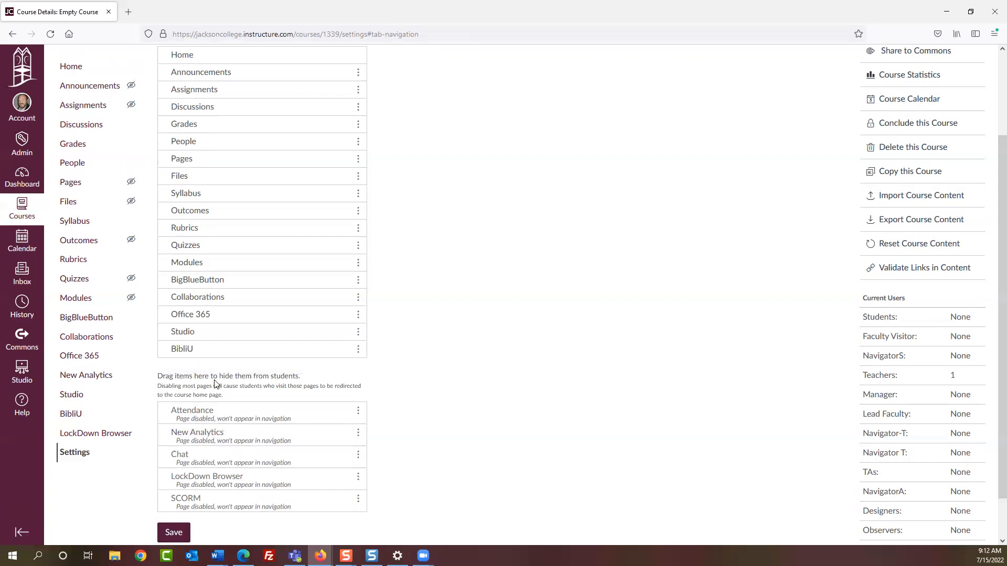
pyautogui.moveTo(180, 315); pyautogui.dragTo(202, 414)
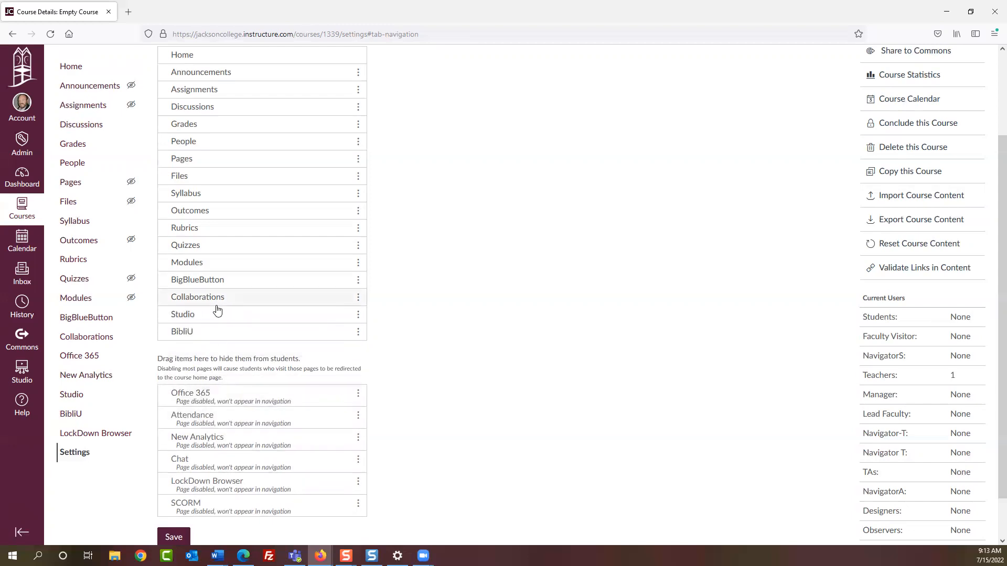
pyautogui.moveTo(209, 295); pyautogui.dragTo(233, 407)
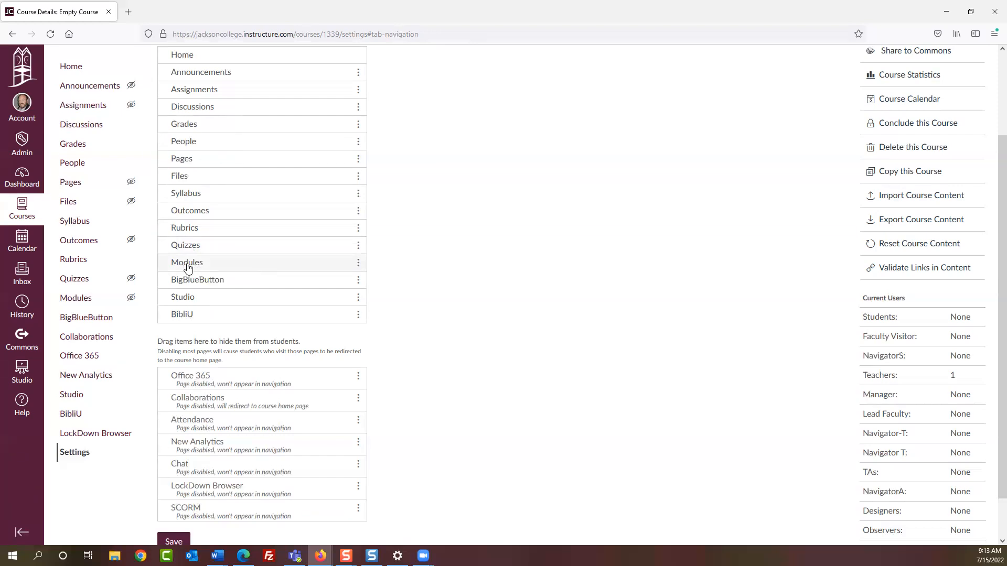
# - Hide Quizzes, Rubrics, Outcomes and Syllabus from students in the course navigation
pyautogui.moveTo(191, 250); pyautogui.dragTo(193, 372)
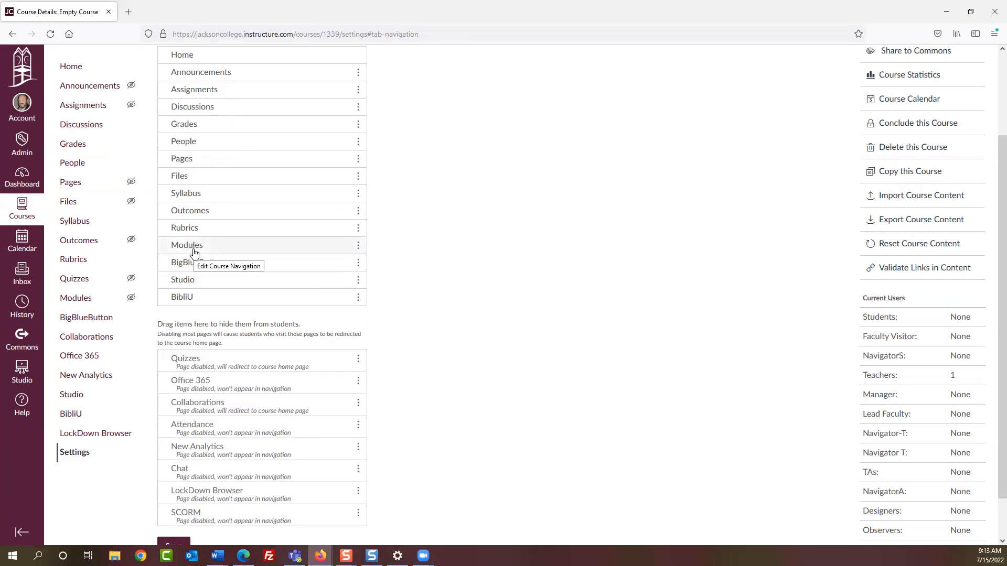
pyautogui.moveTo(189, 227); pyautogui.dragTo(199, 353)
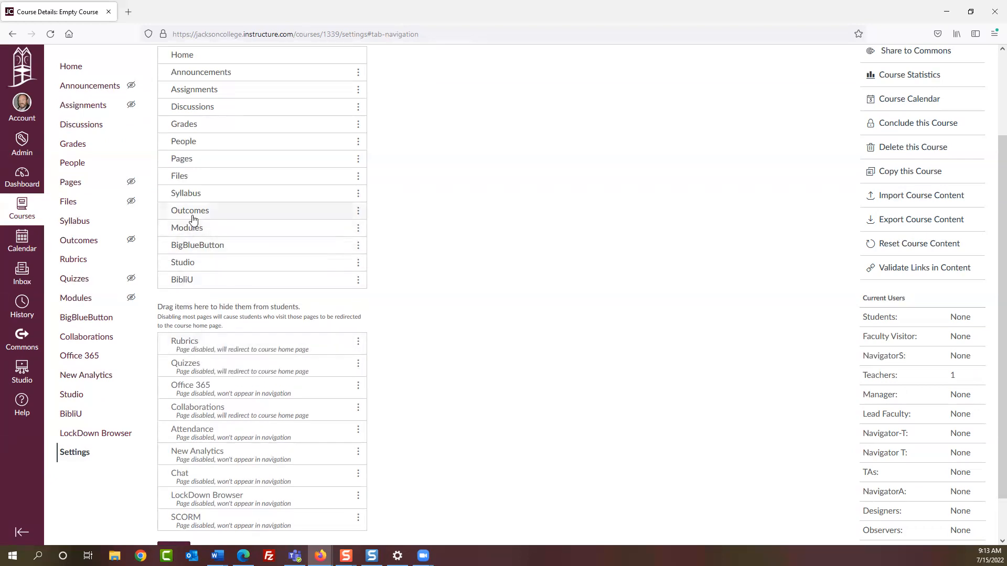
pyautogui.moveTo(194, 212); pyautogui.dragTo(202, 335)
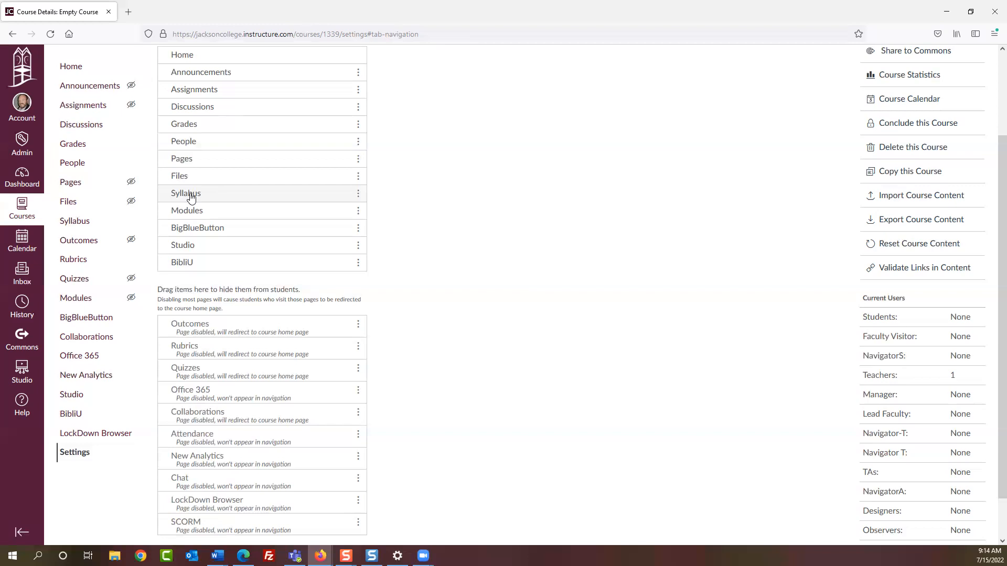
pyautogui.moveTo(191, 198); pyautogui.dragTo(193, 312)
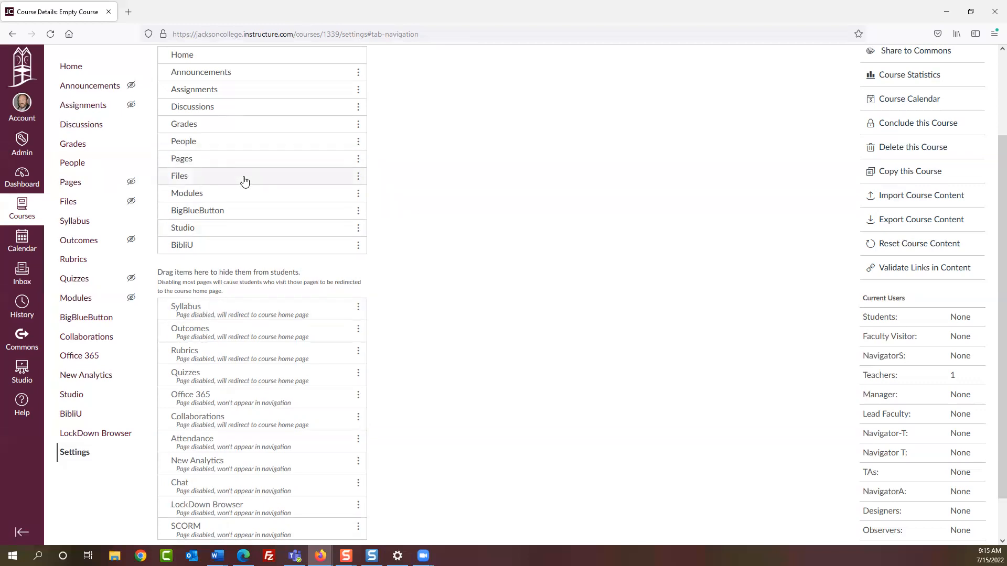
# - Hide Files, Pages and Discussions from students in the course navigation
pyautogui.moveTo(200, 181); pyautogui.dragTo(199, 309)
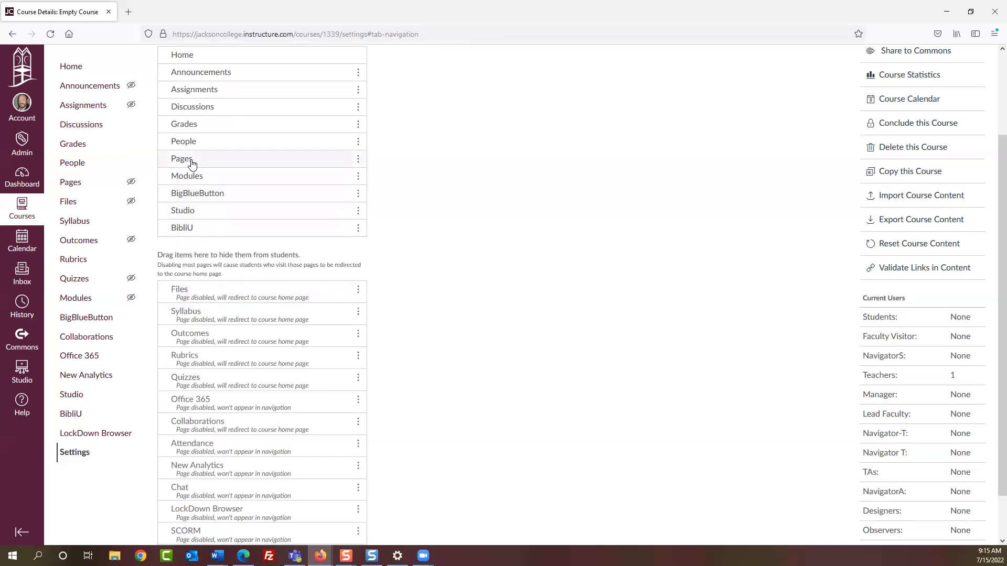
pyautogui.moveTo(192, 164); pyautogui.dragTo(200, 293)
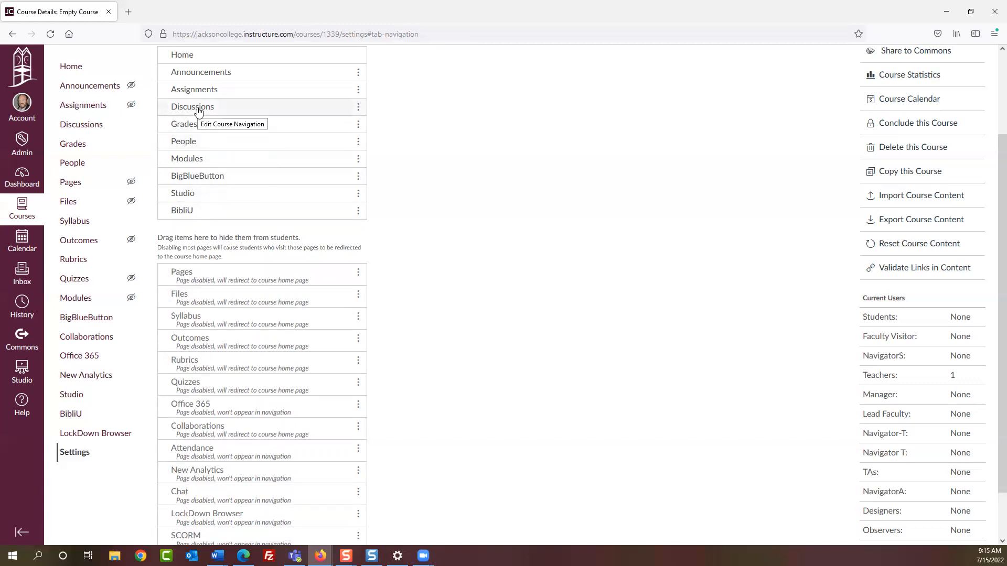
pyautogui.moveTo(198, 111); pyautogui.dragTo(201, 273)
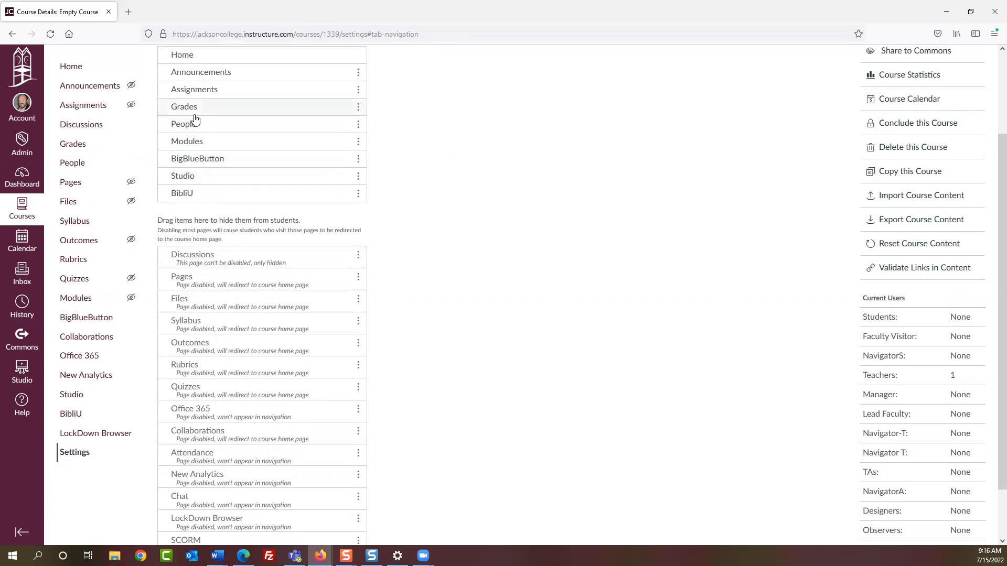
# - Hide Assignments from students in the course navigation and save the navigation changes
pyautogui.moveTo(200, 93); pyautogui.dragTo(200, 248)
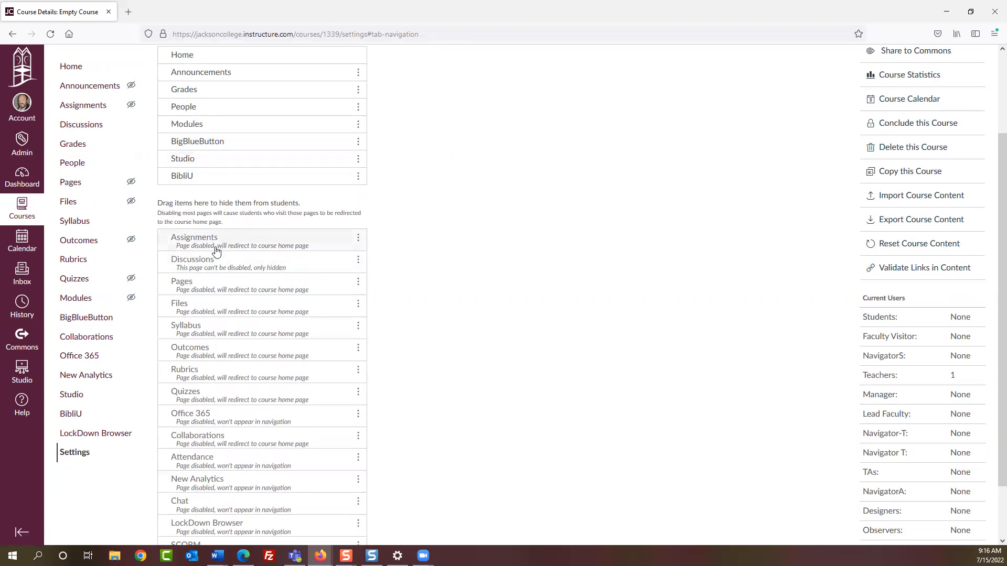
pyautogui.scroll(3, 212, 293)
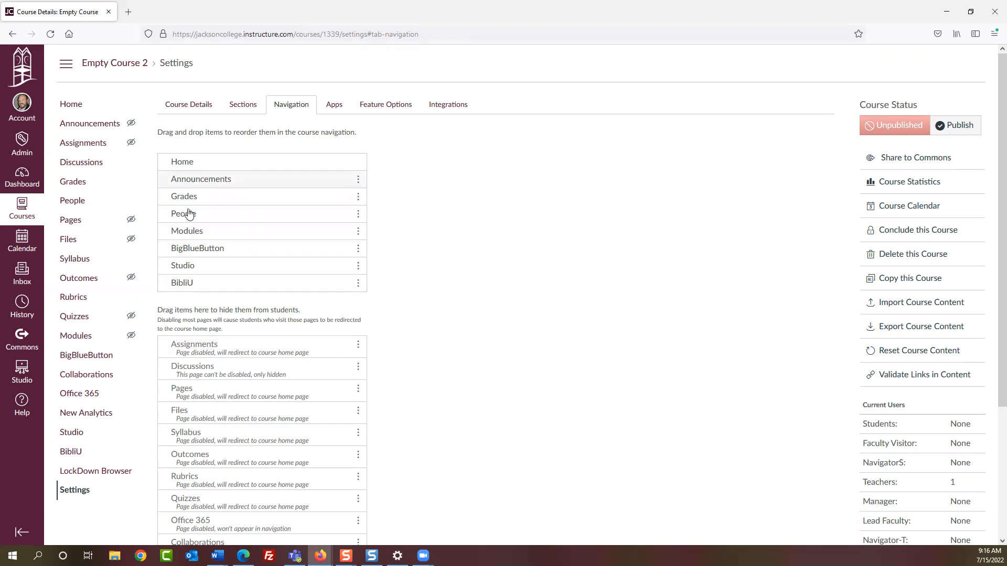
pyautogui.scroll(-3, 273, 268)
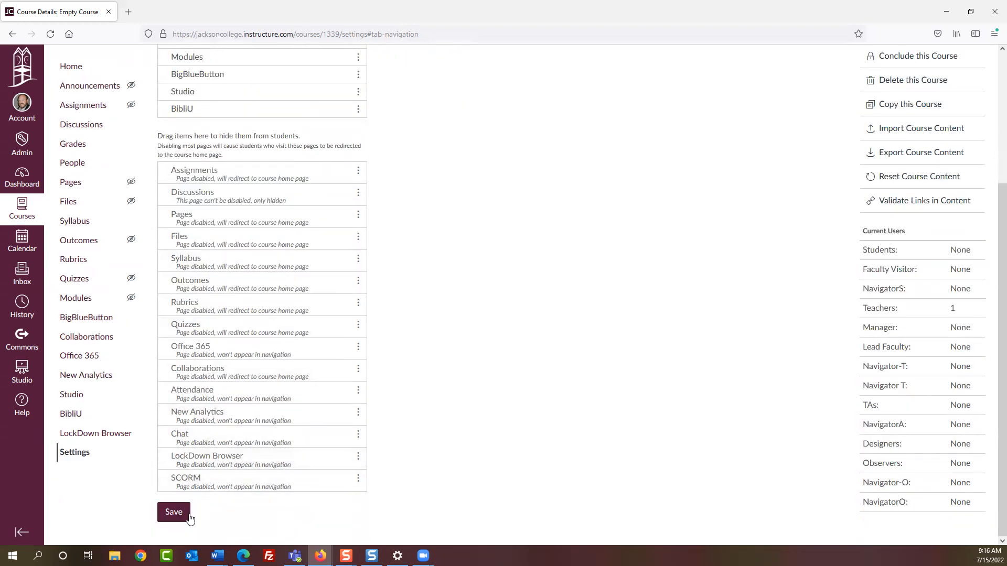
pyautogui.click(173, 512)
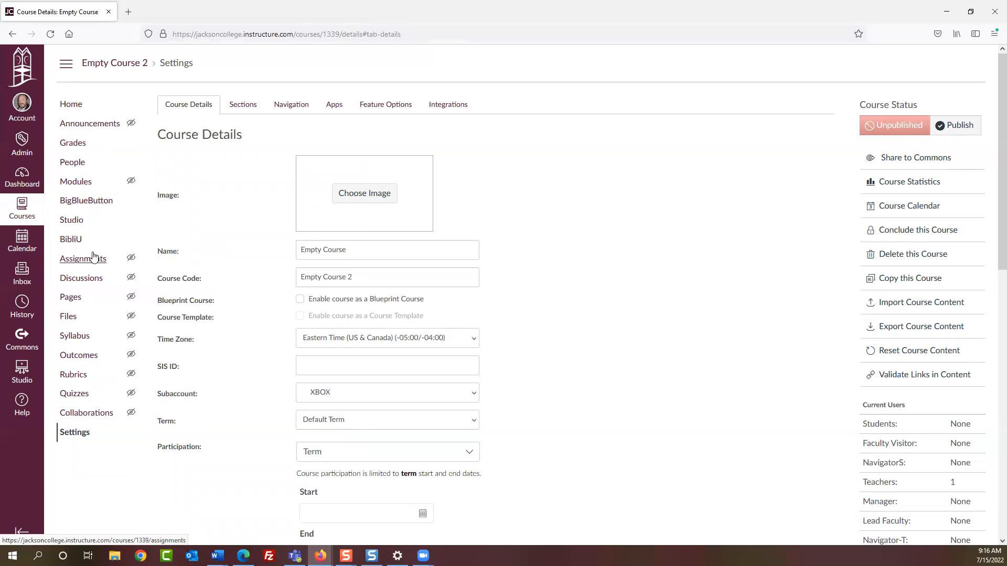
# - Reorder the course navigation so that Modules, Announcements, BibliU and Grades follow Home in that order, and save it
pyautogui.click(74, 441)
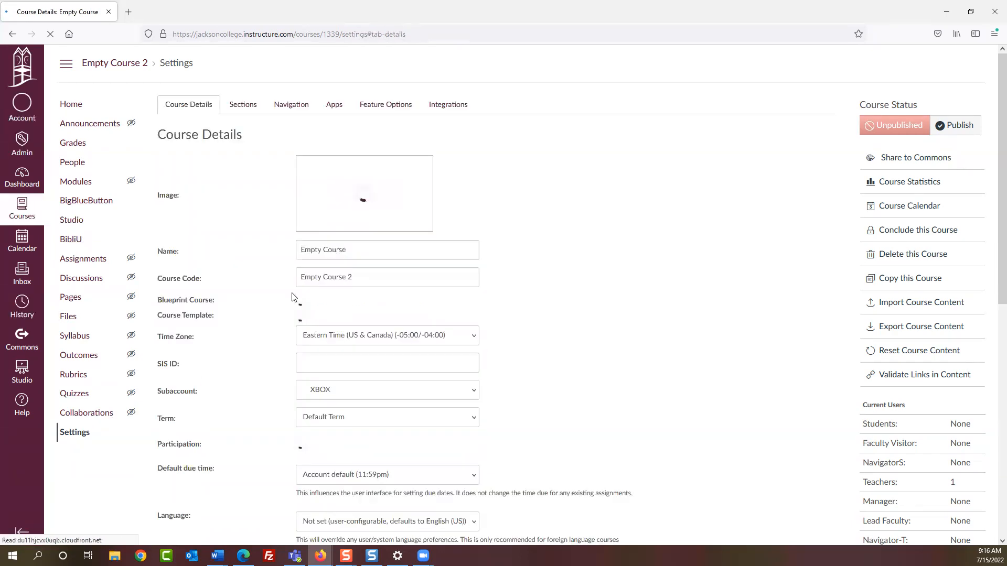
pyautogui.click(304, 109)
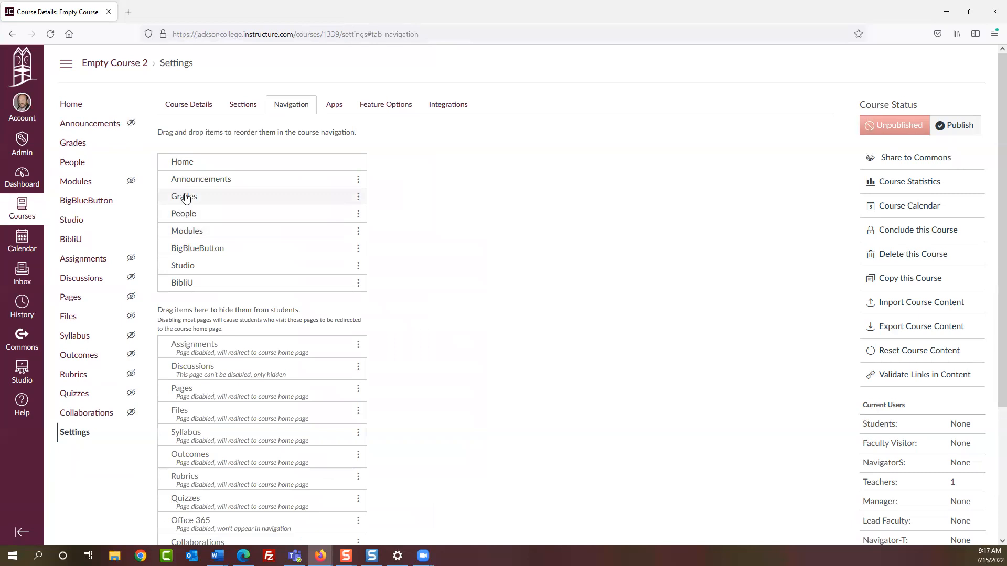
pyautogui.moveTo(185, 197)
pyautogui.mouseDown()
pyautogui.moveTo(189, 151)
pyautogui.moveTo(189, 180)
pyautogui.mouseUp()
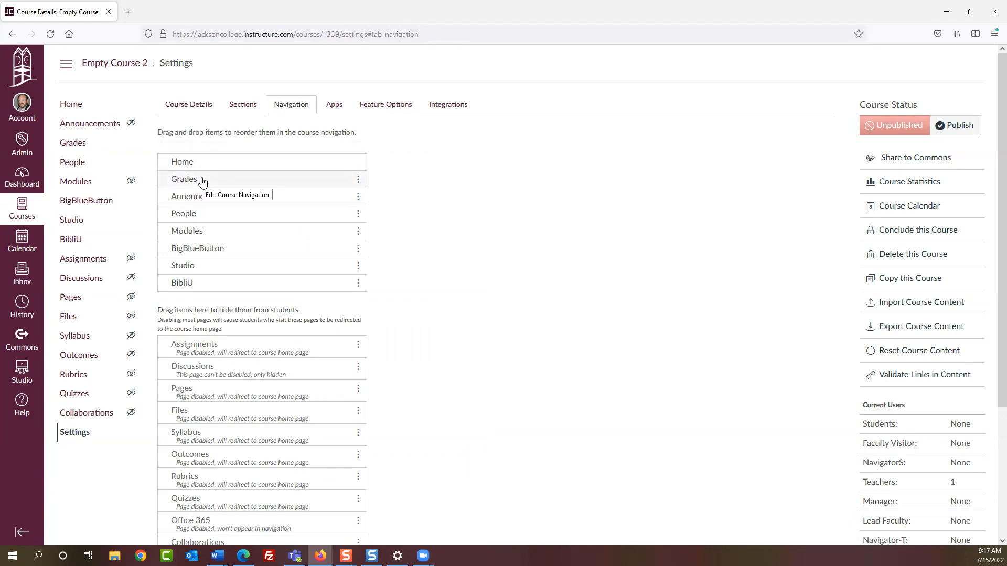
pyautogui.moveTo(197, 233); pyautogui.dragTo(192, 180)
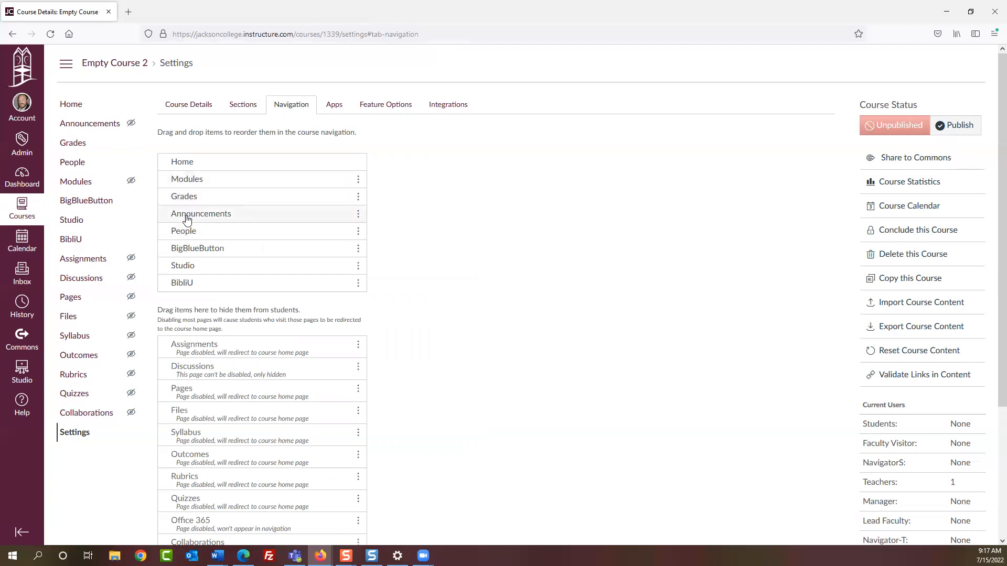
pyautogui.moveTo(187, 219); pyautogui.dragTo(221, 198)
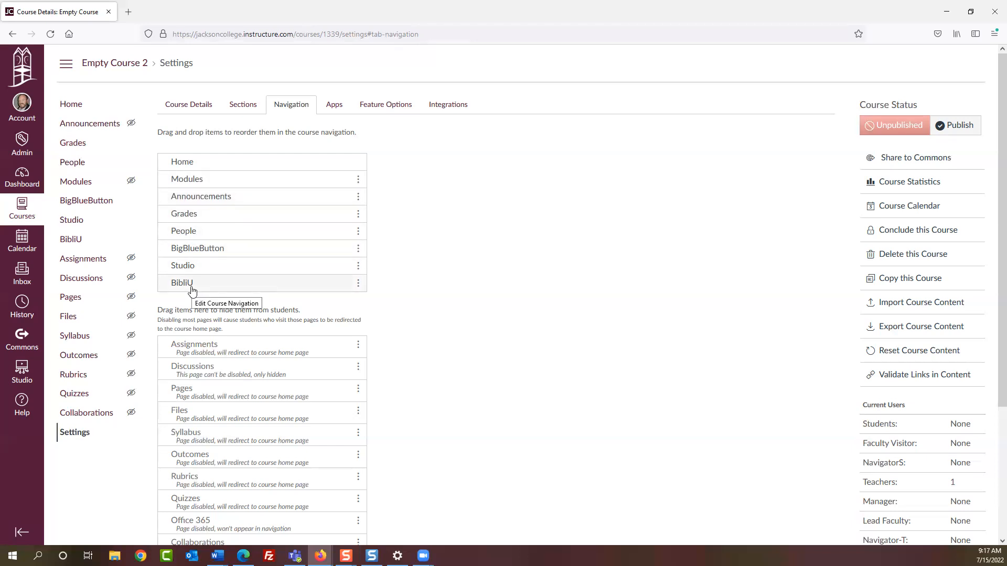
pyautogui.moveTo(191, 287); pyautogui.dragTo(215, 224)
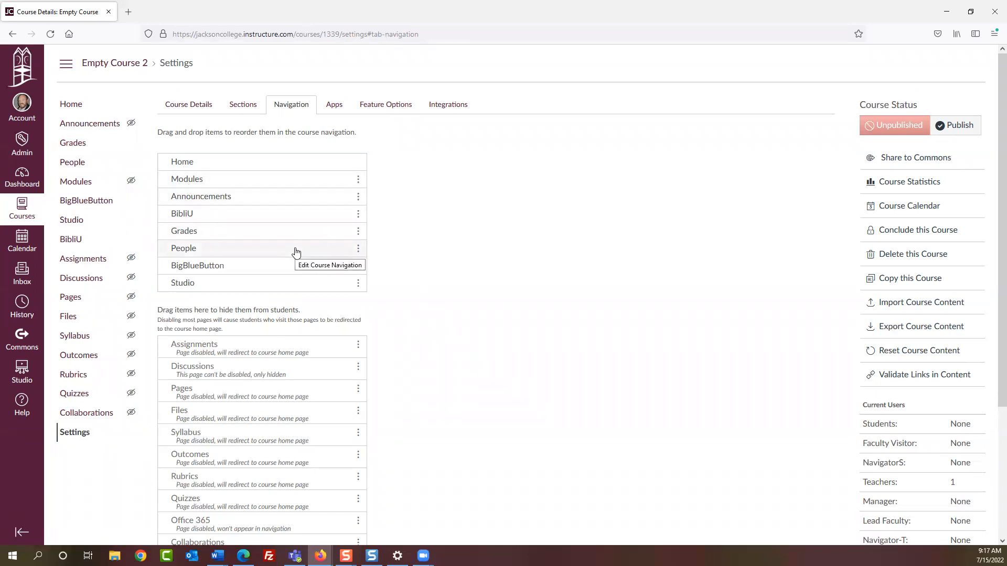
pyautogui.scroll(-3, 294, 251)
pyautogui.click(174, 512)
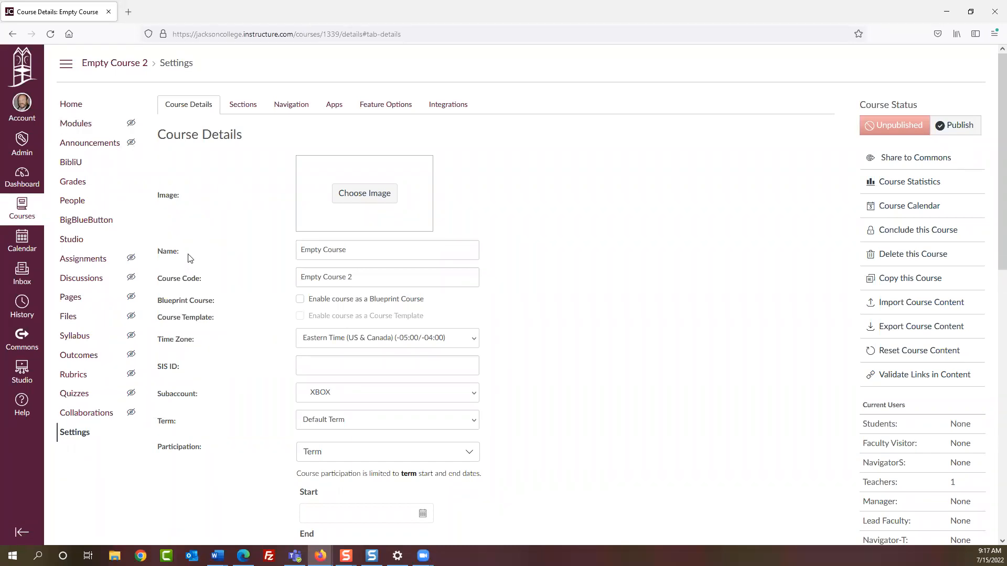
# - Set the course home page to display Course Modules and save the choice
pyautogui.click(71, 105)
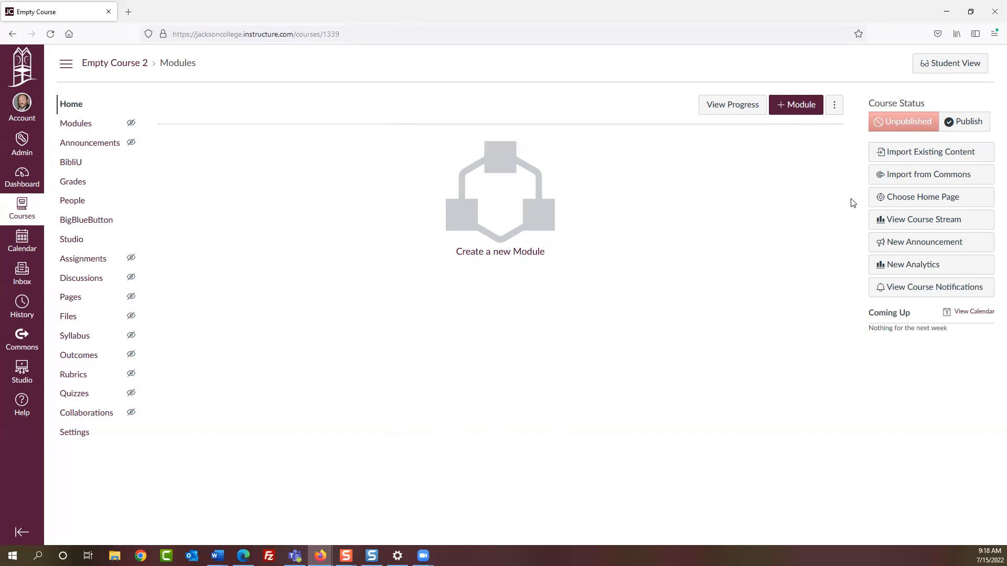
pyautogui.click(947, 203)
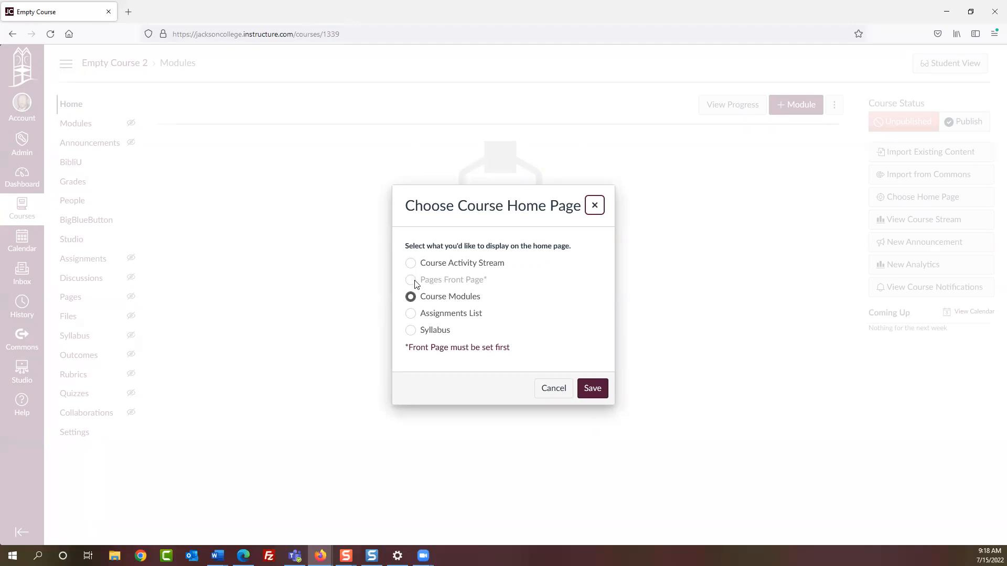
pyautogui.click(413, 298)
pyautogui.click(610, 395)
pyautogui.click(593, 389)
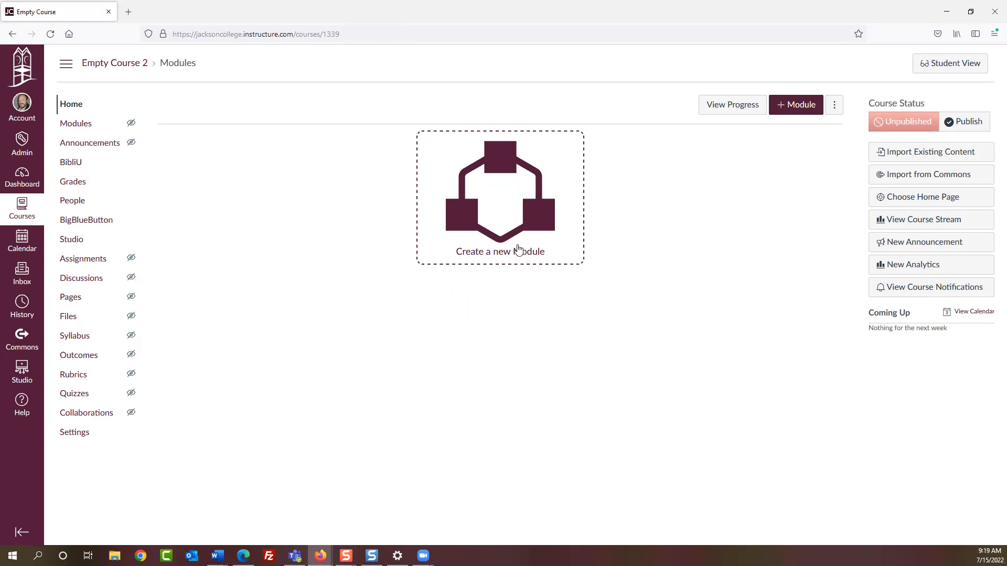
# - Add a new module named Module 1 to the course
pyautogui.click(82, 126)
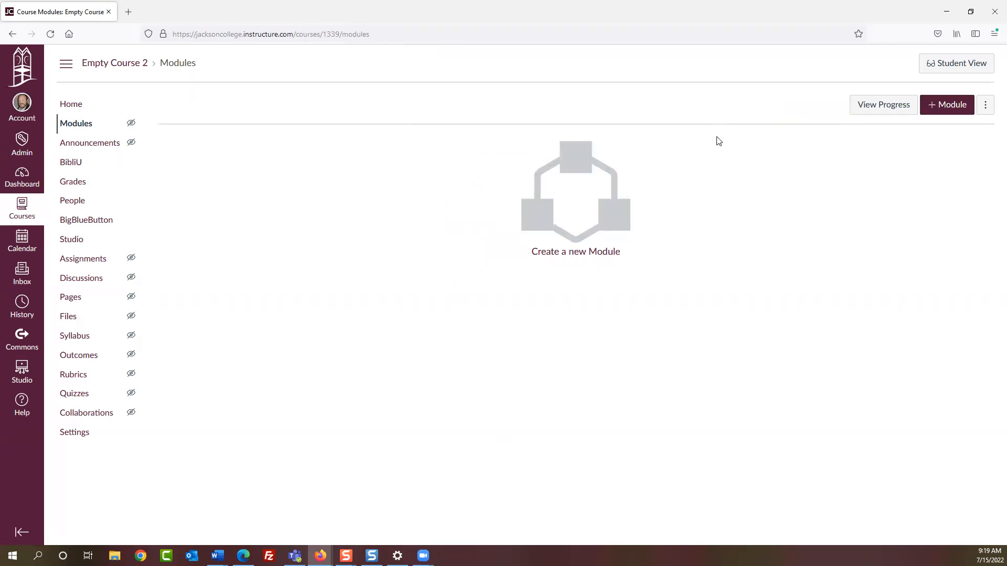
pyautogui.click(946, 109)
pyautogui.click(427, 256)
pyautogui.write('Mod')
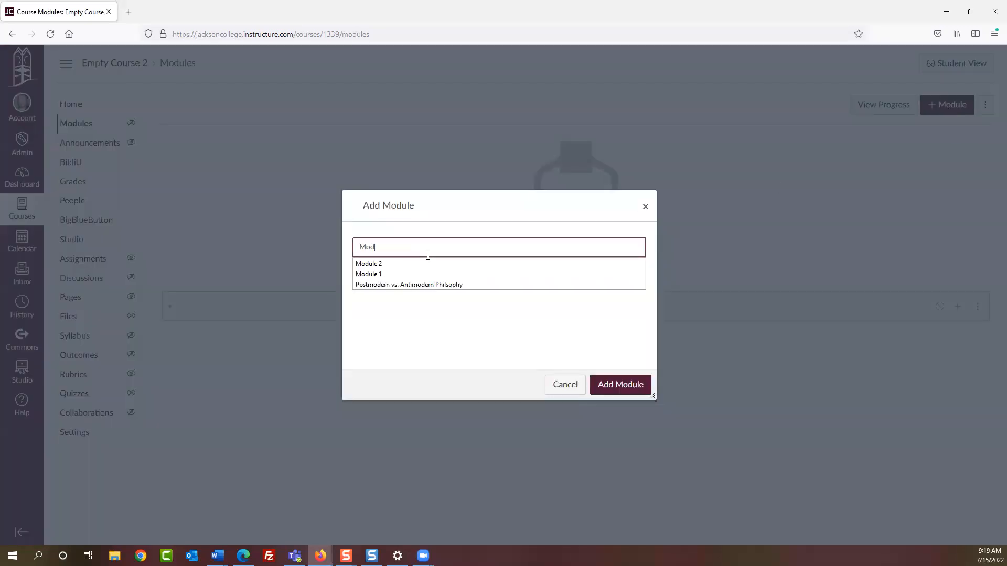
pyautogui.write('ule 1')
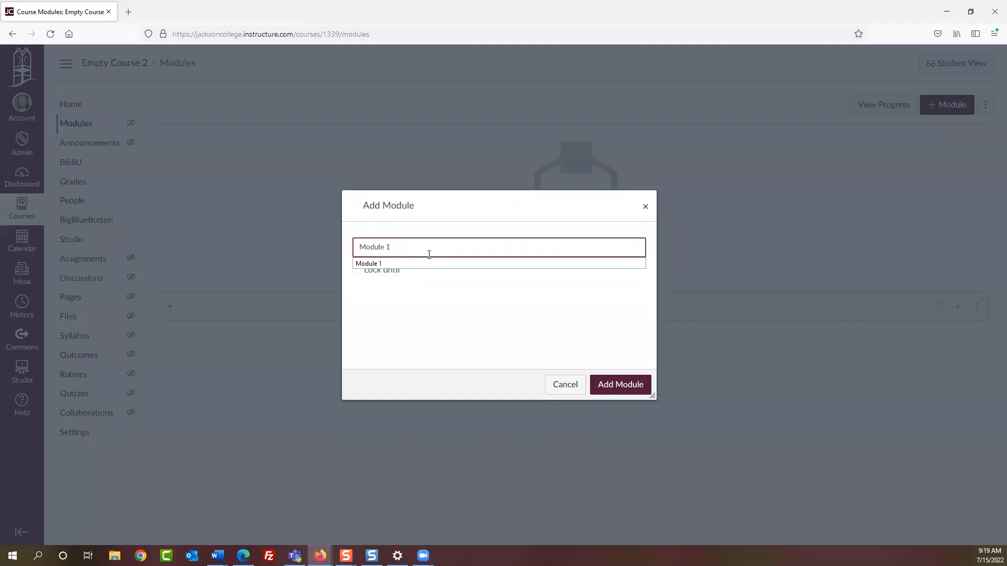
pyautogui.click(621, 384)
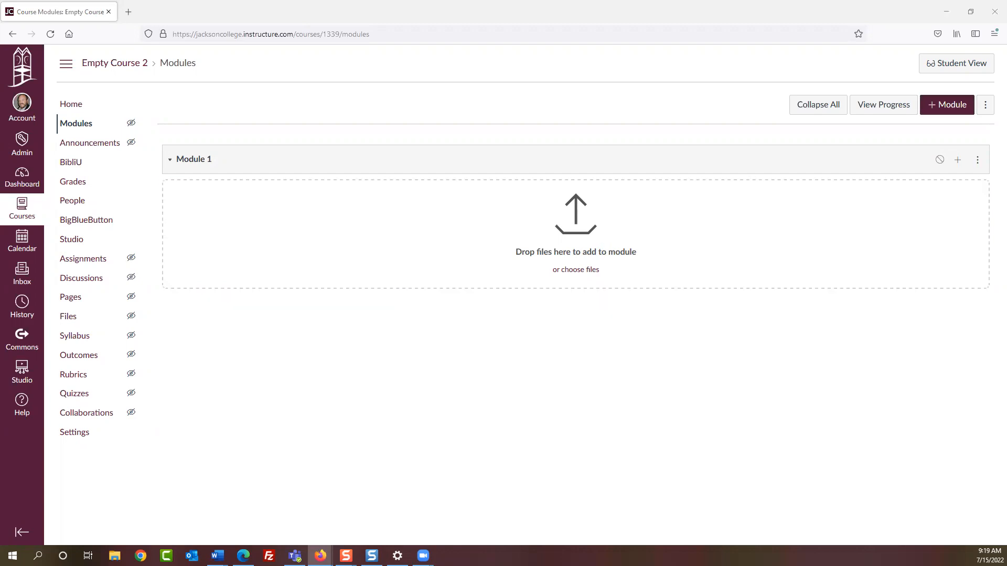
# - Switch to Word to check the session outline in Canvas Basics From Empty Shell.docx, and return to the course
pyautogui.click(217, 556)
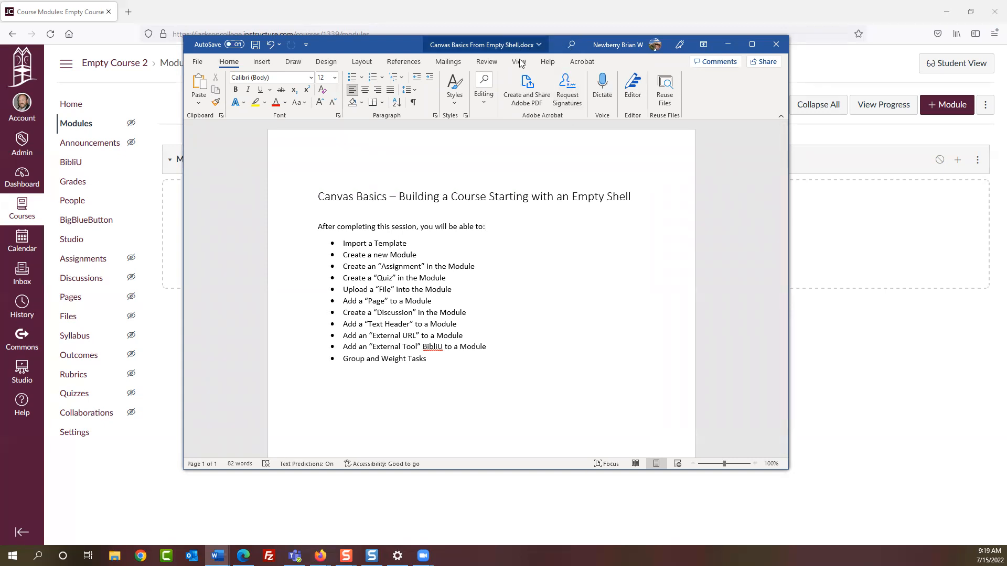
pyautogui.click(218, 556)
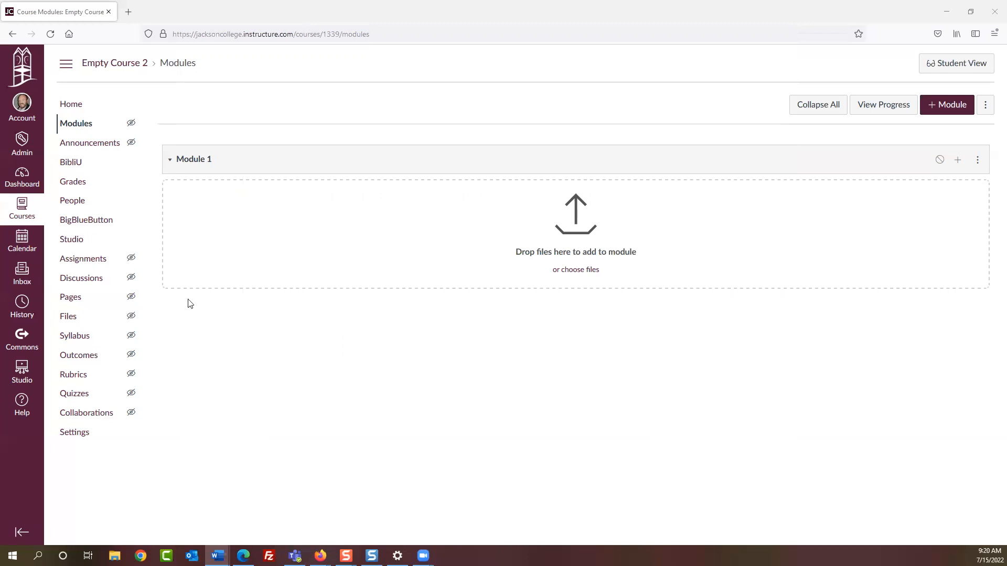
# - Browse the shared resources in Canvas Commons, looking over the featured course and page templates
pyautogui.click(30, 338)
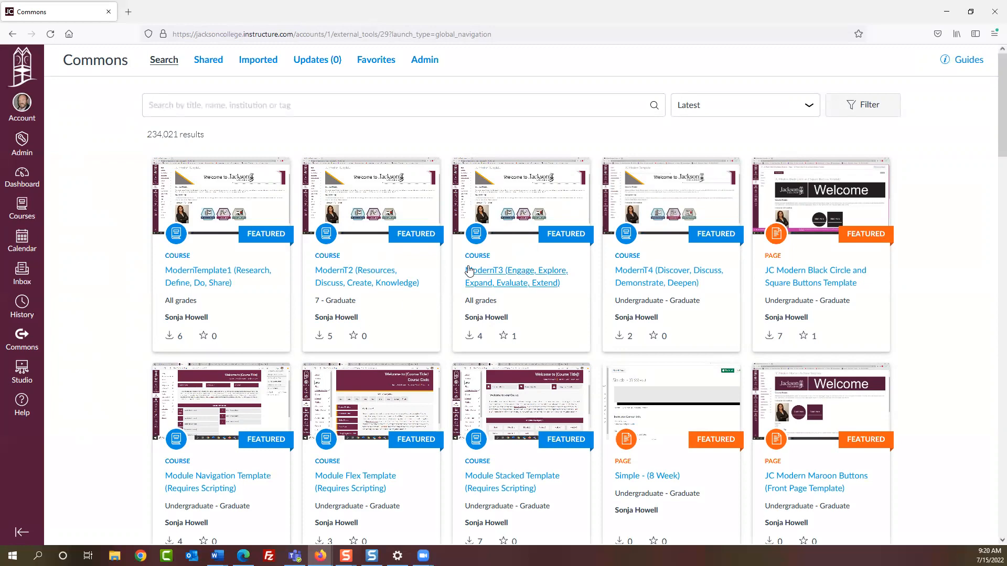
pyautogui.scroll(-10, 465, 263)
pyautogui.scroll(-13, 470, 273)
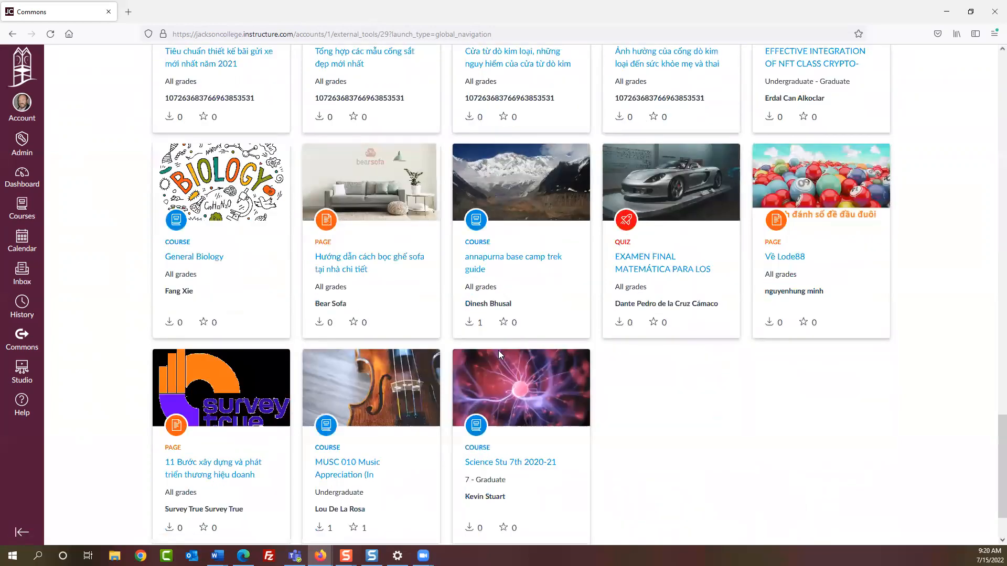
pyautogui.scroll(11, 498, 351)
pyautogui.scroll(12, 499, 355)
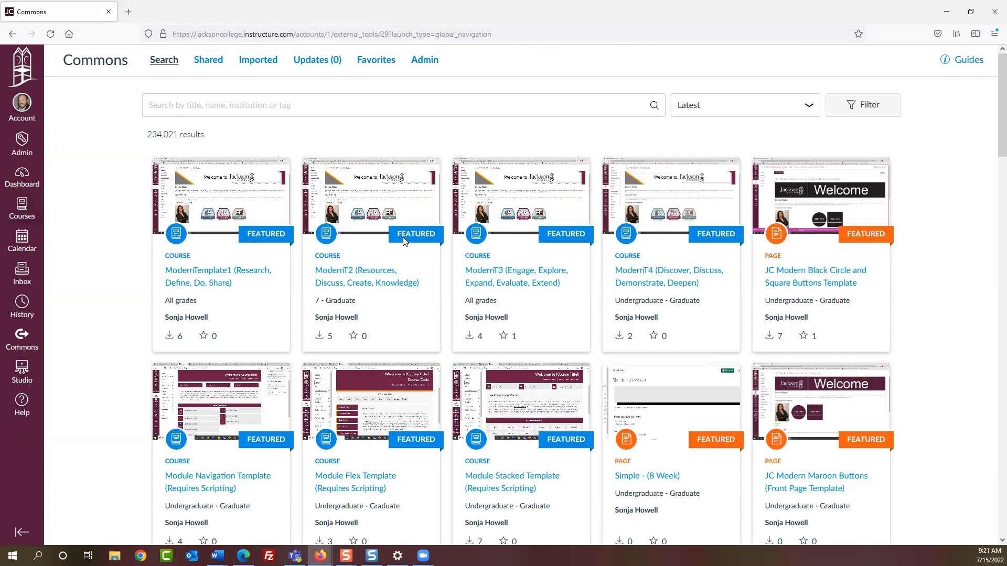
pyautogui.scroll(-1, 404, 235)
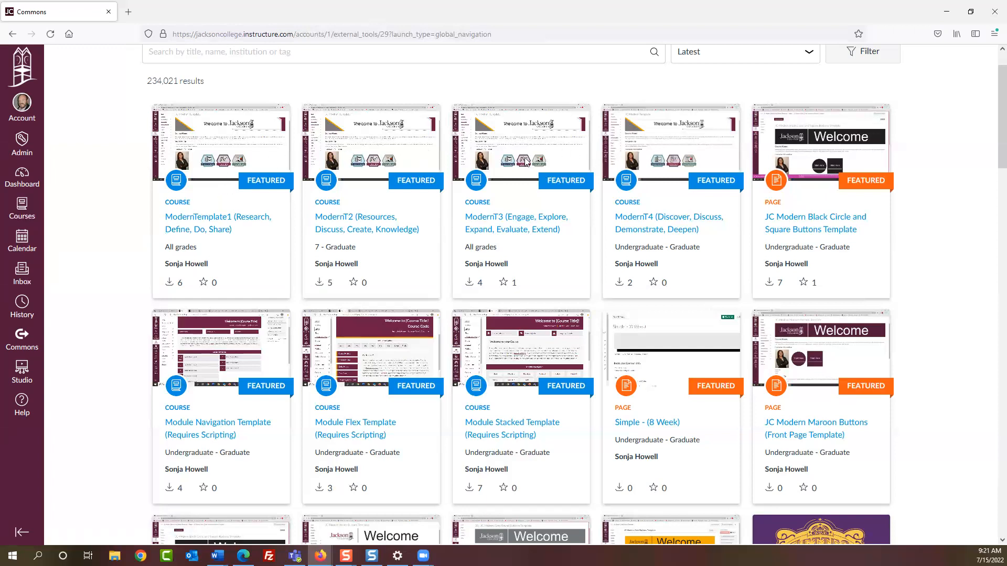
# - Preview the ModernTemplate1 (Research, Define, Do, Share) course template and examine its Welcome and Unit 1 modules
pyautogui.click(198, 224)
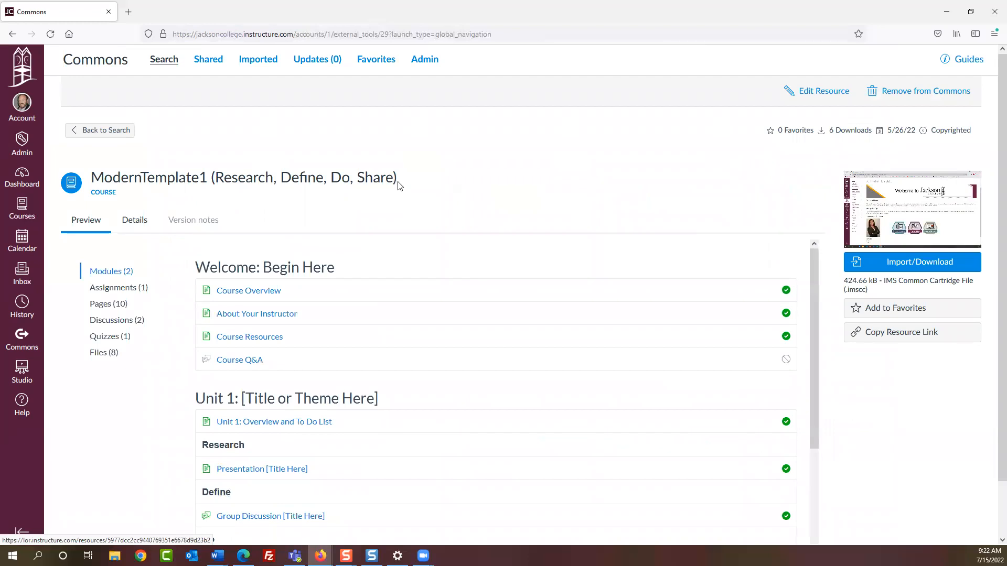
pyautogui.moveTo(407, 182); pyautogui.dragTo(216, 183)
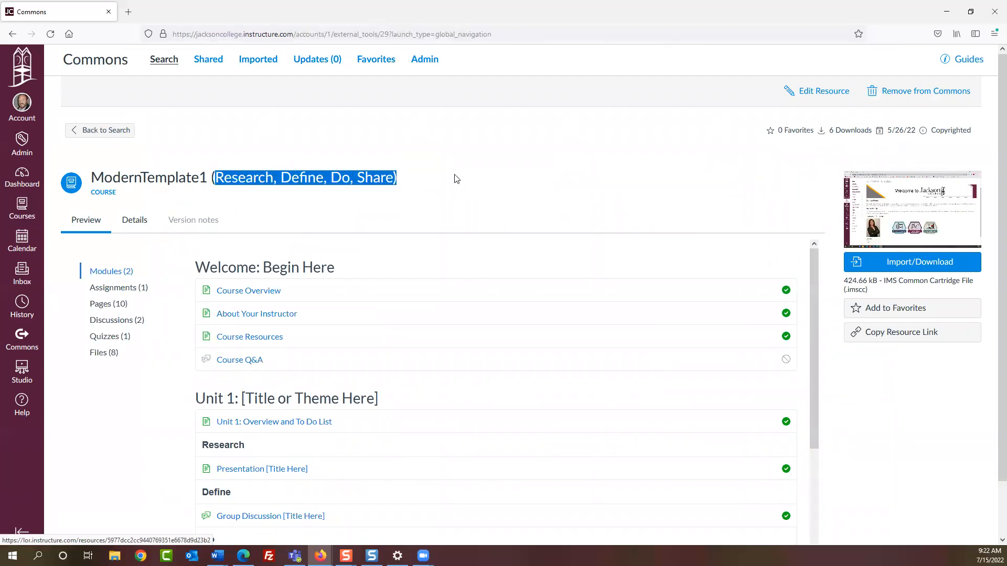
pyautogui.scroll(-2, 455, 178)
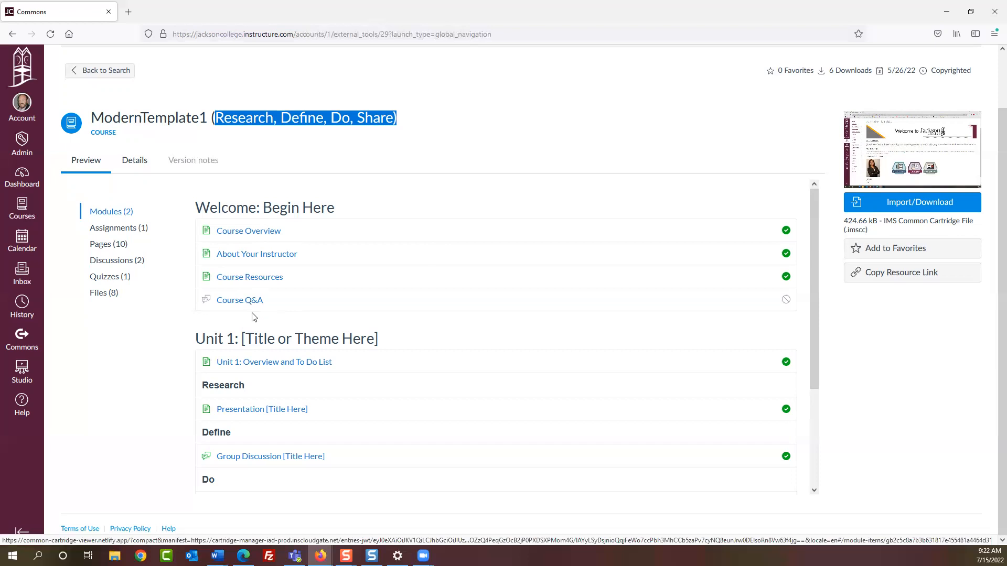
pyautogui.scroll(-2, 211, 335)
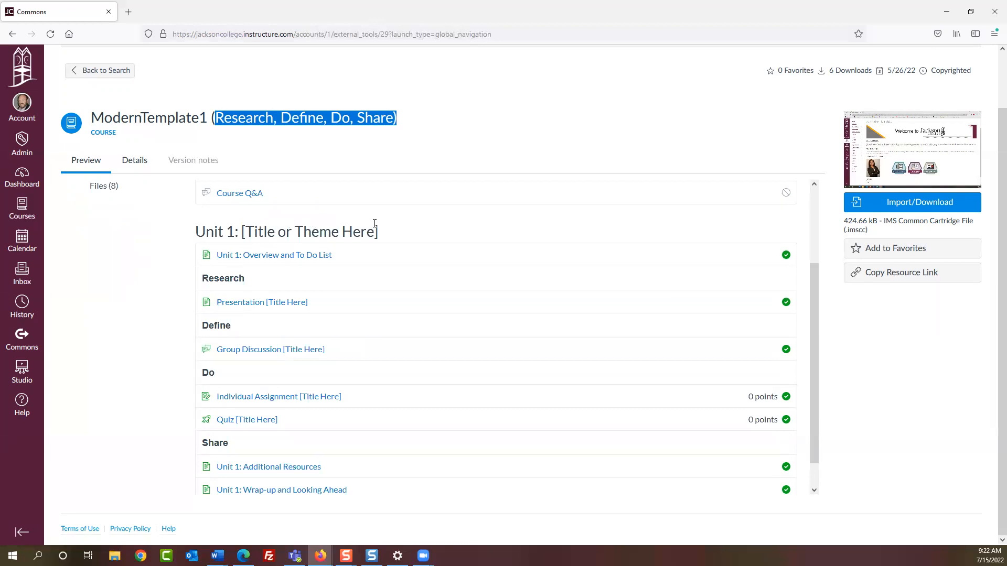
pyautogui.scroll(-1, 367, 227)
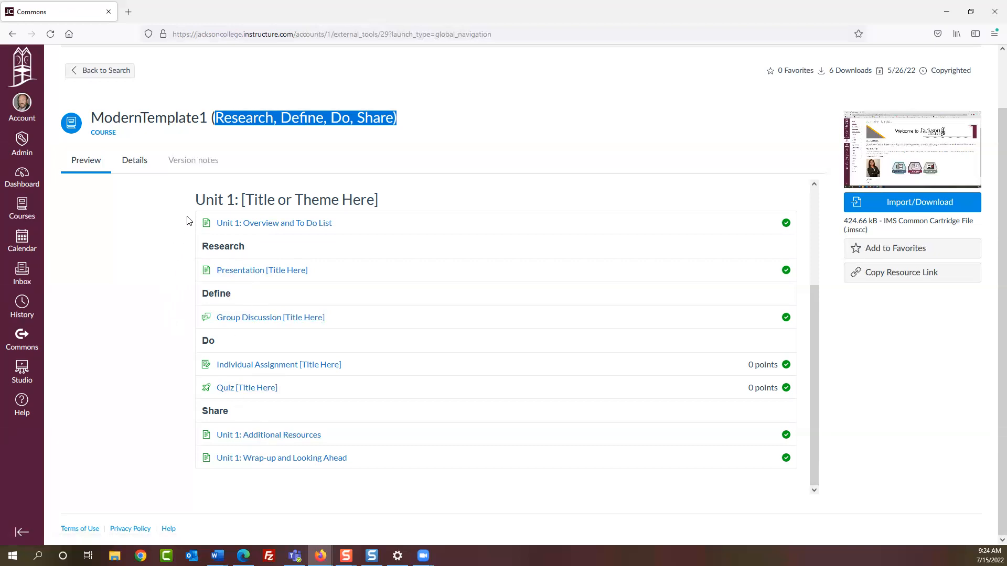
# - Return to the Commons search listing and compare the module templates with the JC Modern front page templates
pyautogui.click(24, 348)
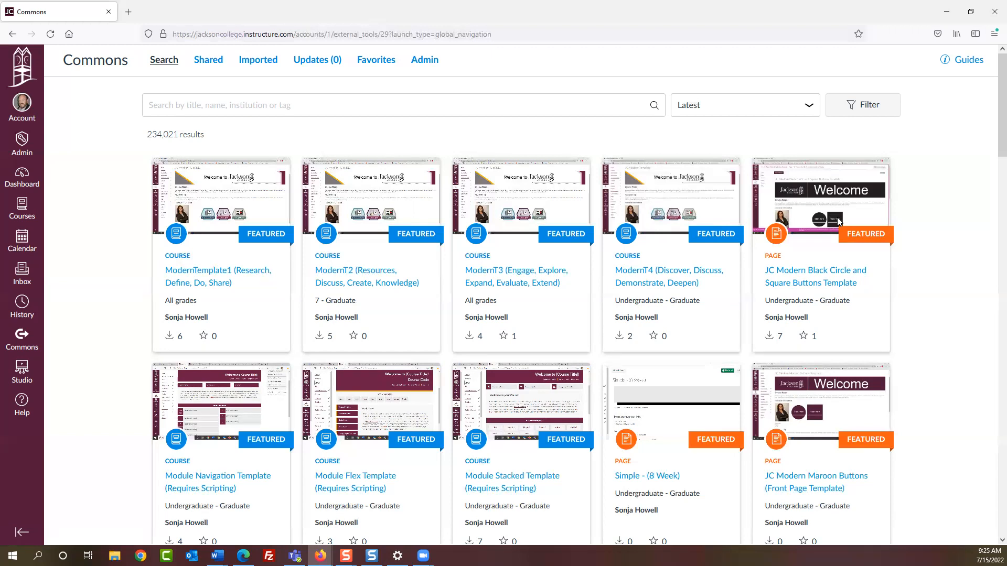
pyautogui.scroll(-1, 838, 220)
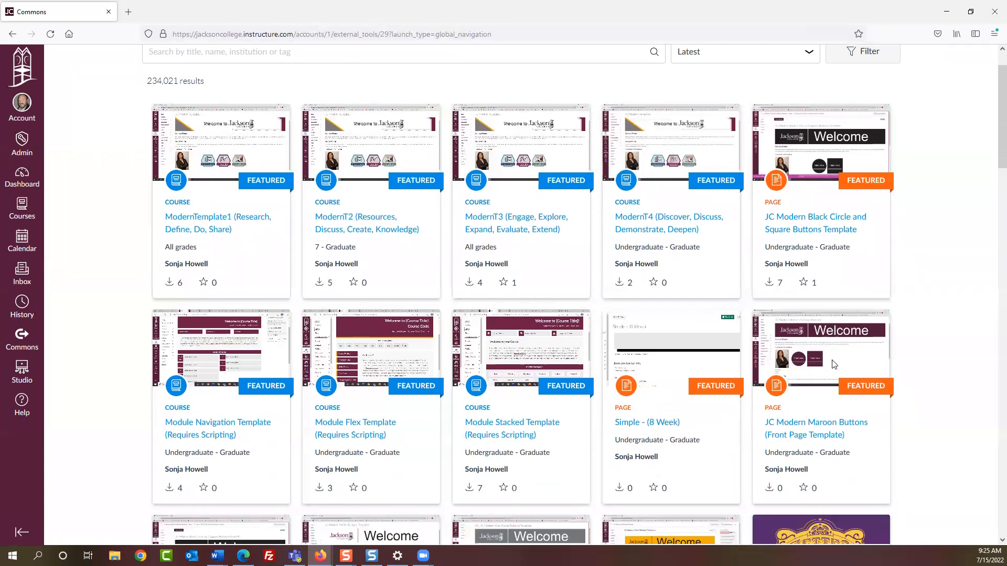
pyautogui.scroll(-1, 833, 364)
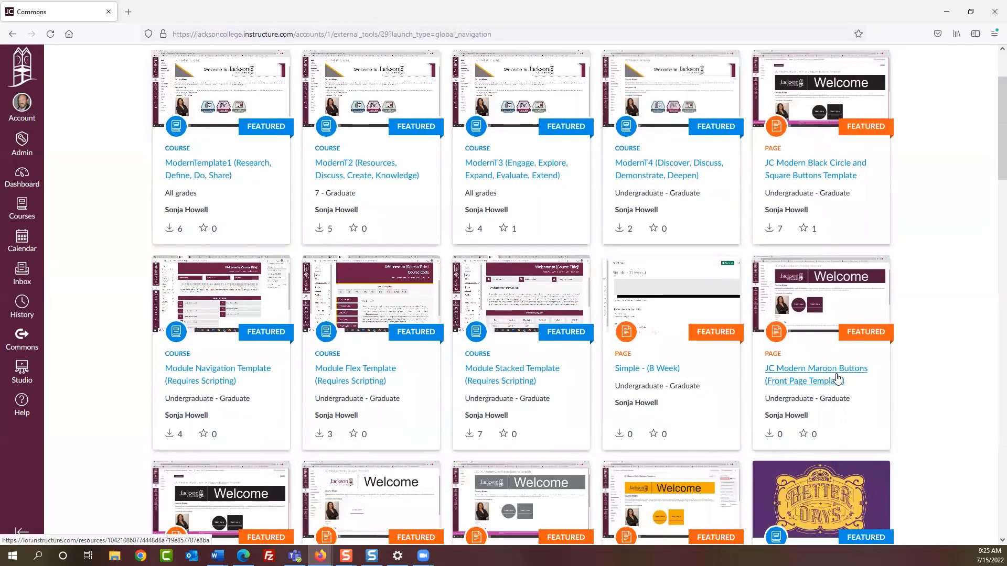
pyautogui.scroll(-2, 837, 379)
pyautogui.scroll(-1, 821, 220)
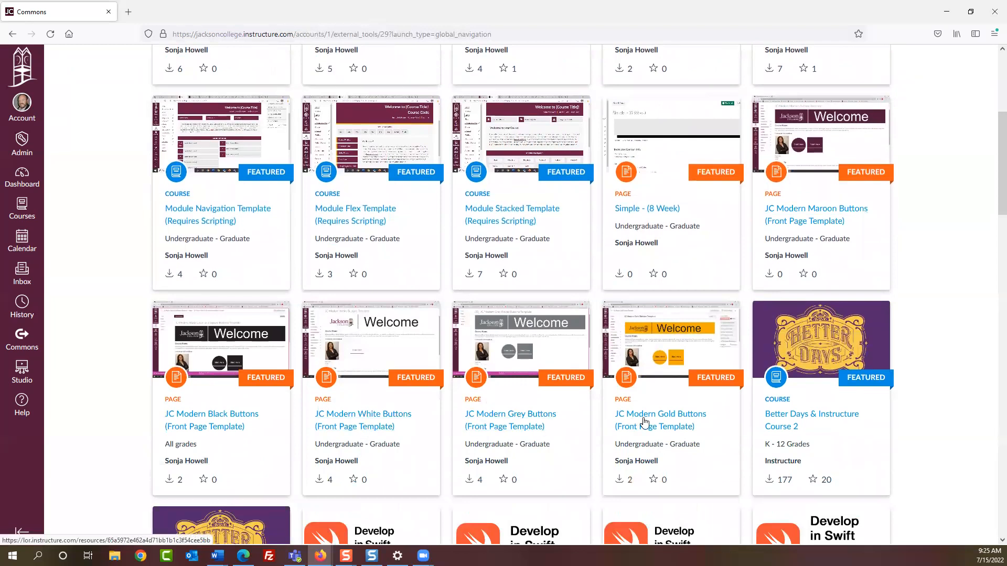
pyautogui.scroll(4, 661, 419)
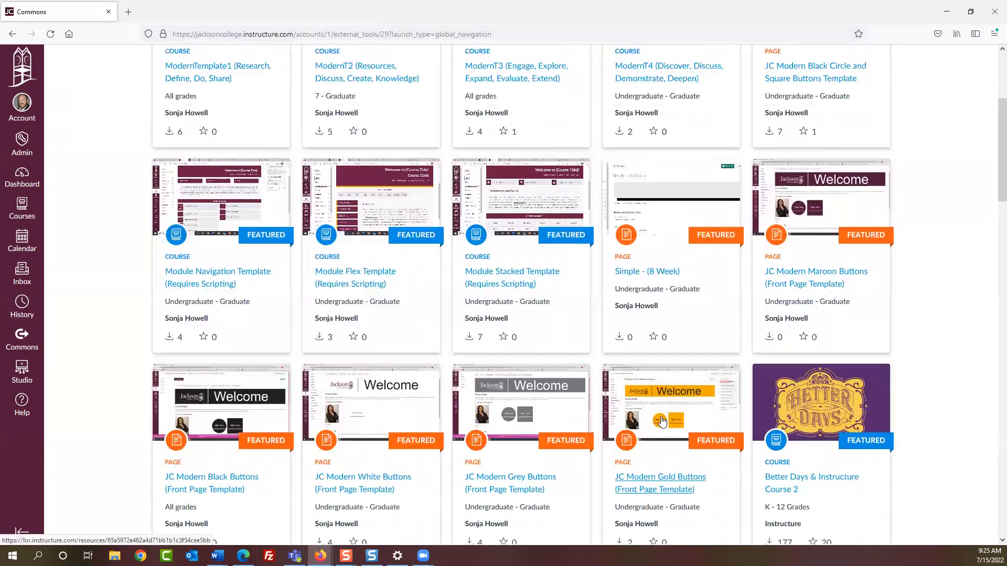
pyautogui.scroll(-1, 207, 385)
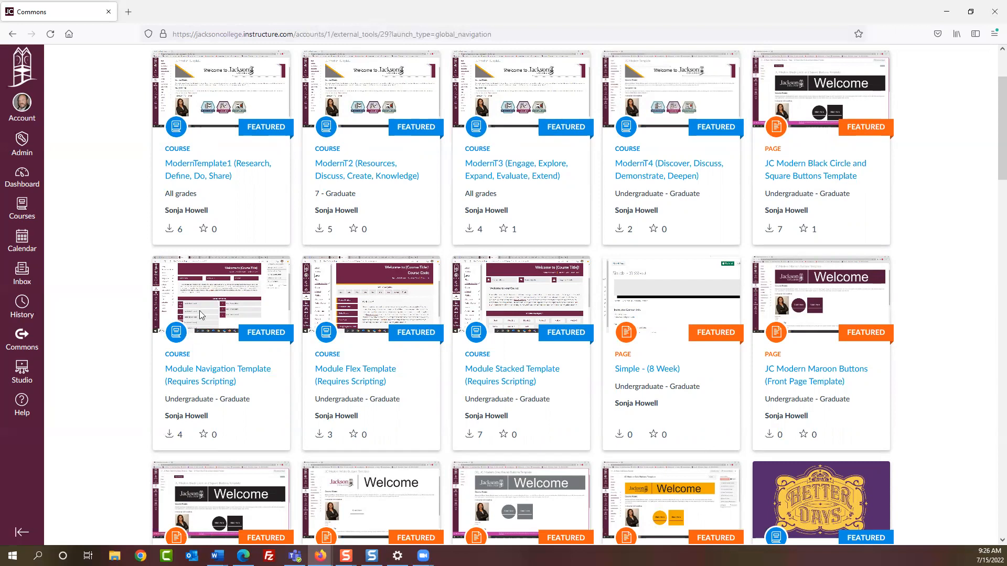
# - Preview the Module Navigation Template (Requires Scripting) and examine its welcome banner, course links and module navigation layout
pyautogui.click(213, 368)
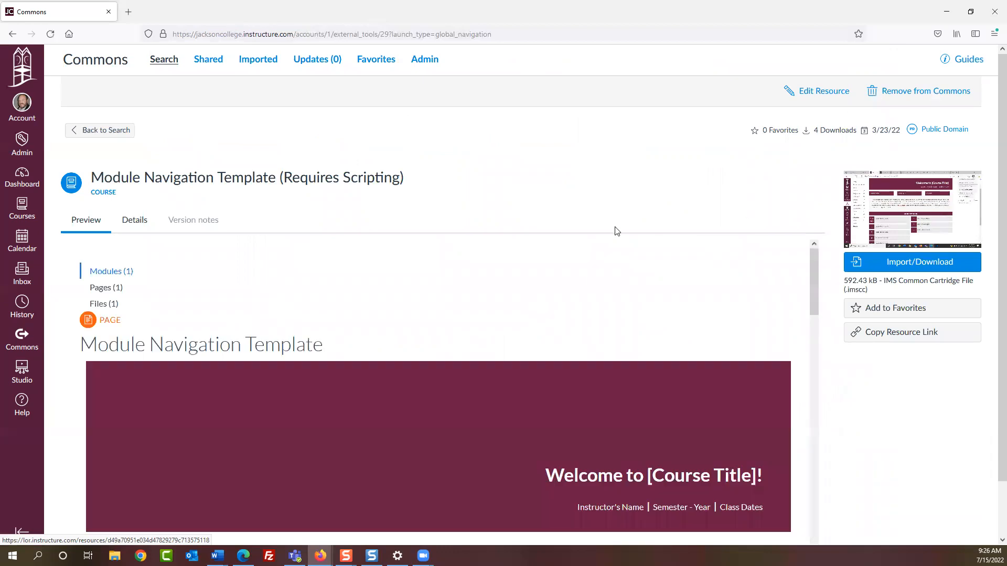
pyautogui.scroll(-2, 616, 229)
pyautogui.scroll(-2, 697, 222)
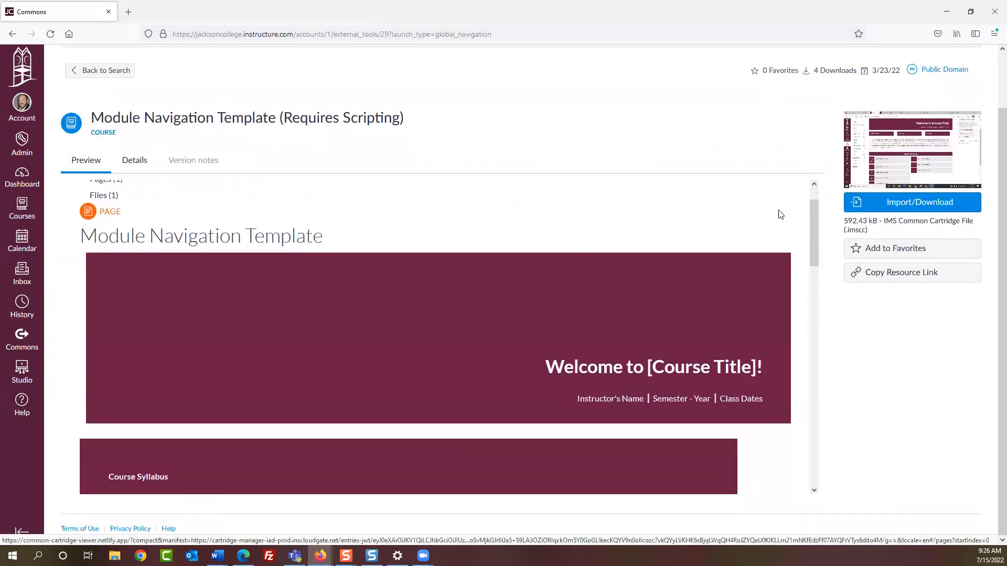
pyautogui.scroll(-1, 814, 226)
pyautogui.moveTo(815, 229); pyautogui.dragTo(748, 175)
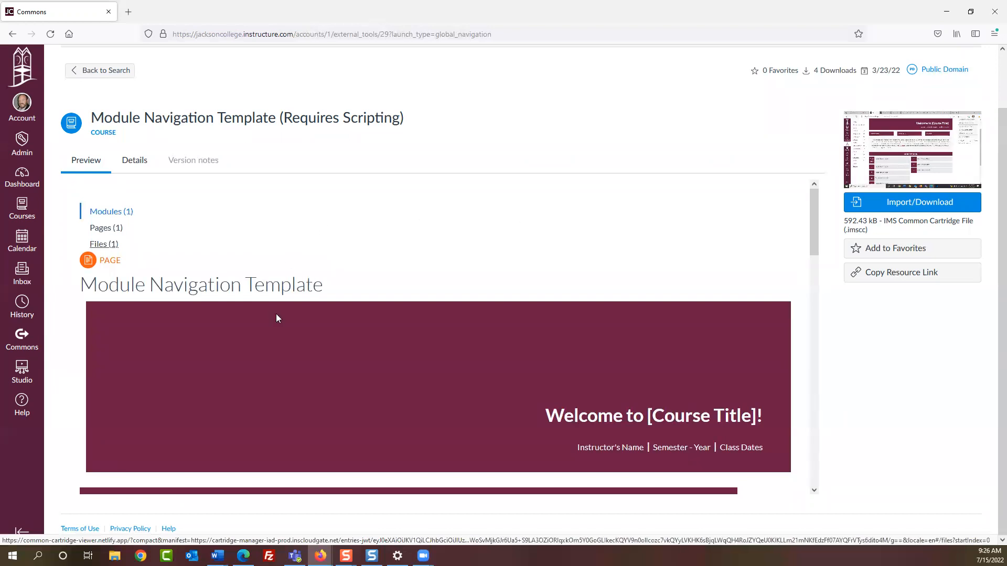
pyautogui.scroll(-5, 315, 302)
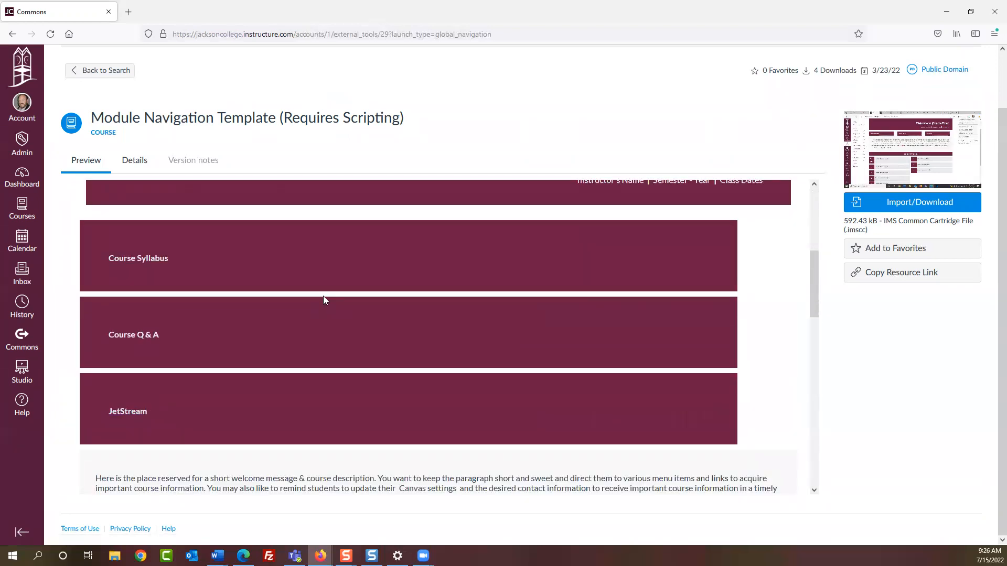
pyautogui.scroll(-2, 336, 281)
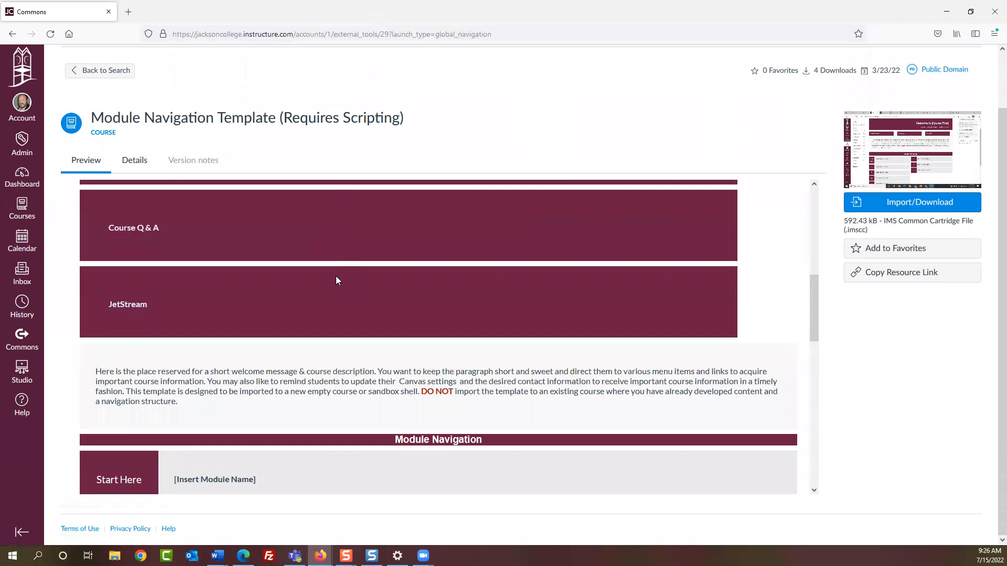
pyautogui.scroll(-2, 336, 279)
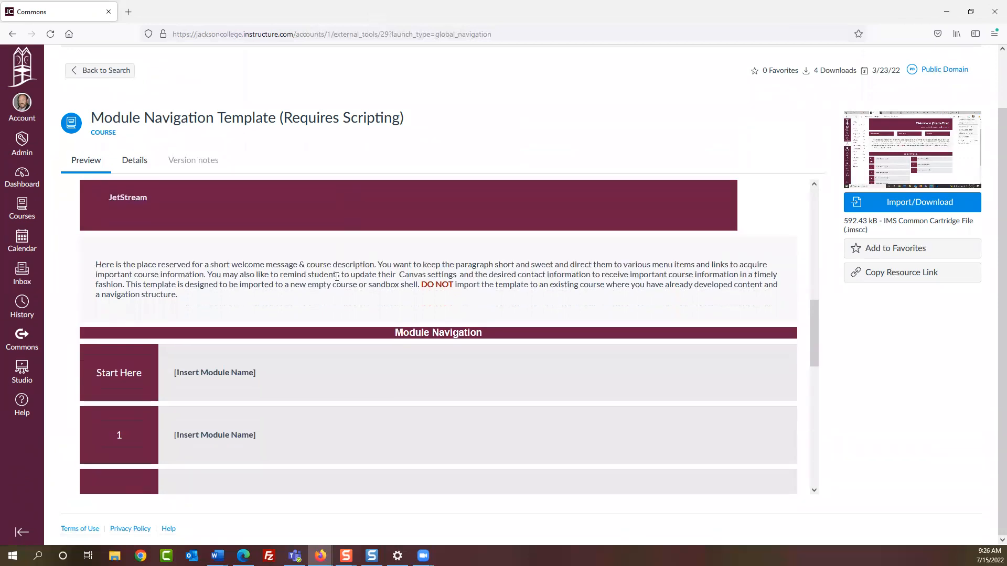
pyautogui.scroll(-7, 380, 266)
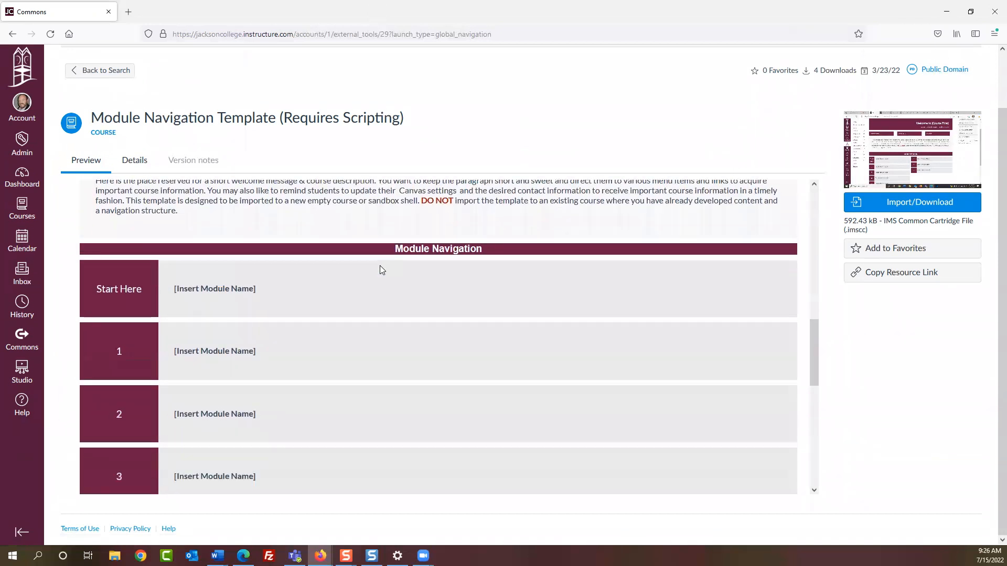
pyautogui.scroll(5, 382, 263)
pyautogui.scroll(10, 382, 267)
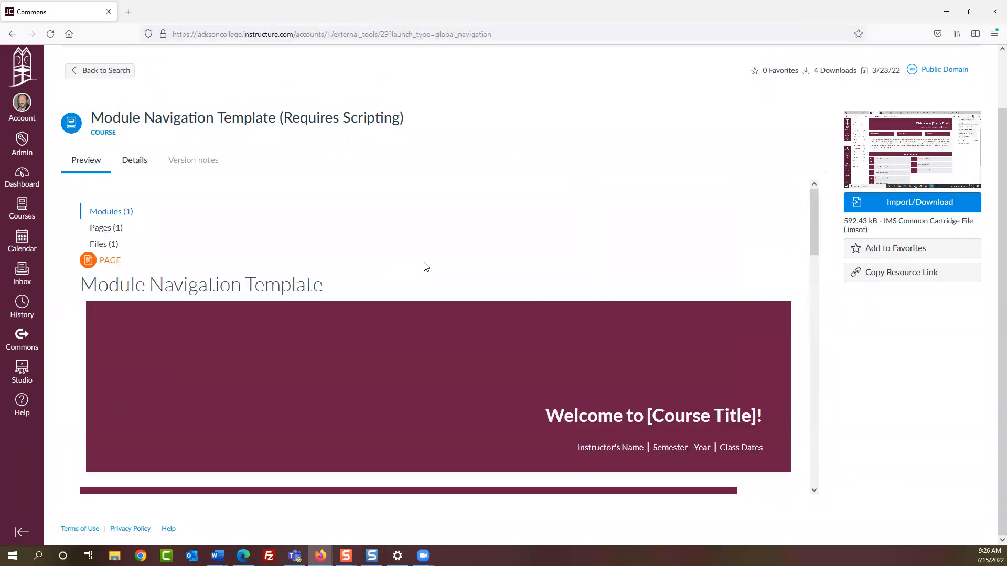
pyautogui.scroll(-3, 424, 265)
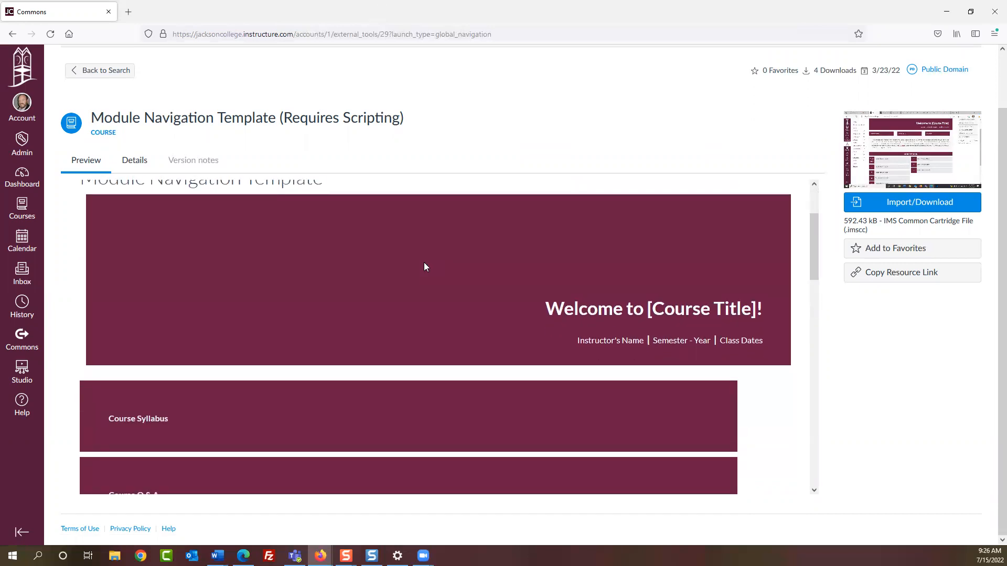
pyautogui.scroll(-3, 425, 266)
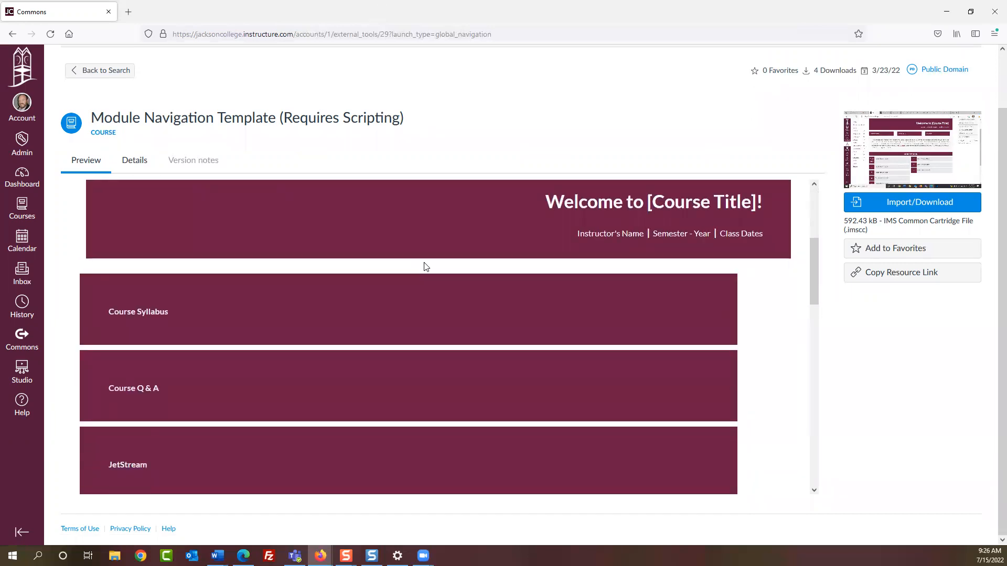
pyautogui.scroll(-3, 425, 266)
pyautogui.scroll(-6, 424, 266)
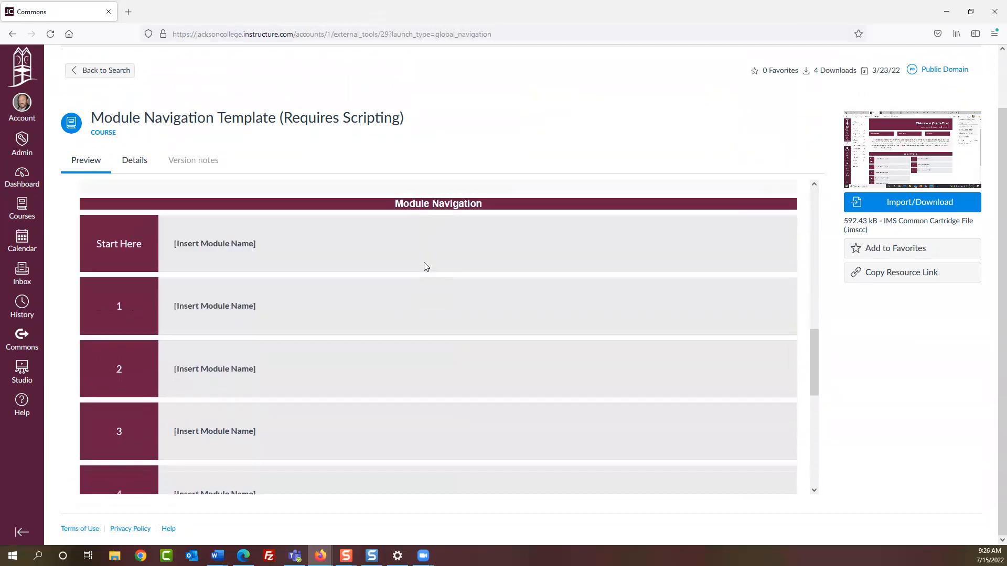
pyautogui.scroll(-1, 426, 265)
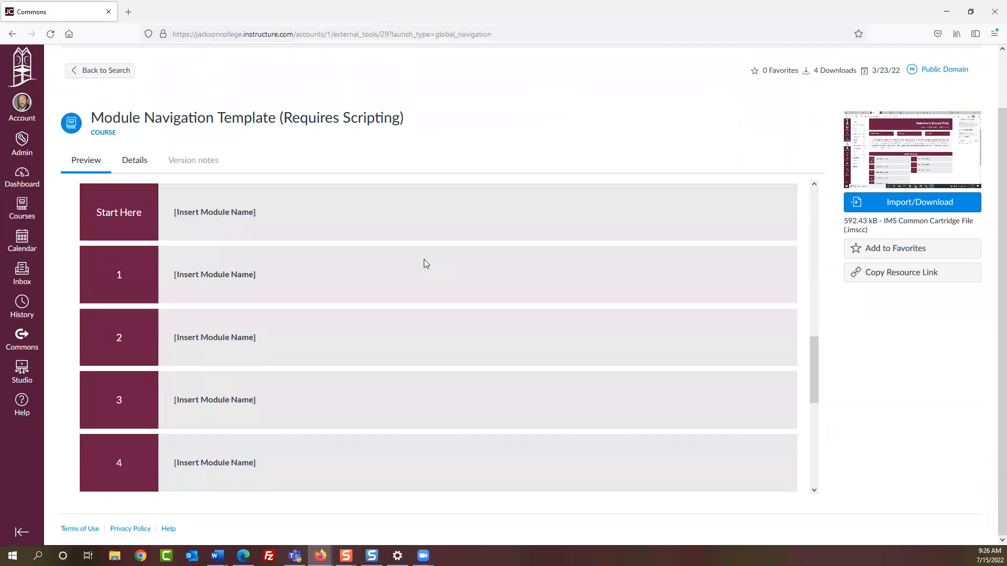
pyautogui.scroll(-3, 424, 262)
pyautogui.scroll(15, 425, 264)
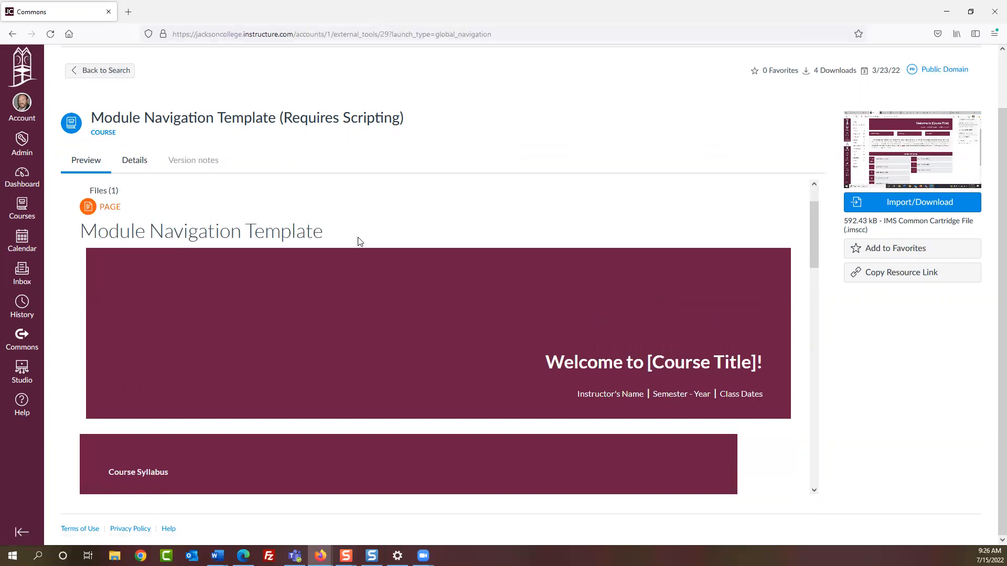
# - Return to the Commons listing and open the import options of the ModernTemplate1 (Research, Define, Do, Share) course template
pyautogui.click(12, 35)
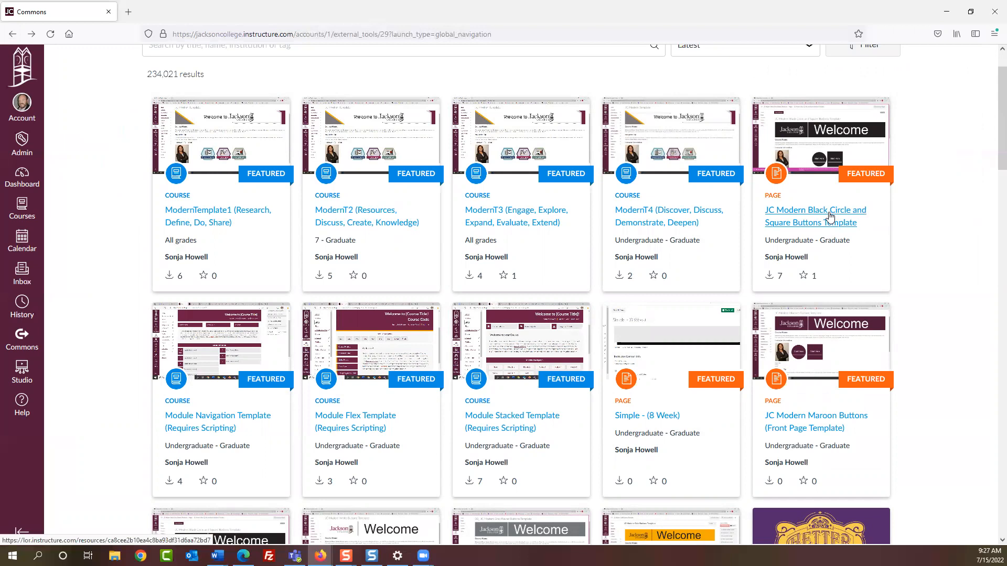
pyautogui.scroll(2, 830, 215)
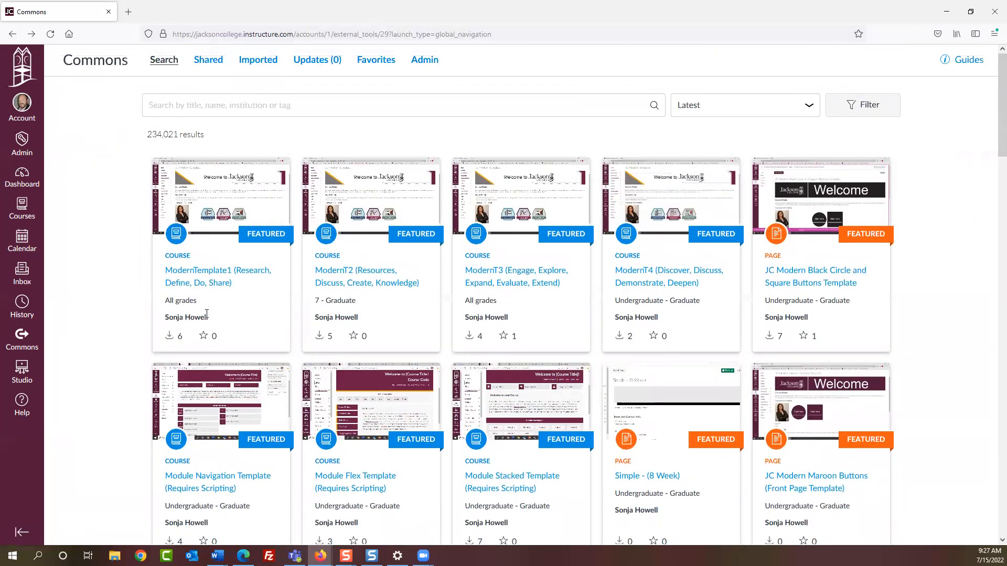
pyautogui.click(201, 276)
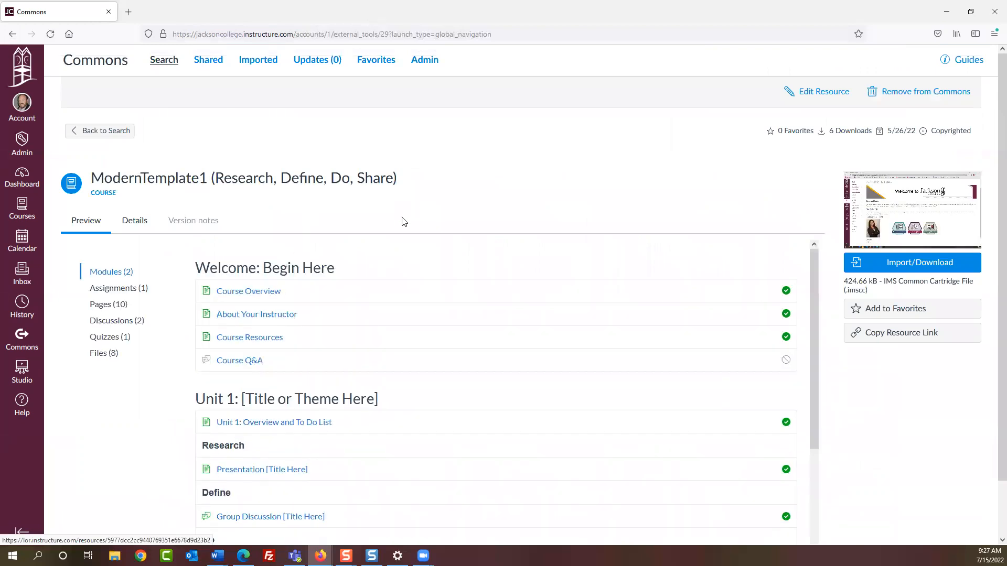
pyautogui.scroll(-1, 922, 217)
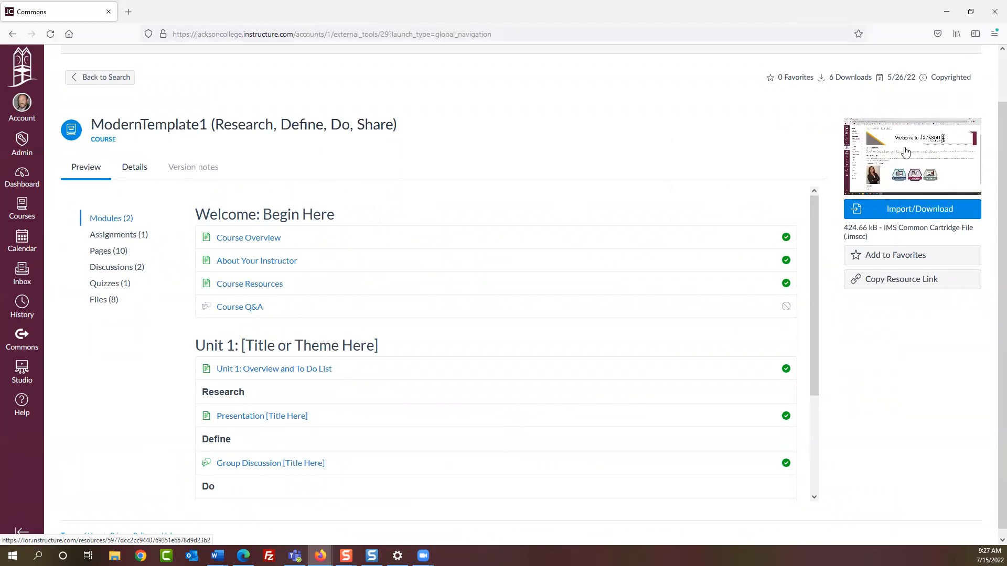
pyautogui.scroll(-1, 904, 151)
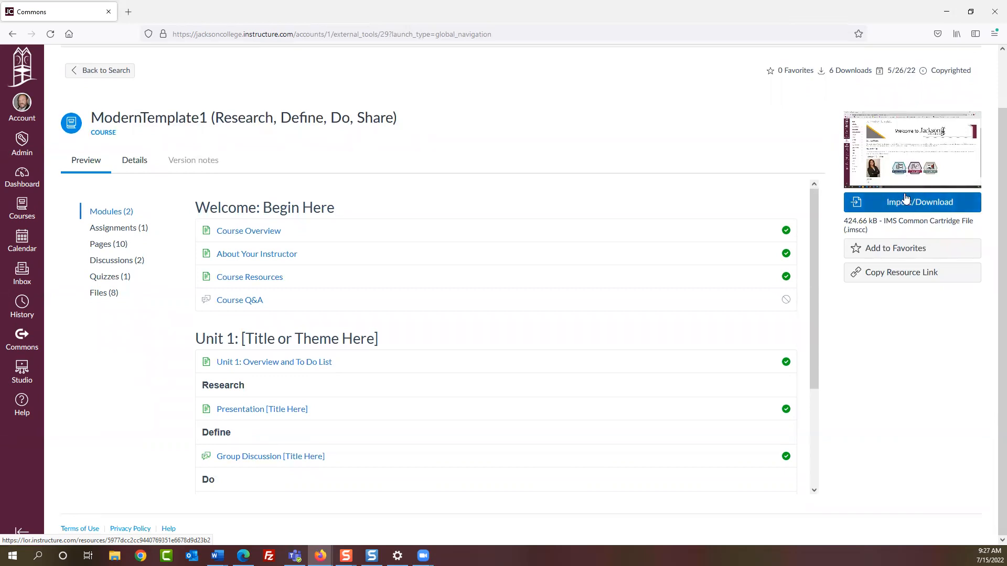
pyautogui.click(912, 209)
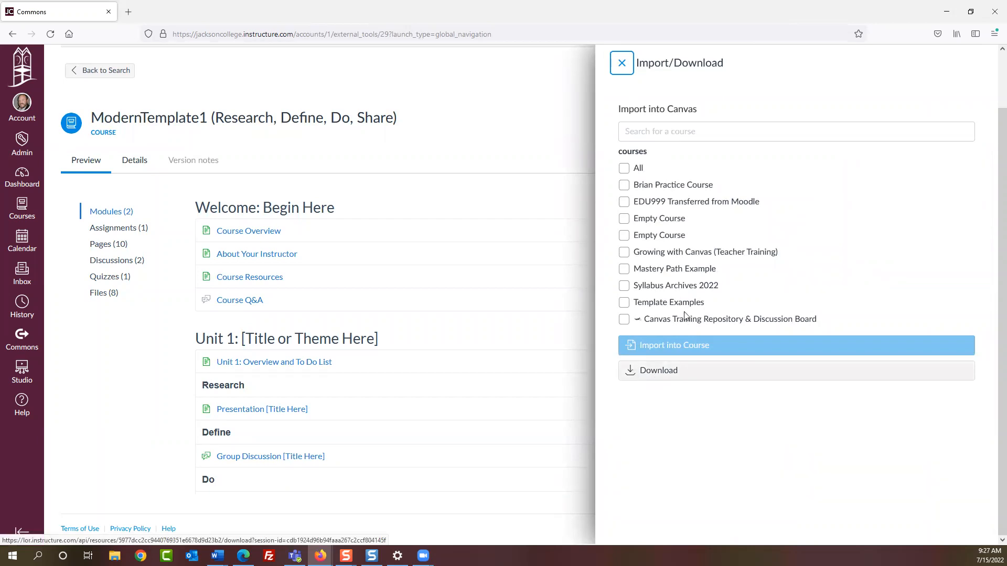
pyautogui.click(625, 237)
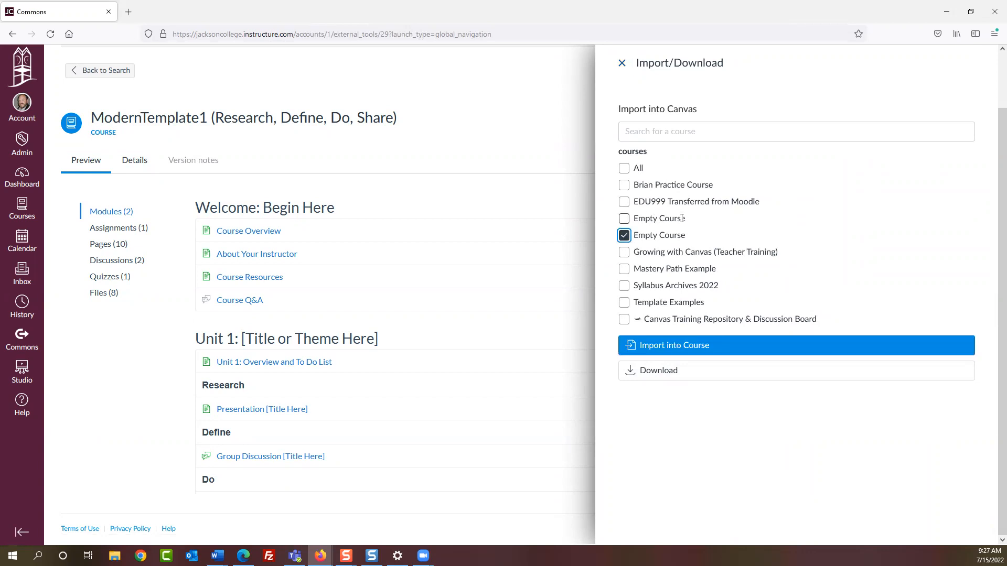
pyautogui.moveTo(694, 220); pyautogui.dragTo(624, 220)
pyautogui.click(624, 252)
pyautogui.click(624, 269)
pyautogui.click(624, 285)
pyautogui.click(624, 269)
pyautogui.click(624, 253)
pyautogui.click(623, 169)
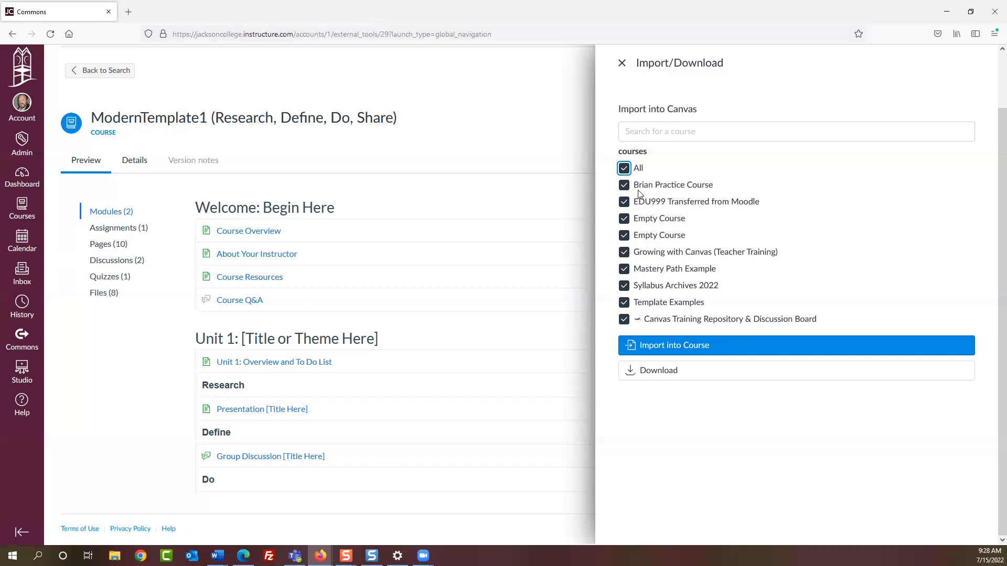
pyautogui.click(624, 169)
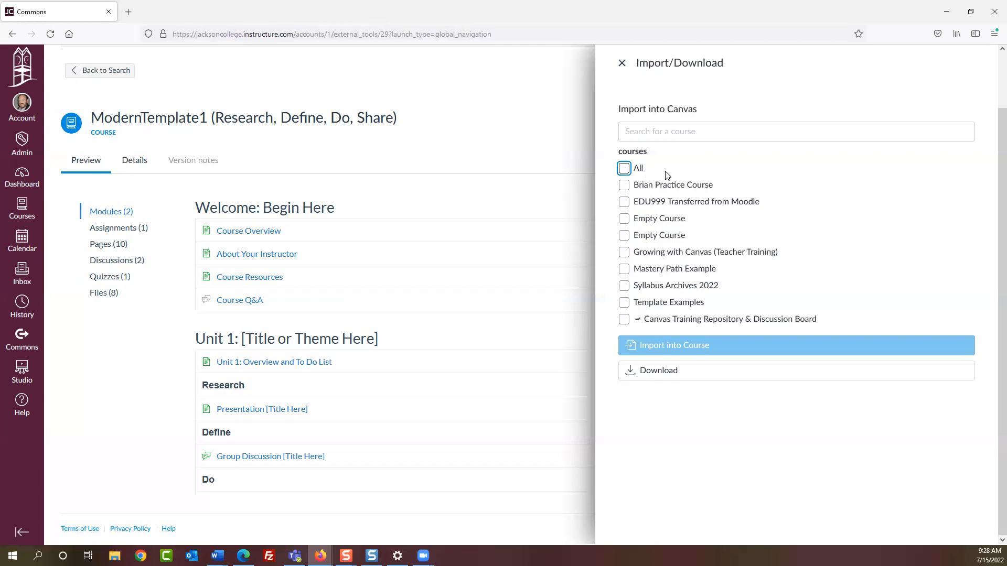
# - Import the ModernTemplate1 template into the second of the two courses named Empty Course
pyautogui.click(624, 235)
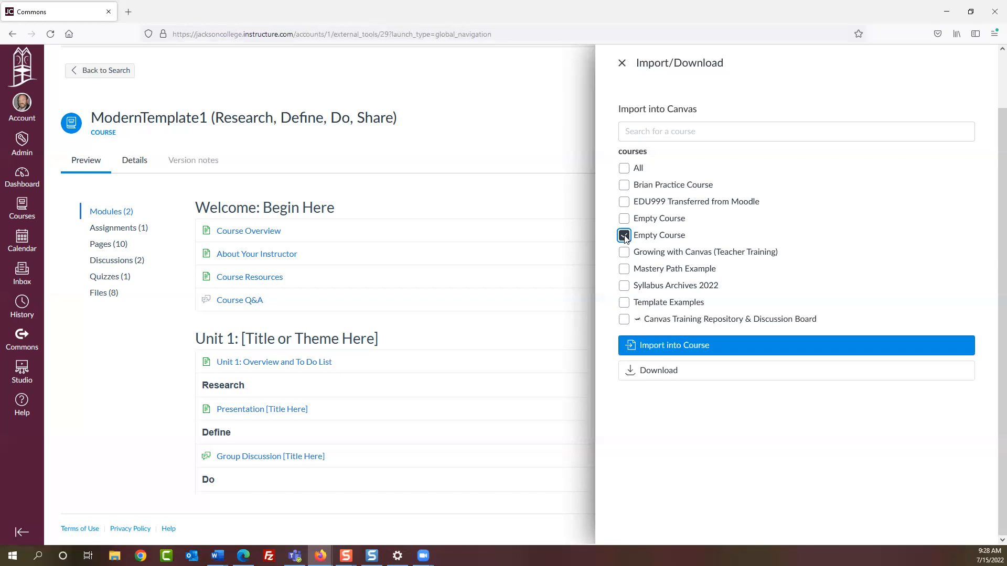
pyautogui.click(695, 346)
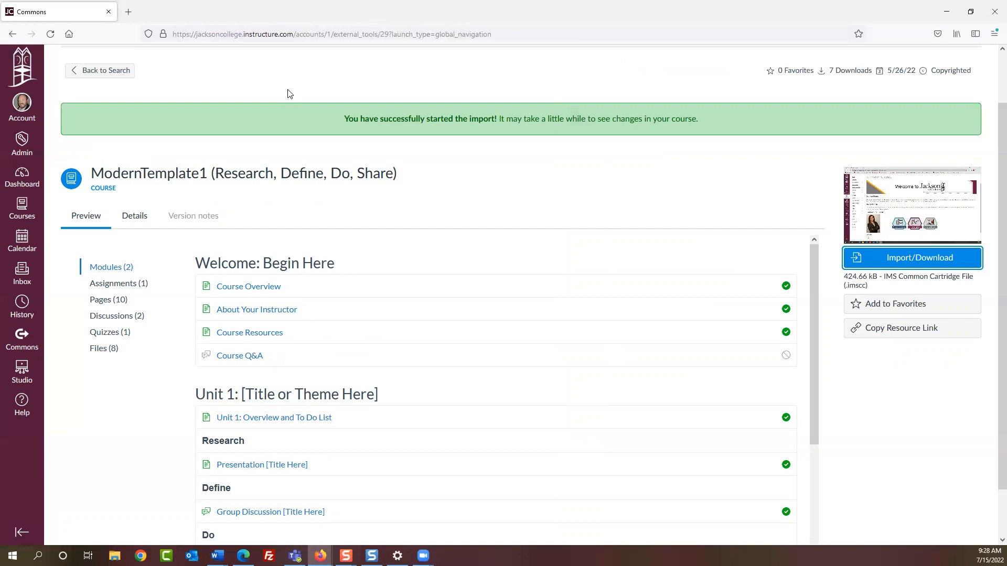
# - Leave Commons and go back to the Modules page of Empty Course 2
pyautogui.click(8, 33)
pyautogui.click(8, 33)
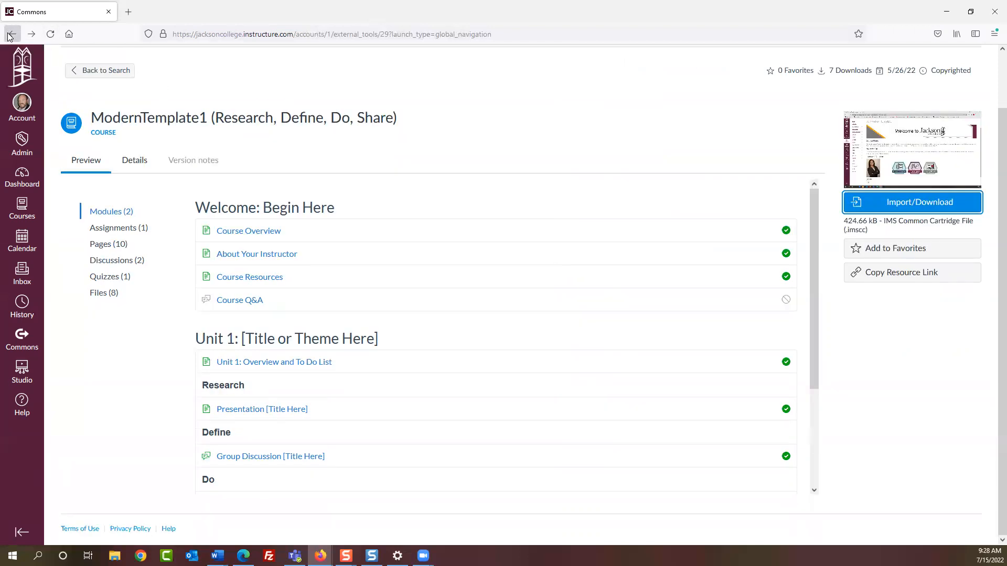
pyautogui.click(9, 37)
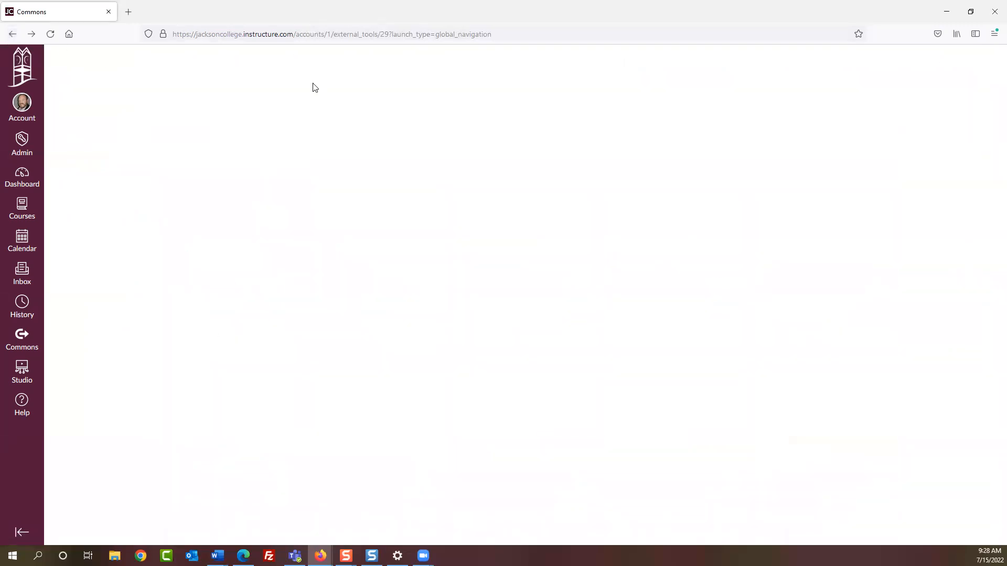
pyautogui.click(15, 35)
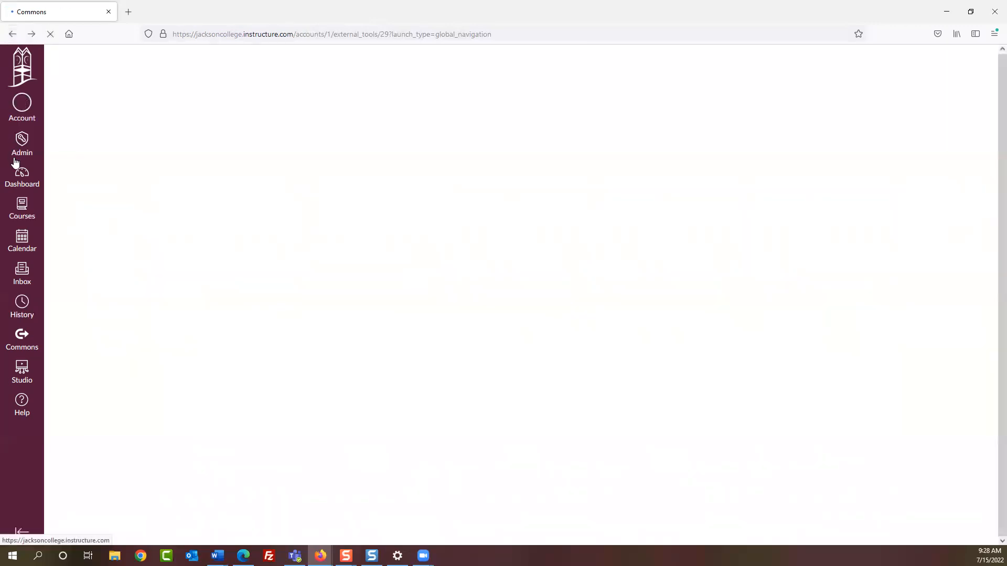
pyautogui.click(13, 38)
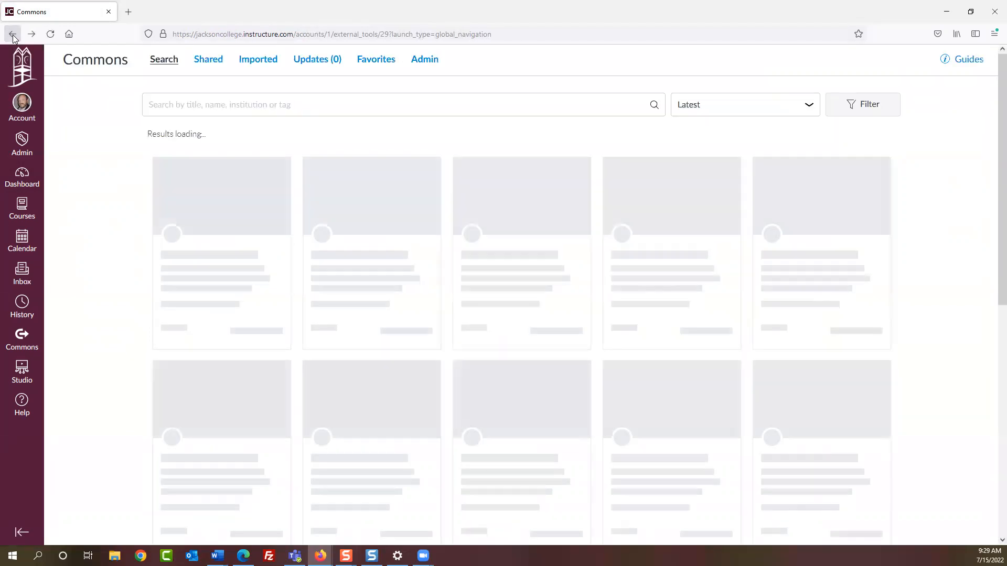
pyautogui.click(14, 38)
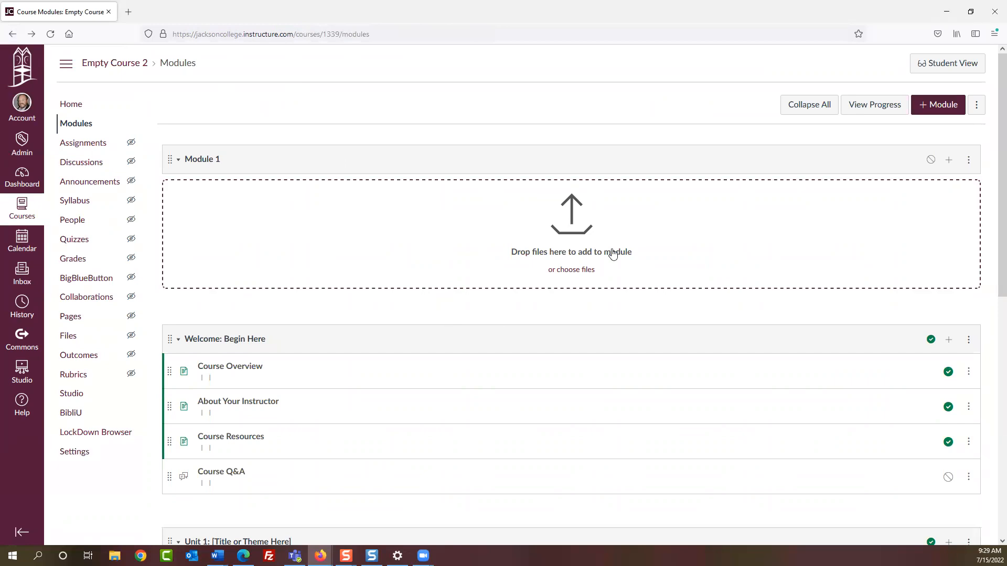
# - Review the imported Welcome: Begin Here and Unit 1 modules and their items beneath Module 1
pyautogui.scroll(-9, 542, 296)
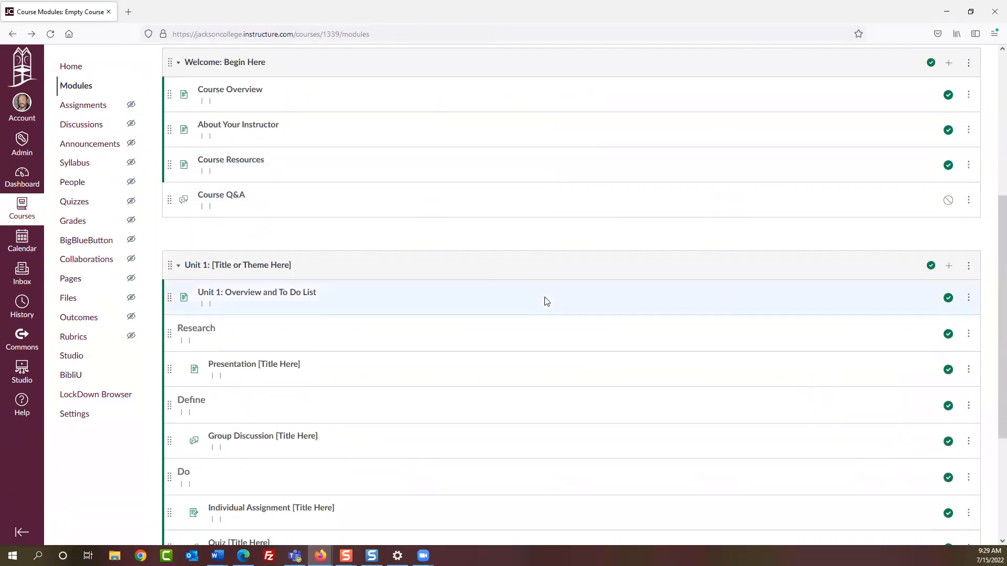
pyautogui.scroll(10, 545, 299)
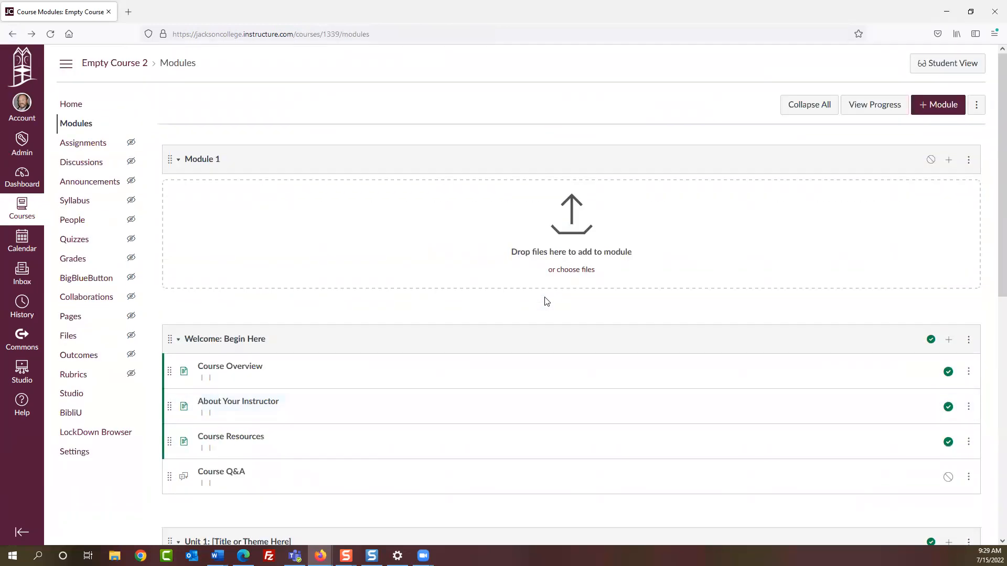
pyautogui.scroll(-3, 545, 300)
pyautogui.scroll(-1, 544, 301)
pyautogui.scroll(-2, 546, 301)
pyautogui.scroll(8, 545, 301)
pyautogui.scroll(-3, 364, 234)
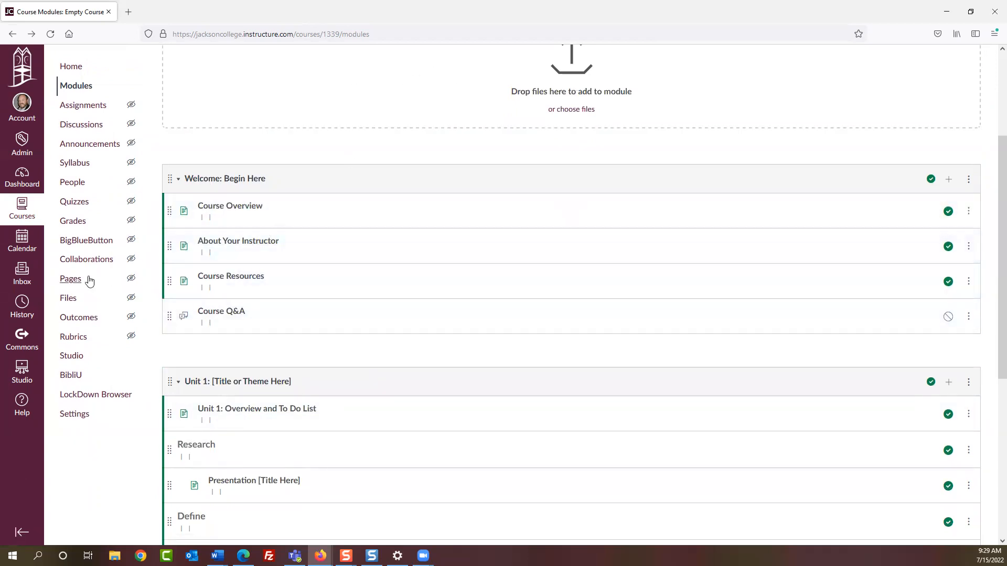
# - Open the course's Pages area and look over the imported JC Modern Template front page
pyautogui.click(72, 281)
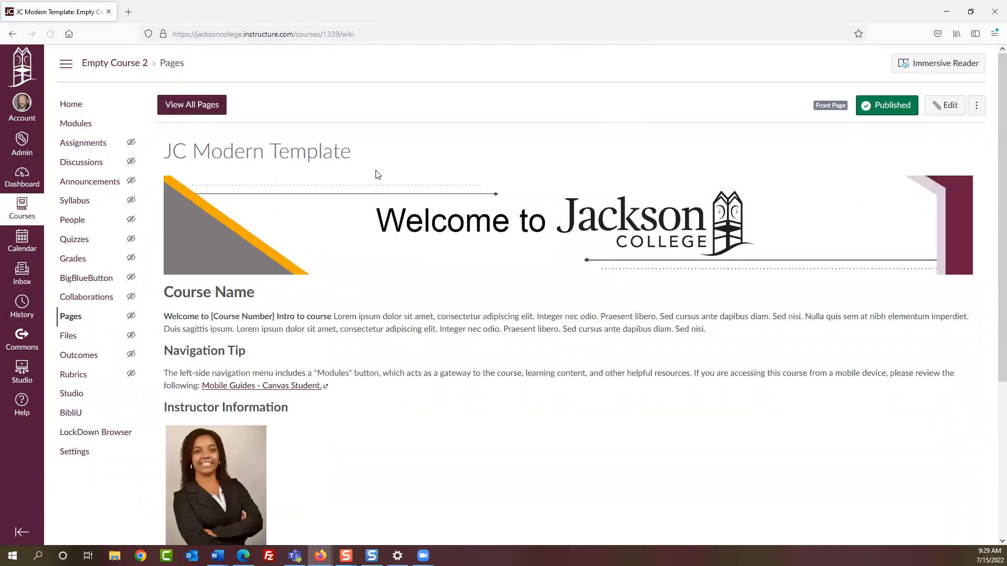
pyautogui.scroll(-2, 378, 174)
pyautogui.scroll(2, 378, 174)
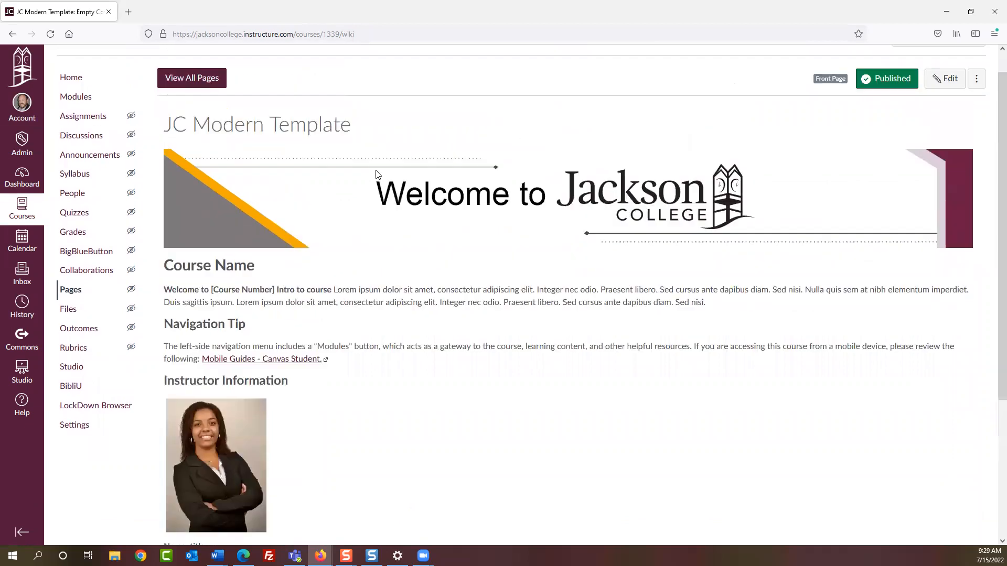
pyautogui.scroll(-3, 377, 175)
pyautogui.scroll(3, 375, 173)
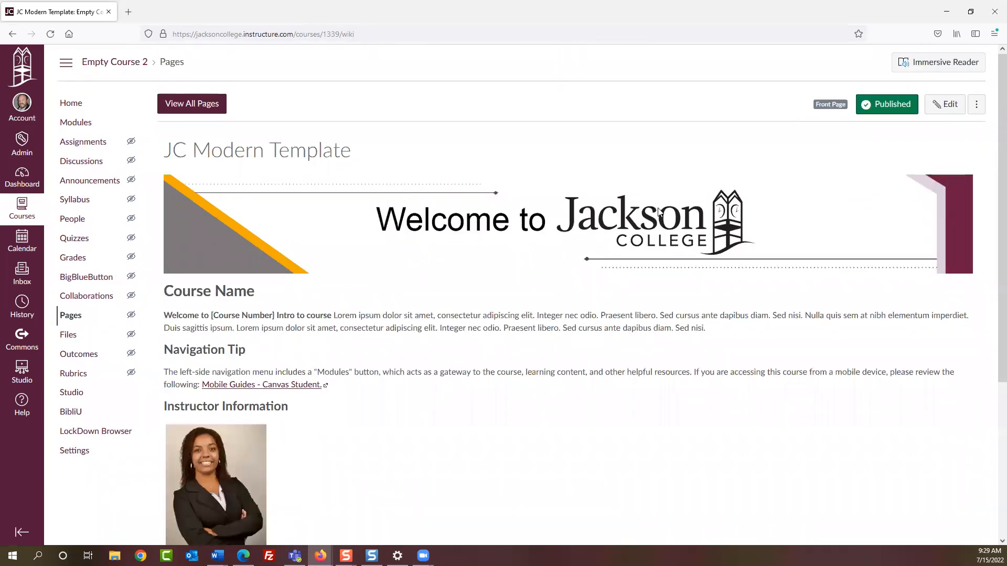
# - Look over the JC Modern Template front page down to its three hexagonal link images, and go back to the Modules page
pyautogui.scroll(-2, 313, 217)
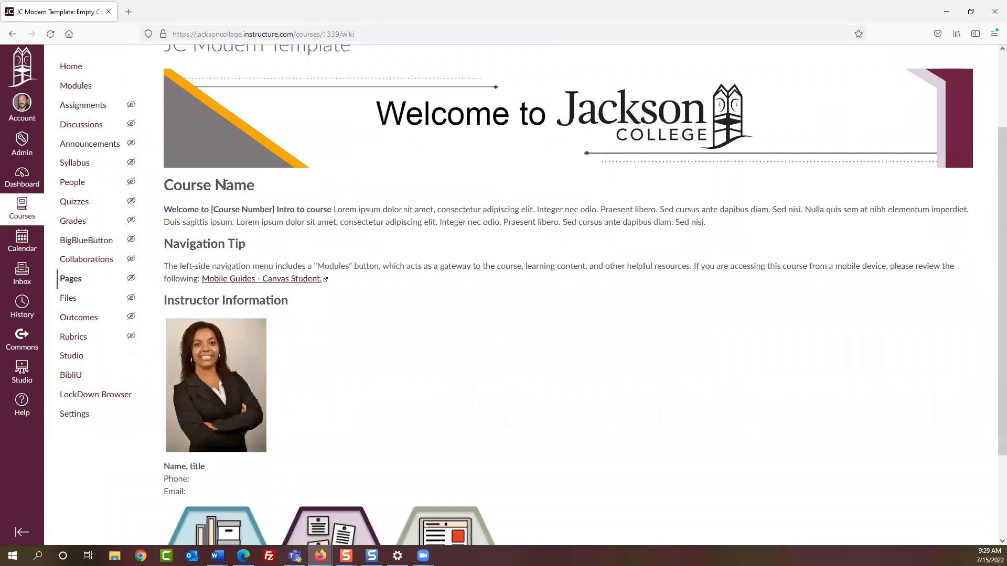
pyautogui.scroll(2, 224, 185)
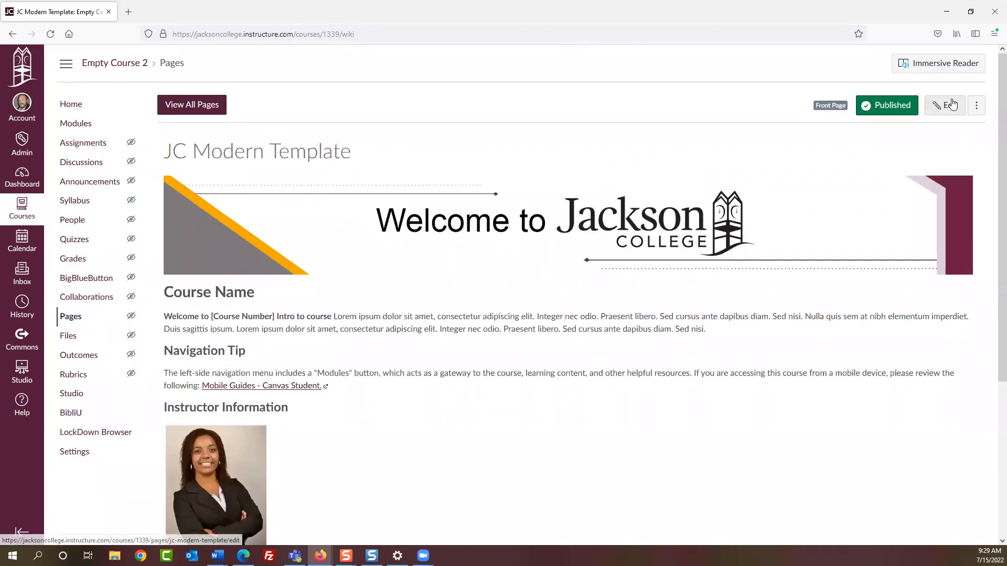
pyautogui.scroll(-3, 257, 280)
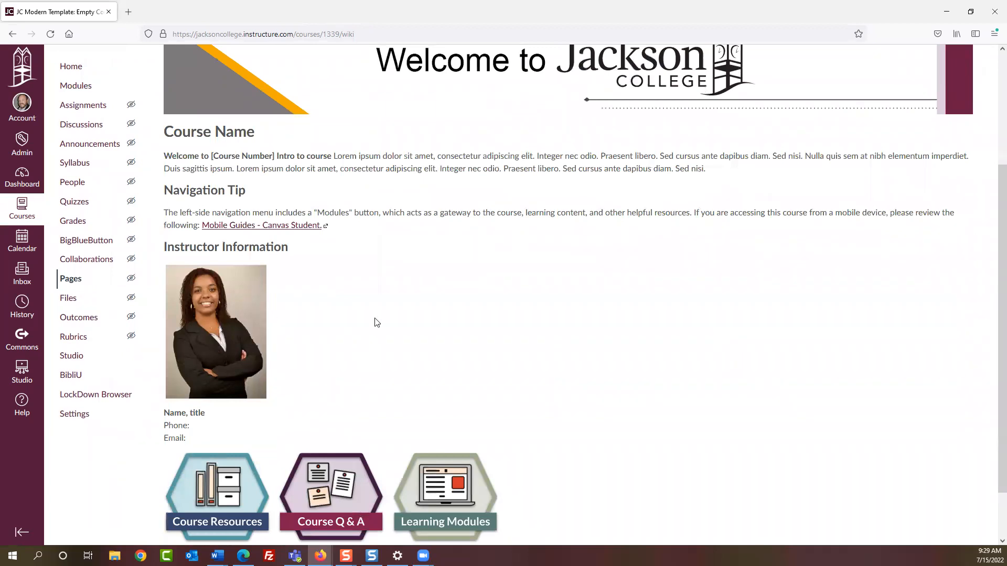
pyautogui.scroll(-1, 374, 321)
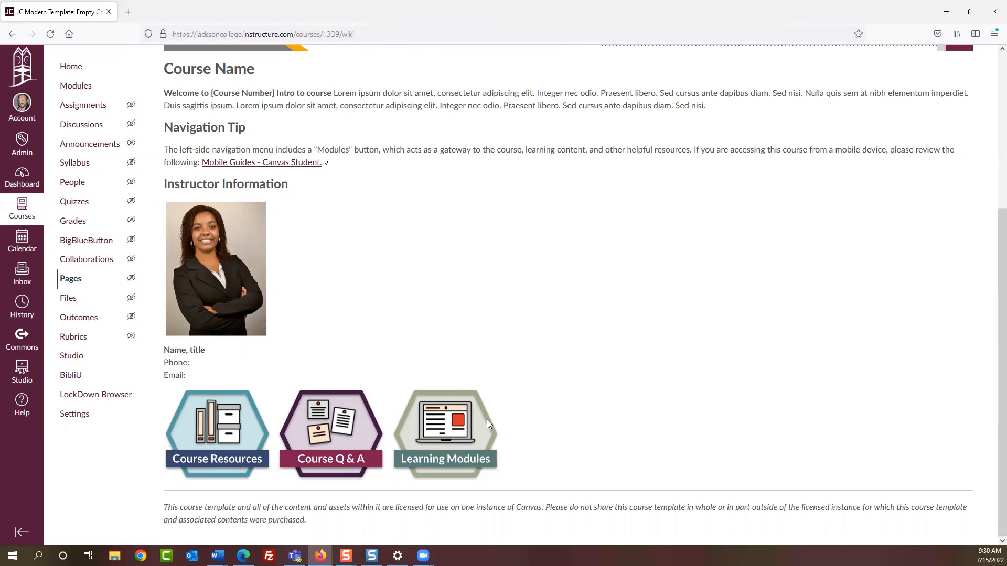
pyautogui.scroll(4, 541, 335)
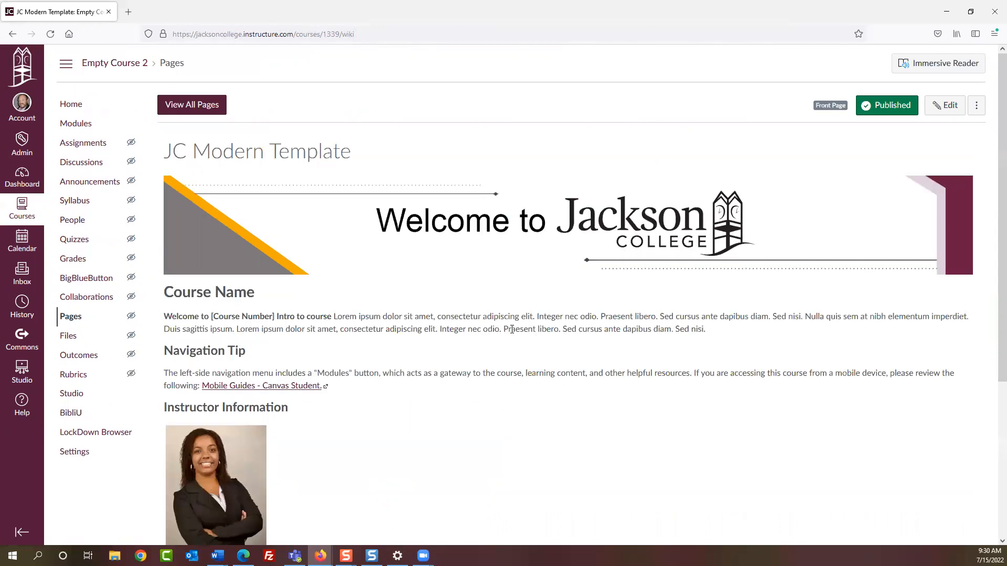
pyautogui.click(82, 130)
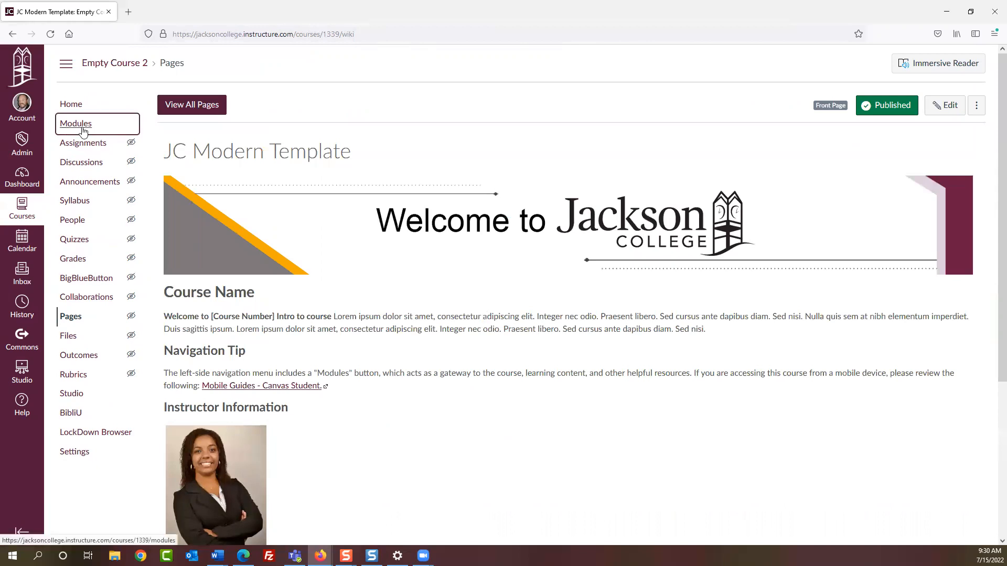
pyautogui.click(272, 158)
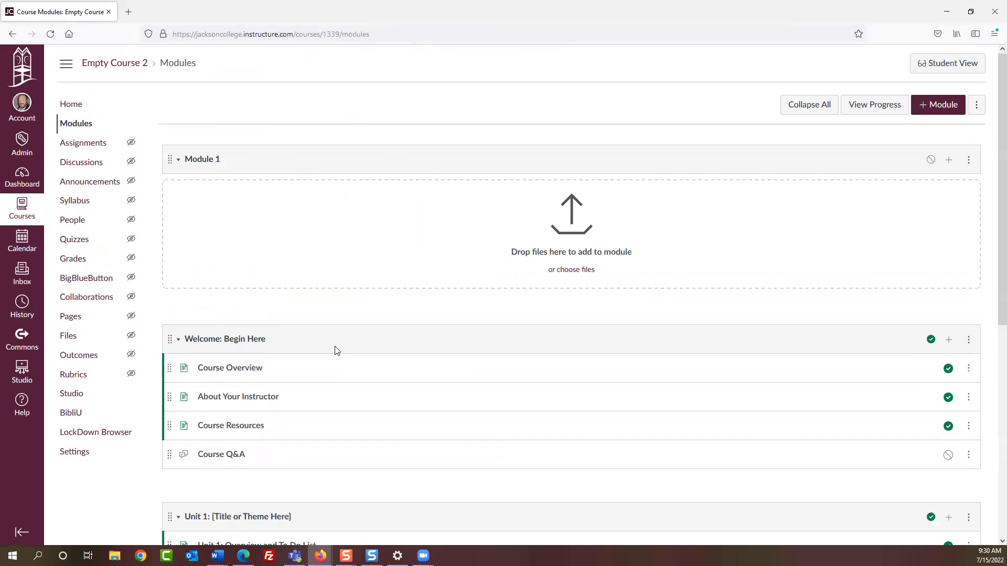
# - Open the course home page and set it to display Course Modules
pyautogui.click(74, 105)
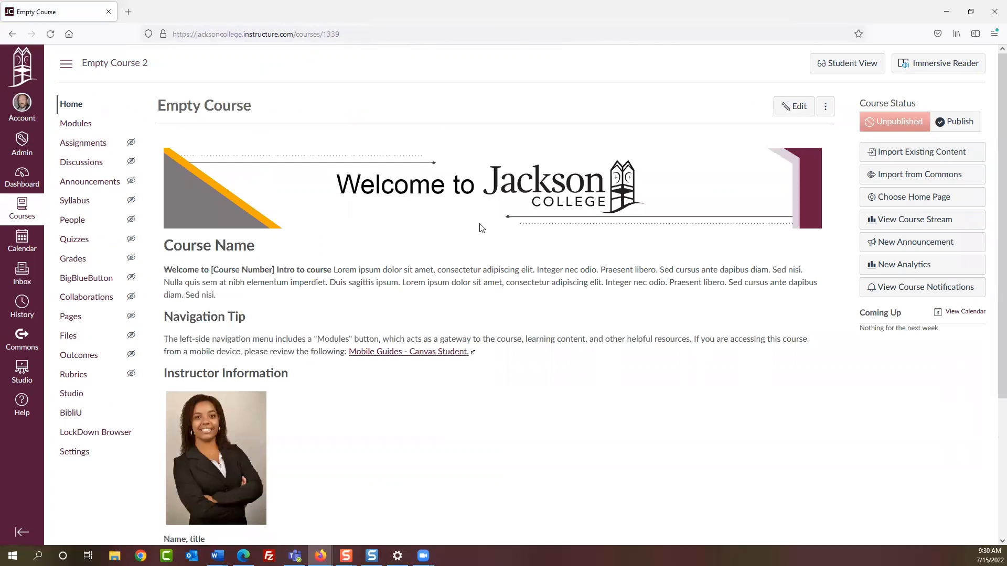
pyautogui.scroll(-5, 480, 226)
pyautogui.scroll(5, 479, 225)
pyautogui.click(923, 198)
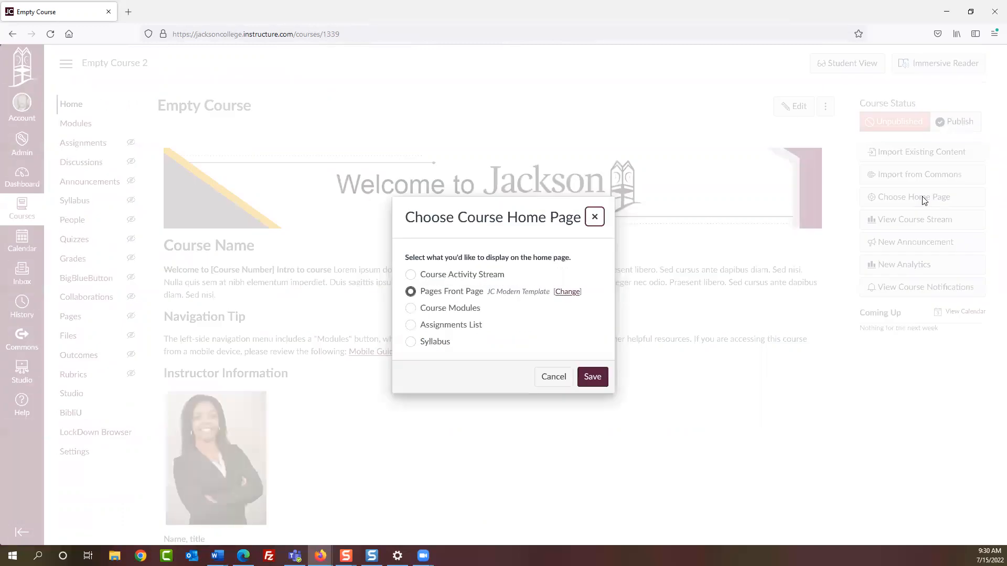
pyautogui.click(411, 309)
pyautogui.click(603, 387)
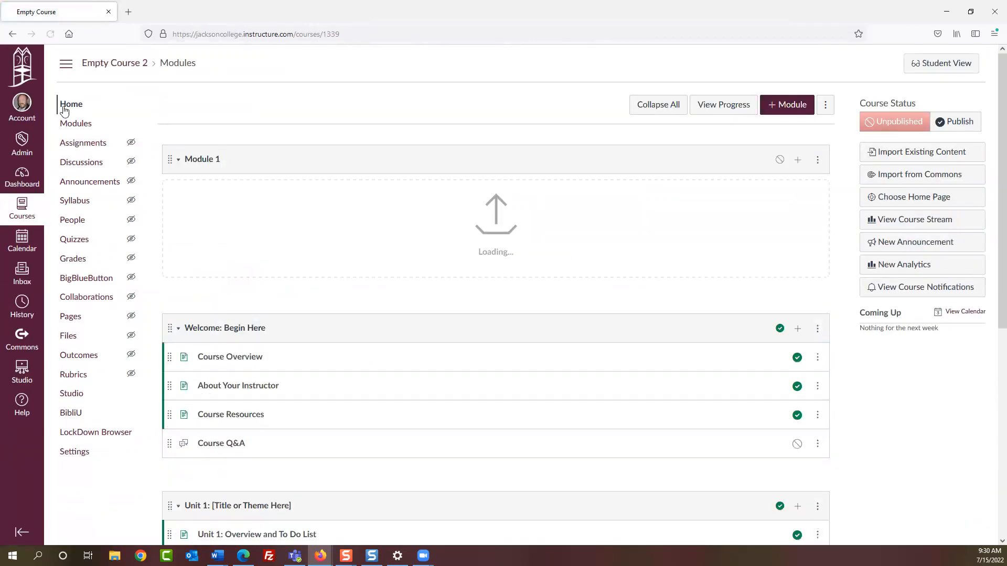
# - Review the modules on the home page, the Unit 1: Overview and To Do List page, and the course's Quizzes list
pyautogui.scroll(-2, 325, 291)
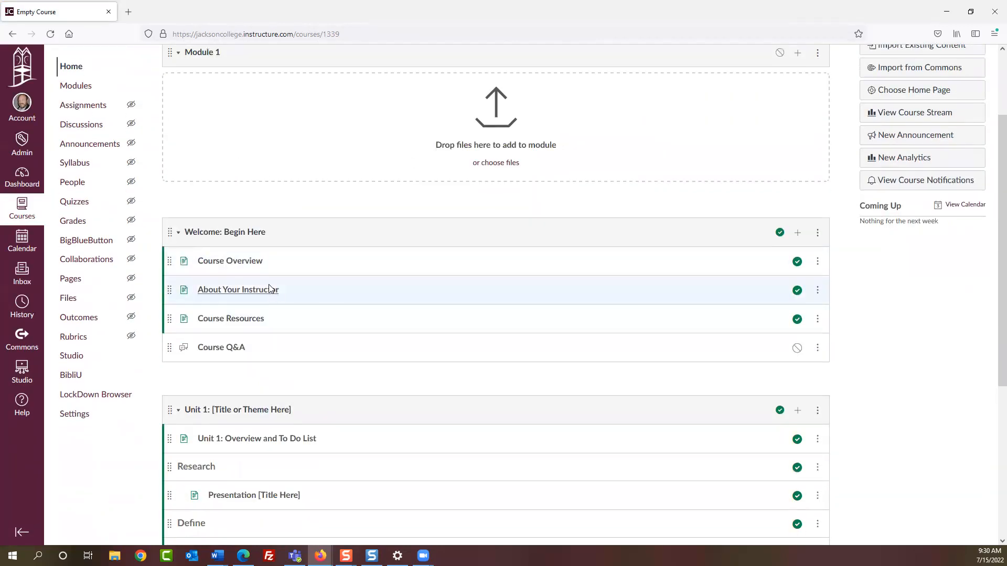
pyautogui.scroll(-2, 225, 245)
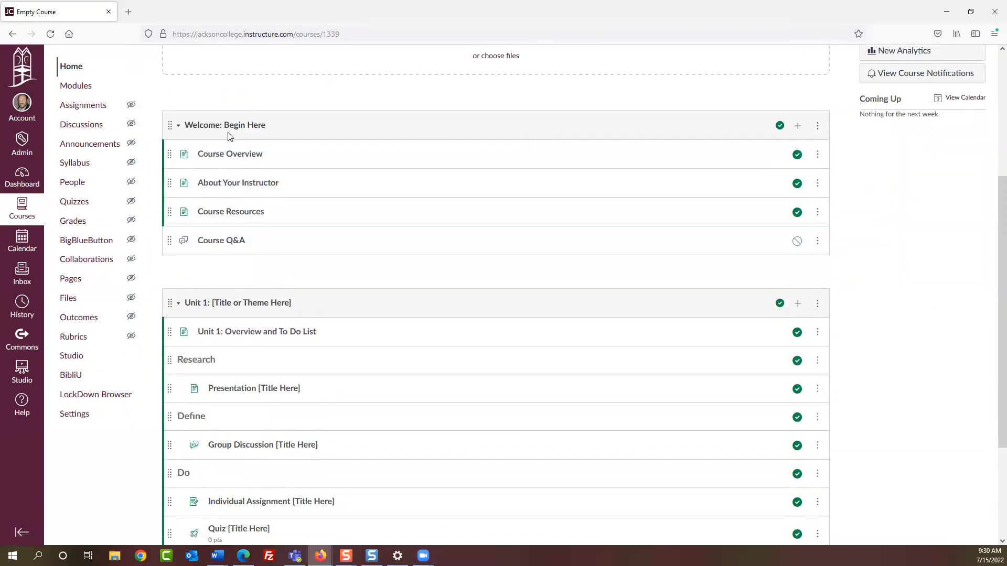
pyautogui.scroll(-3, 232, 322)
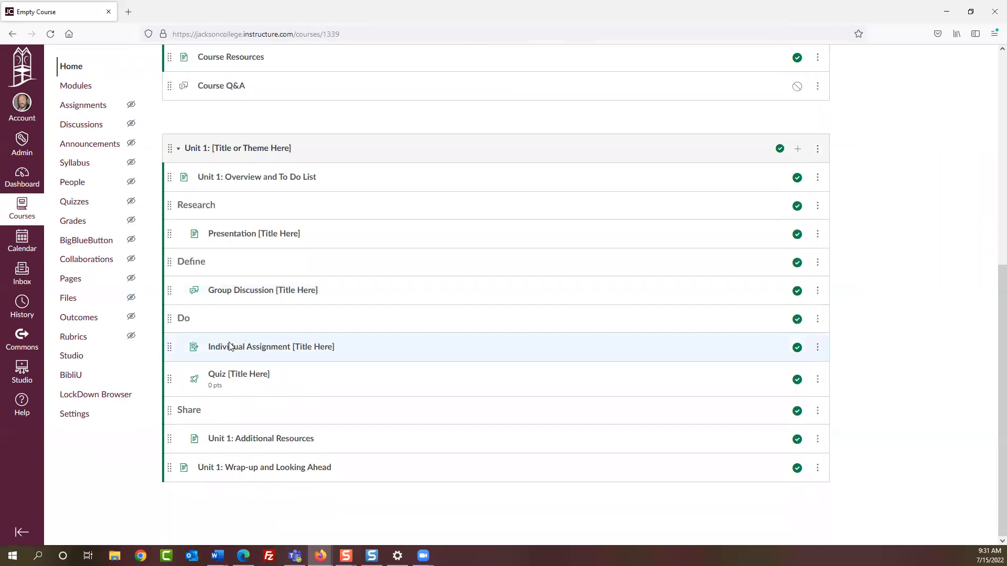
pyautogui.click(217, 177)
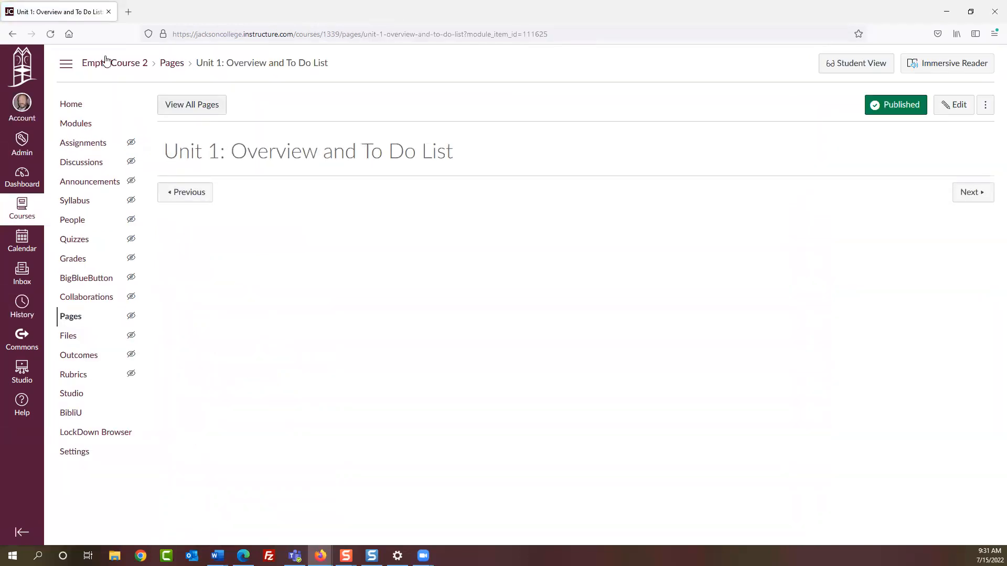
pyautogui.click(12, 34)
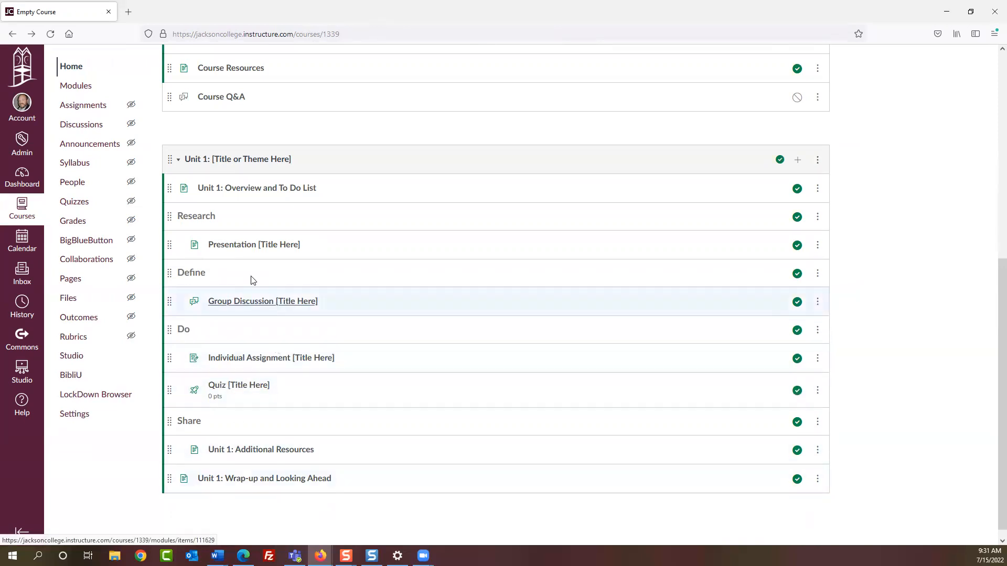
pyautogui.click(69, 204)
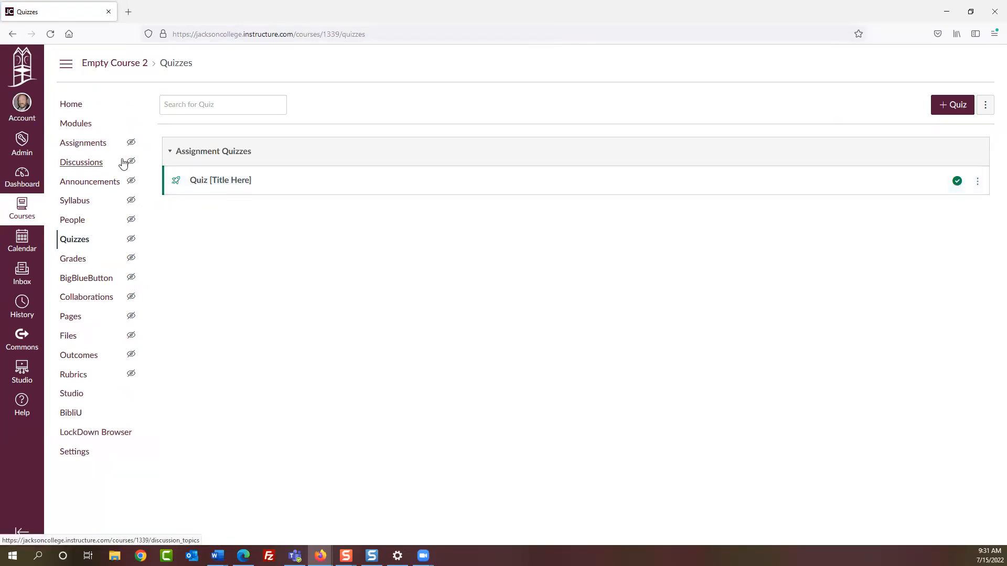
# - Return to the course home page and delete the Welcome: Begin Here module
pyautogui.click(73, 105)
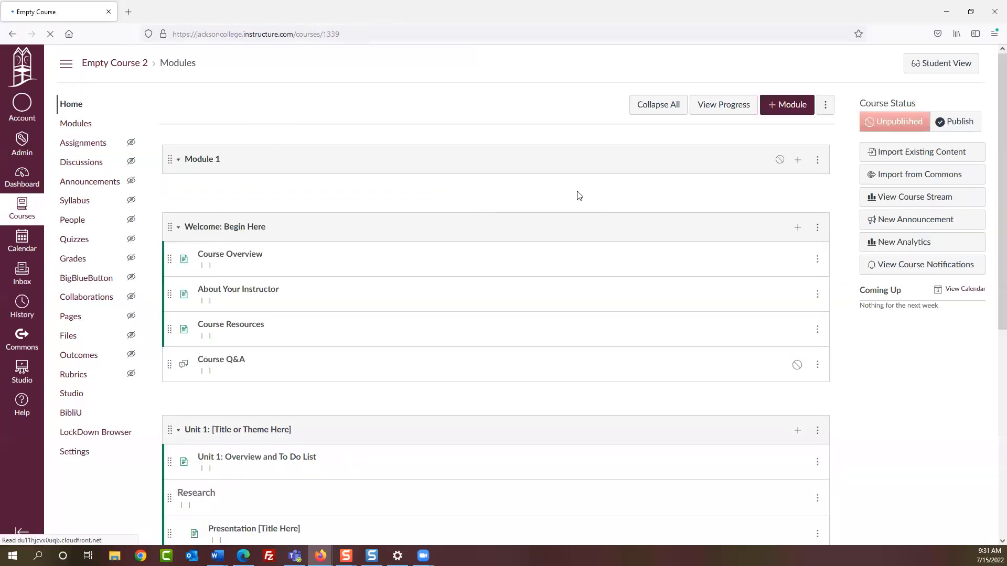
pyautogui.scroll(-3, 589, 198)
pyautogui.scroll(-1, 693, 216)
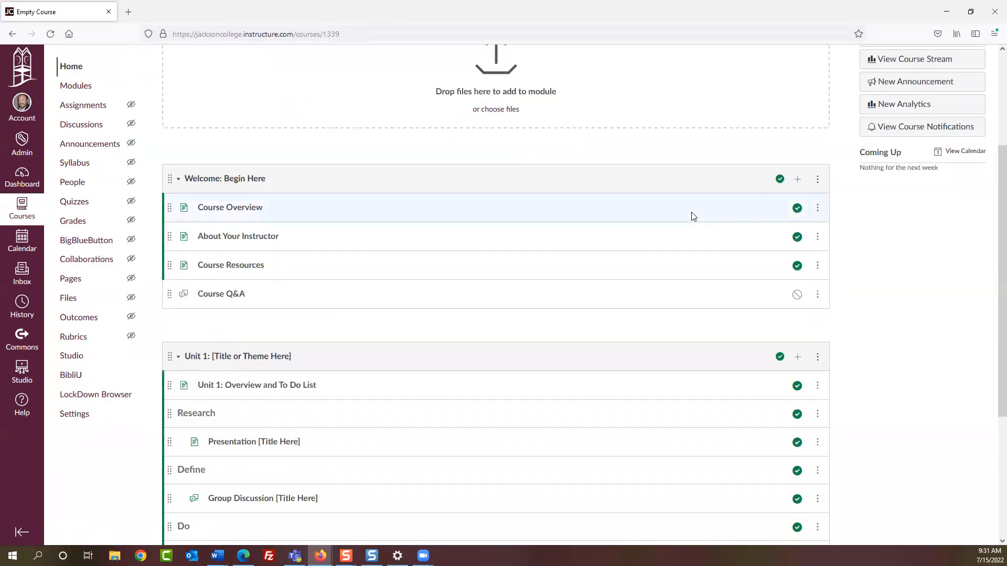
pyautogui.click(818, 180)
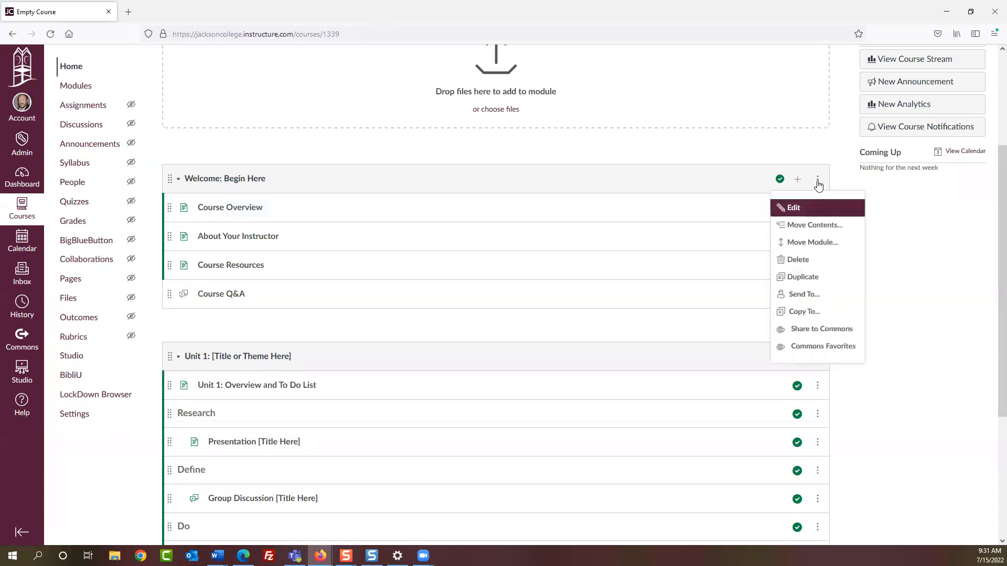
pyautogui.click(821, 262)
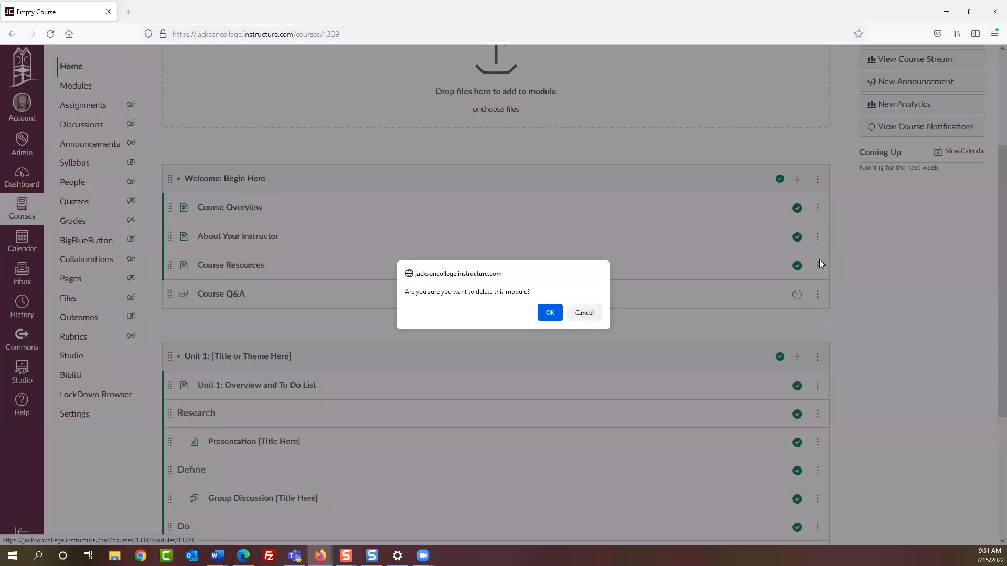
pyautogui.click(548, 313)
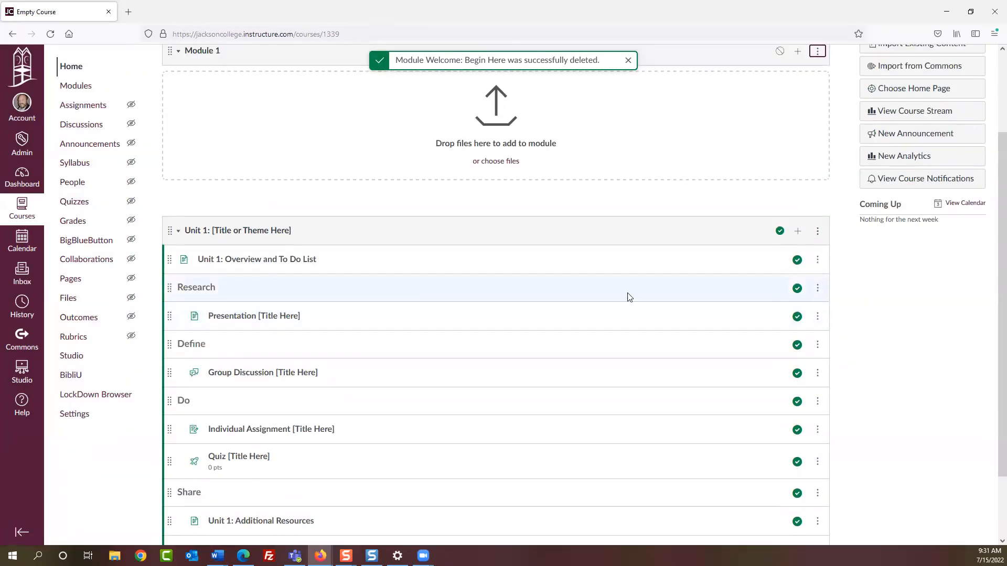
# - Open the Pages area and display the full list of the course's pages
pyautogui.scroll(3, 492, 240)
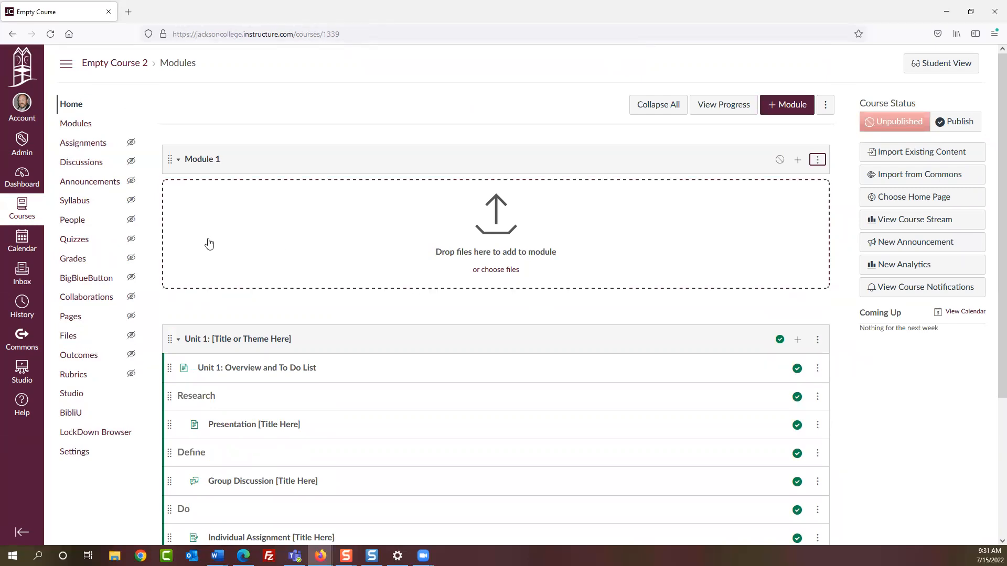
pyautogui.click(70, 316)
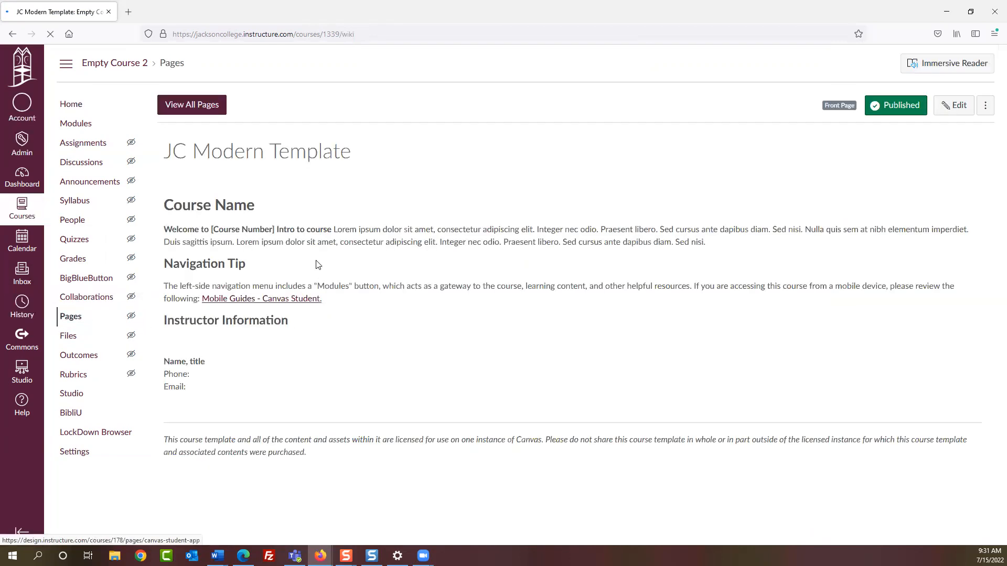
pyautogui.click(203, 111)
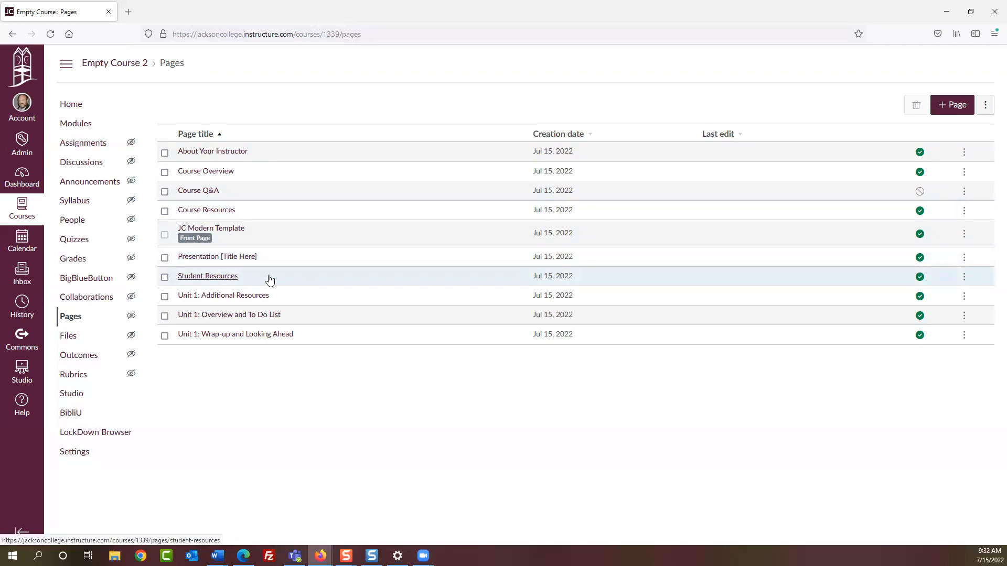
# - Go back to the Modules page and review Module 1 and the items in the Unit 1 module
pyautogui.click(84, 124)
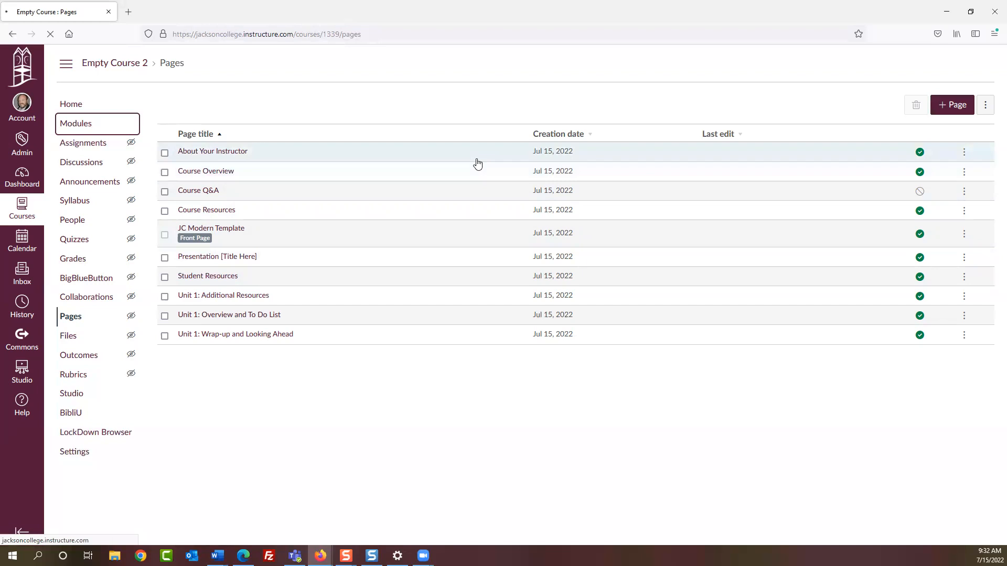
pyautogui.scroll(-2, 443, 160)
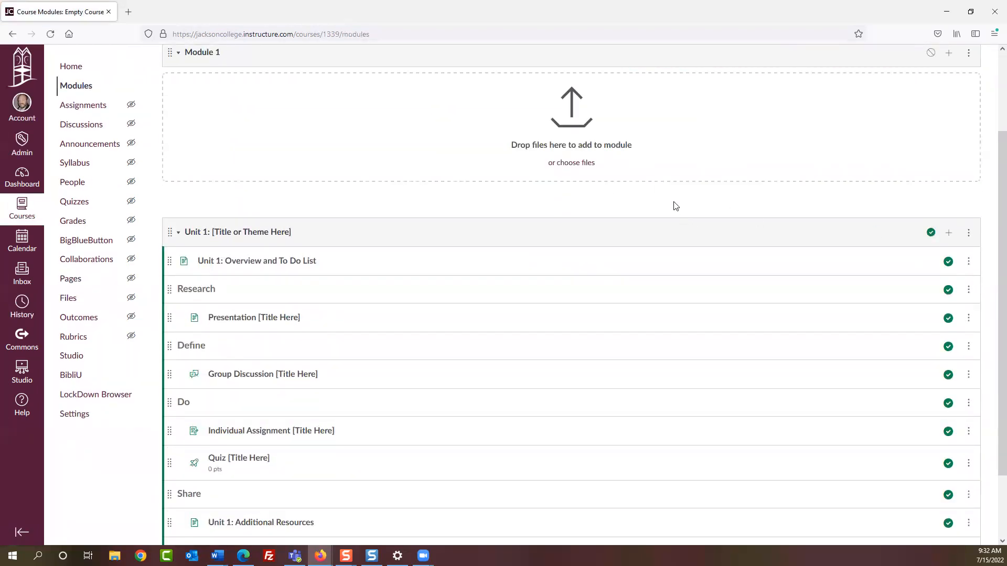
pyautogui.scroll(-2, 676, 207)
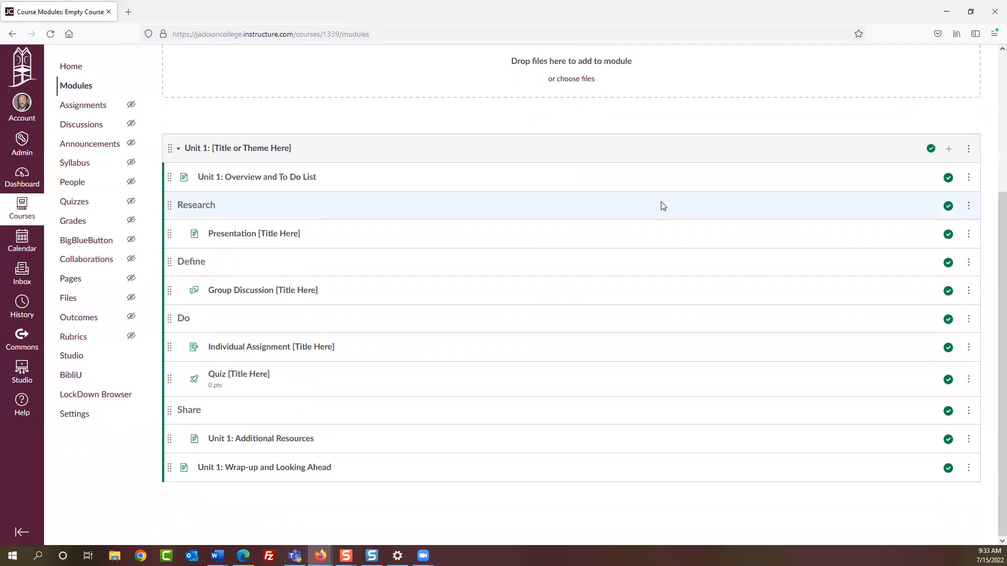
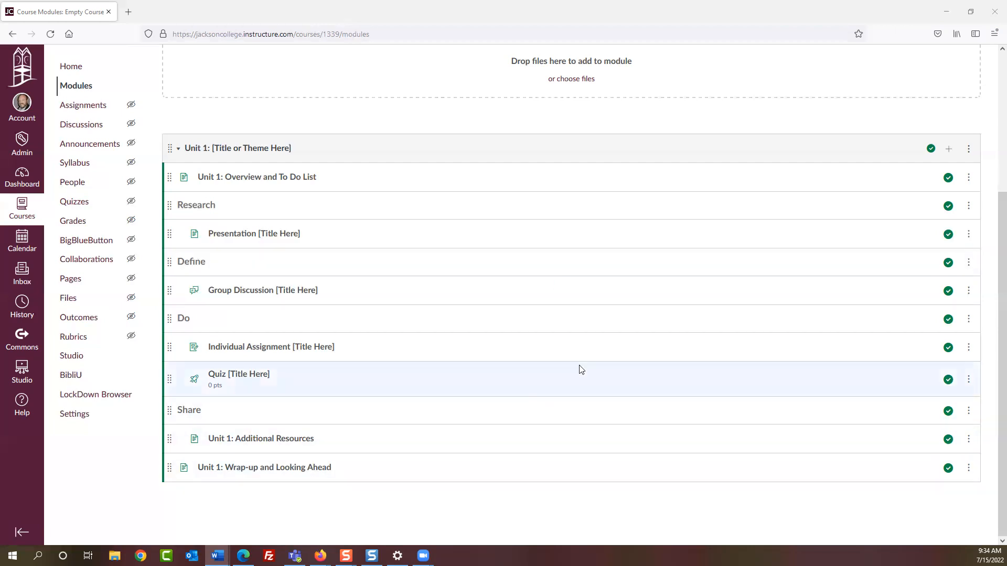
pyautogui.scroll(4, 609, 207)
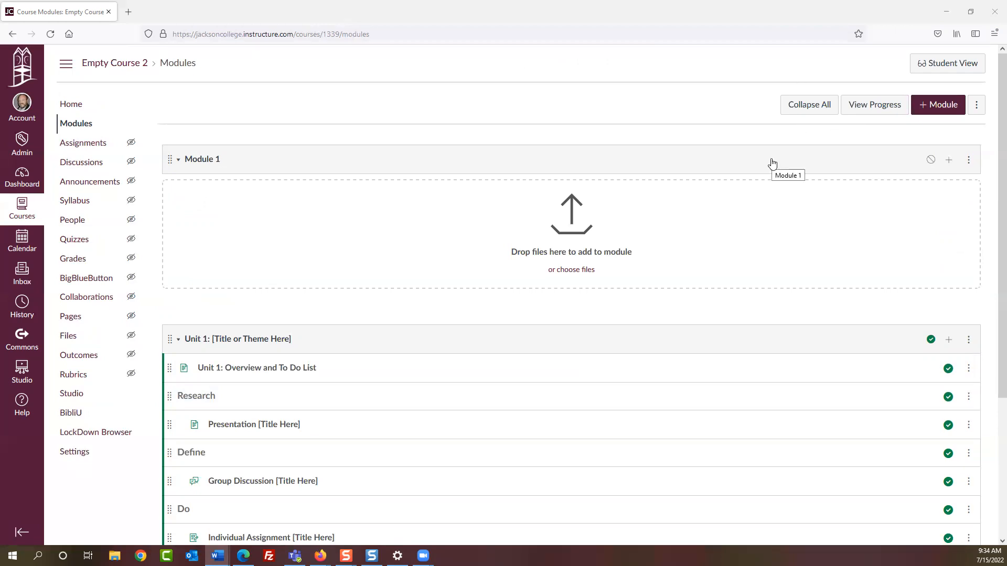
pyautogui.scroll(-2, 772, 164)
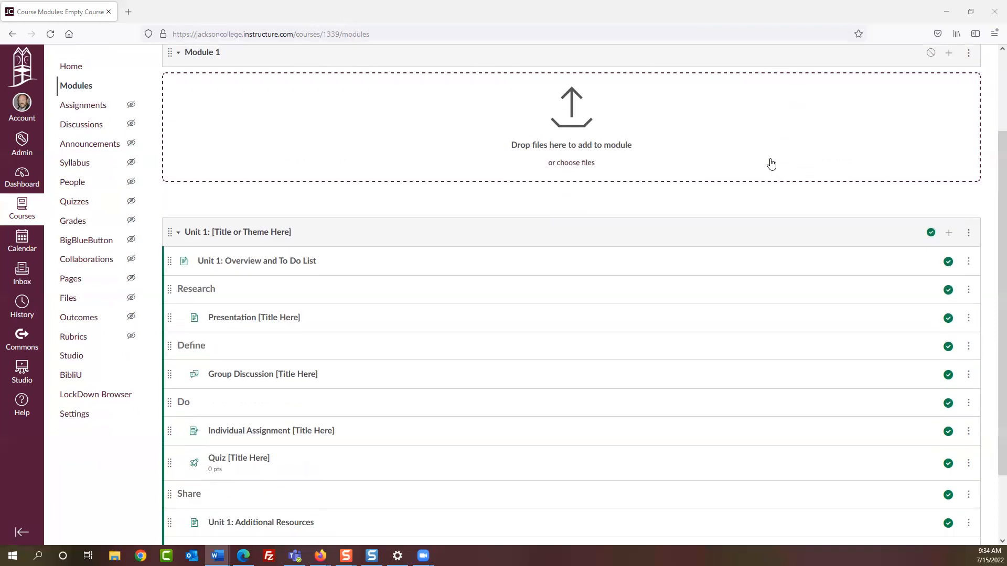
pyautogui.scroll(2, 771, 163)
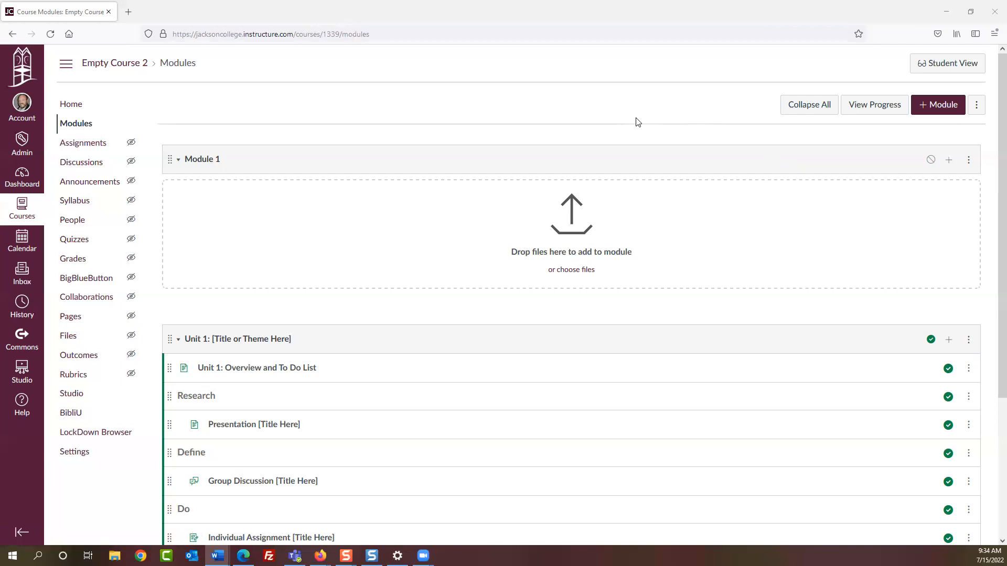
# - Preview the Modules page in Student View, try the BibliU link, and return to the course to leave the preview
pyautogui.click(957, 65)
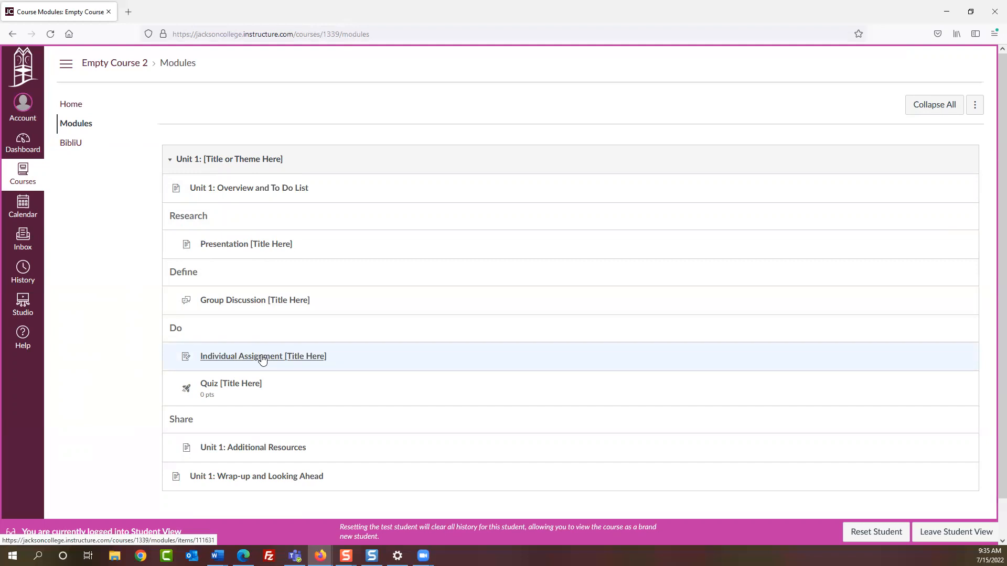
pyautogui.click(73, 150)
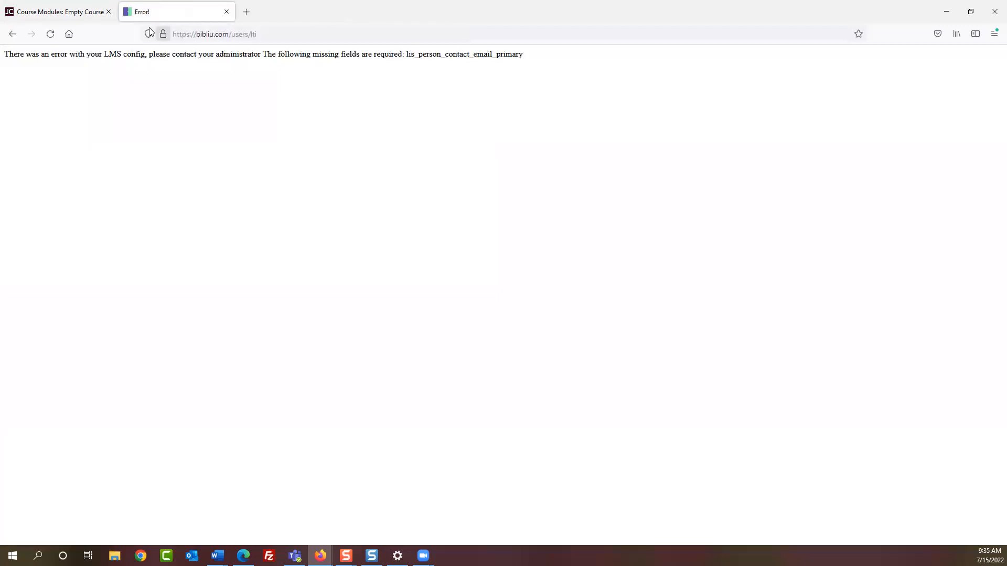
pyautogui.click(14, 42)
pyautogui.click(63, 12)
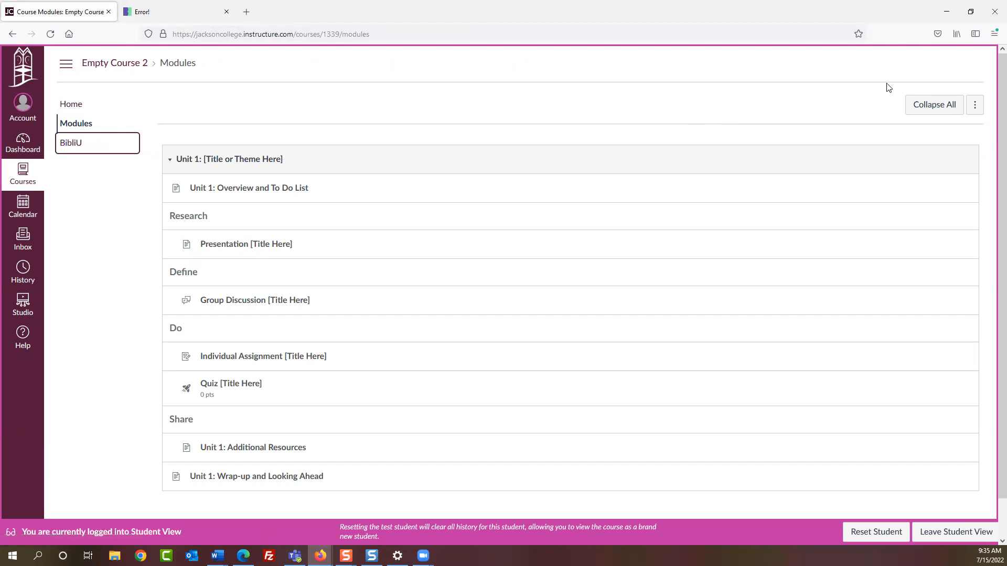
pyautogui.click(956, 533)
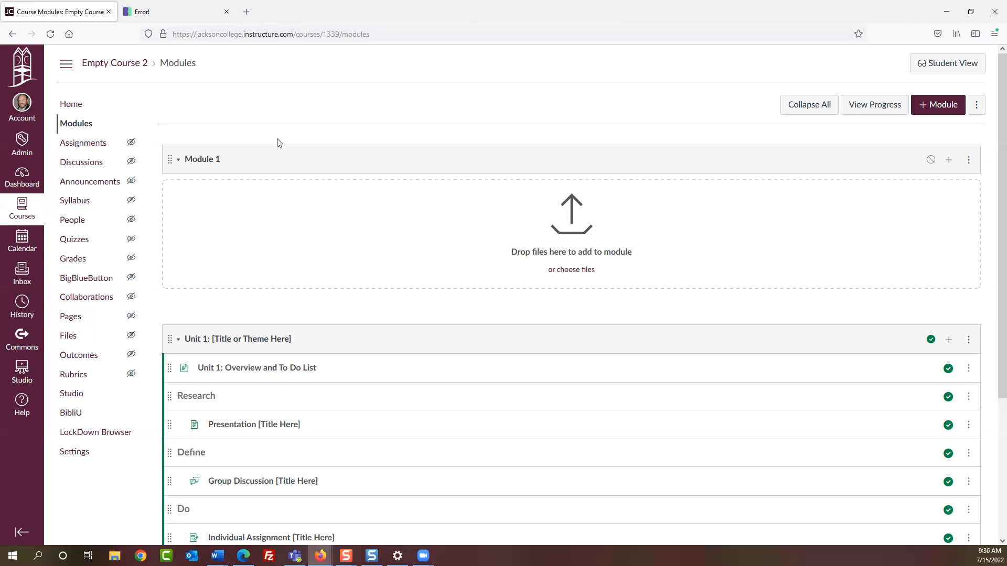
# - Toggle the Unit 1: [Title or Theme Here] module's published status and delete that module from the course
pyautogui.scroll(-2, 278, 142)
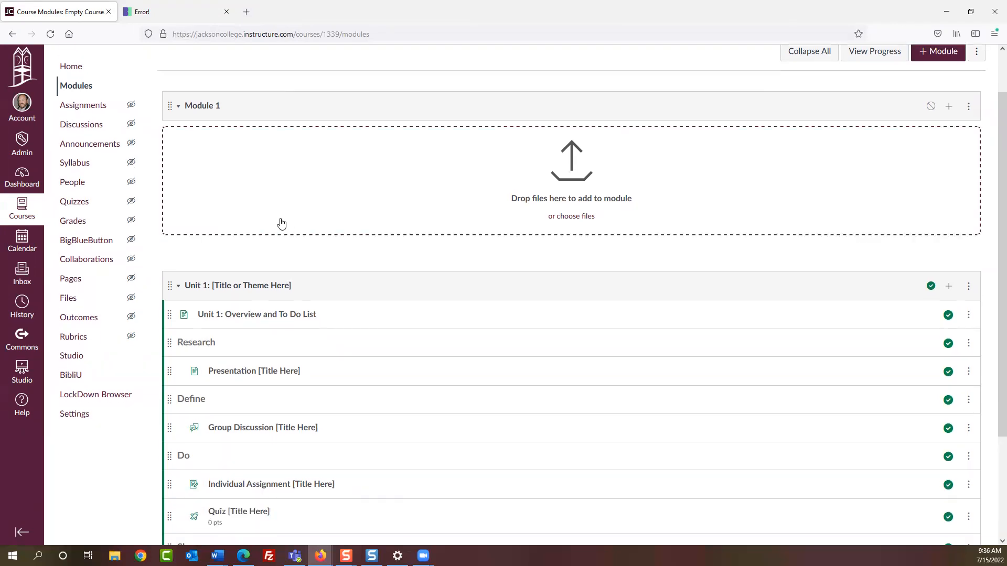
pyautogui.scroll(-2, 304, 223)
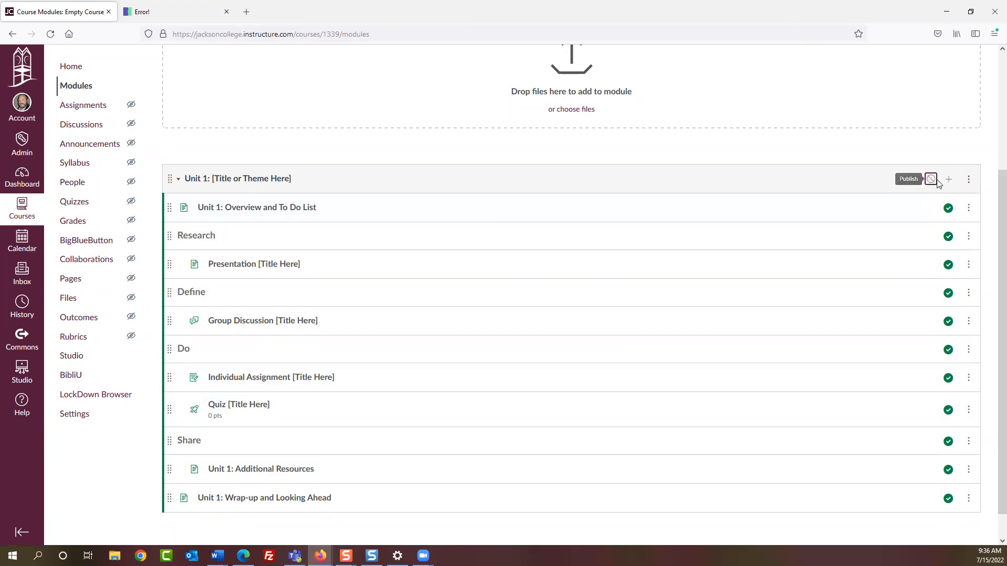
pyautogui.click(933, 182)
pyautogui.click(929, 181)
pyautogui.click(968, 179)
pyautogui.click(941, 260)
pyautogui.click(549, 313)
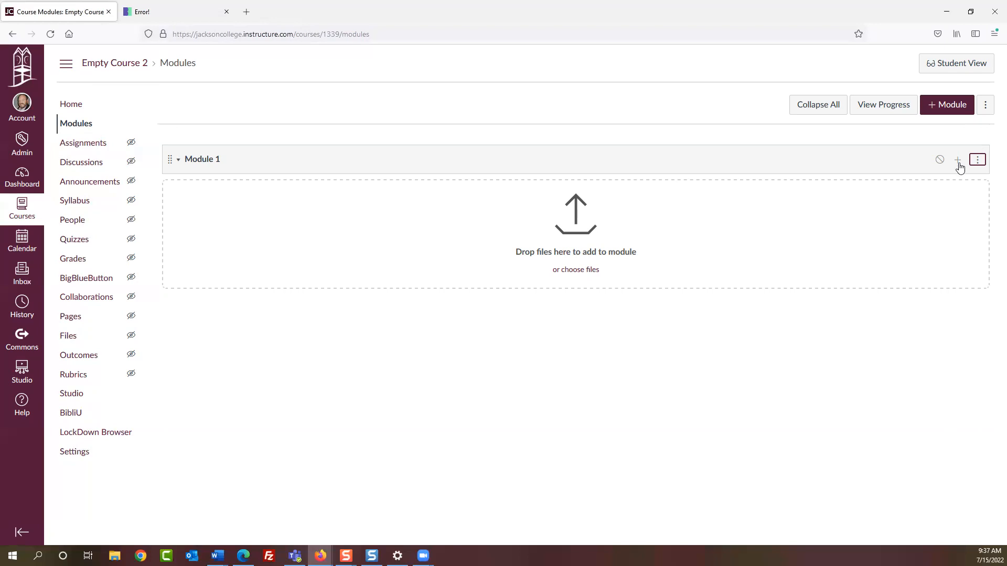
# - Try publishing Module 1 and return it to unpublished
pyautogui.click(940, 161)
pyautogui.click(939, 162)
pyautogui.click(939, 162)
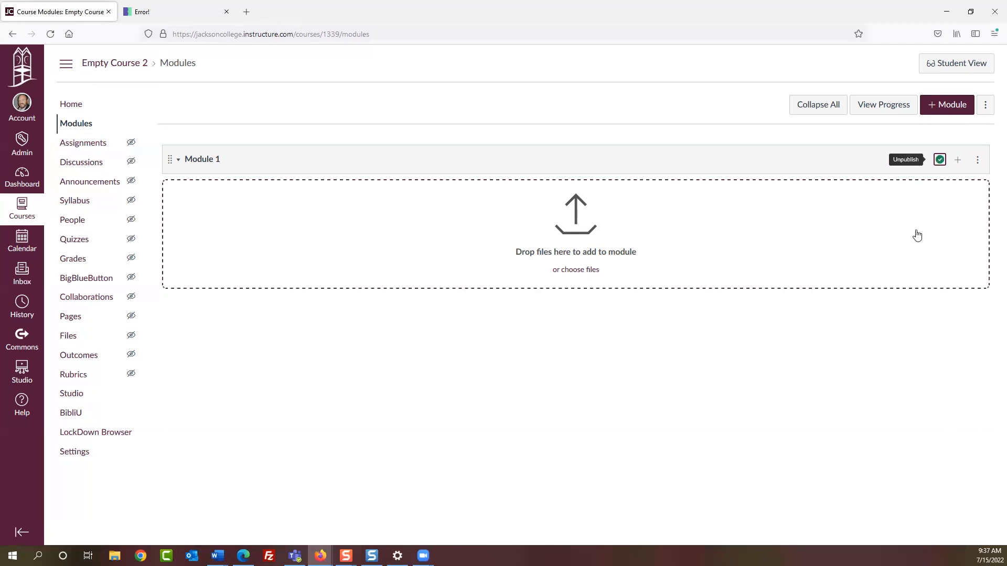
pyautogui.click(939, 160)
# - Add a newly created assignment named "Assignment 1" to Module 1 without indentation
pyautogui.click(959, 162)
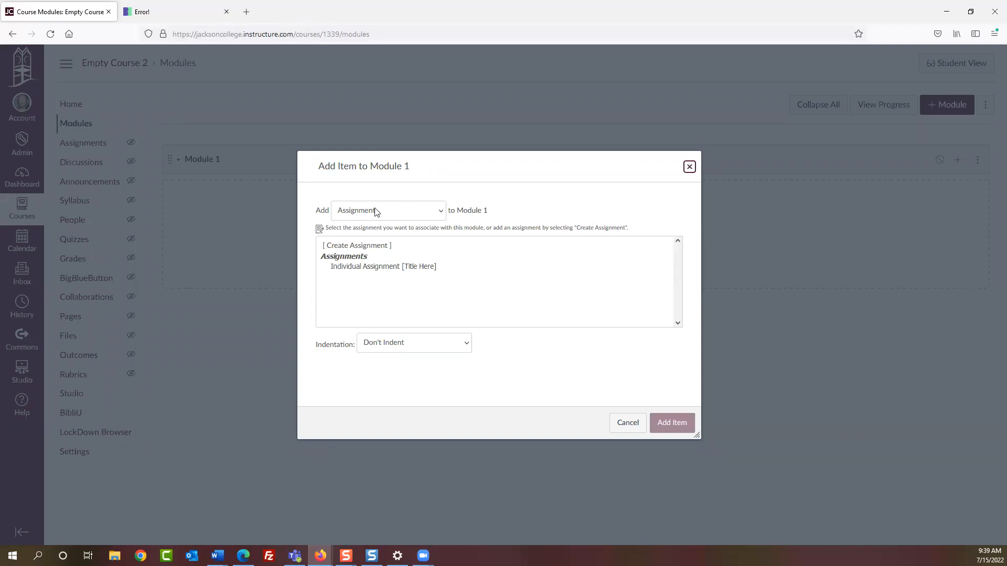
pyautogui.click(443, 210)
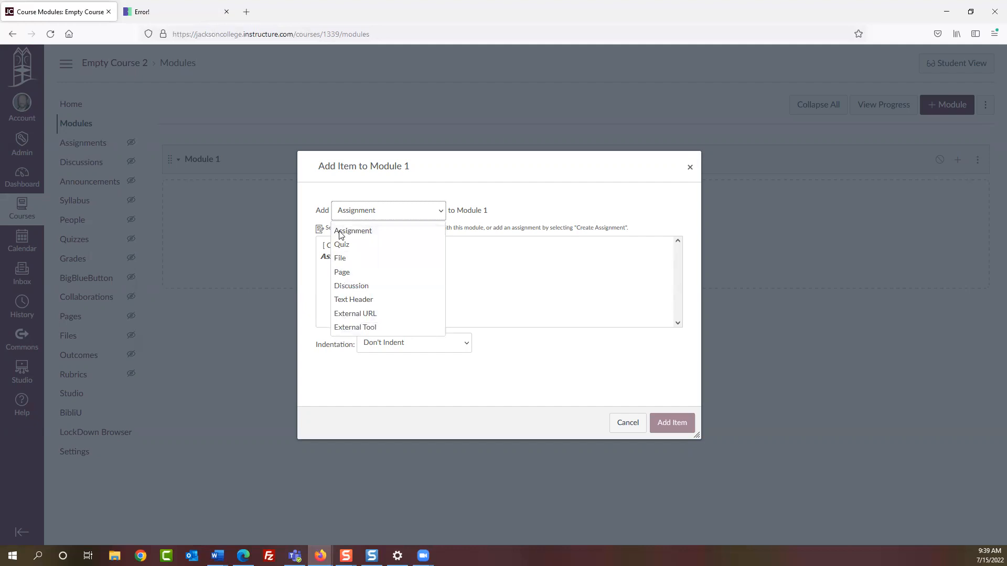
pyautogui.click(358, 234)
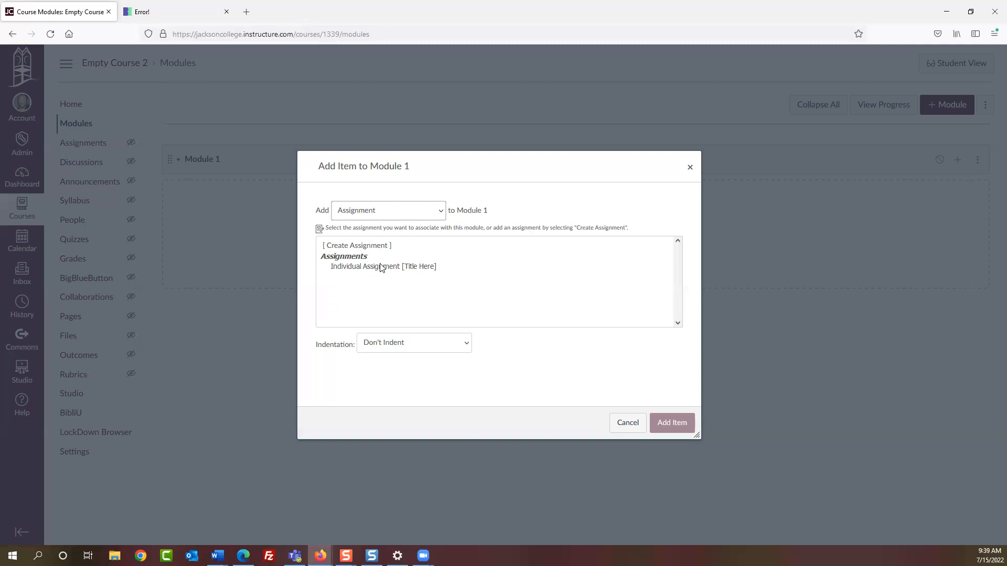
pyautogui.click(360, 246)
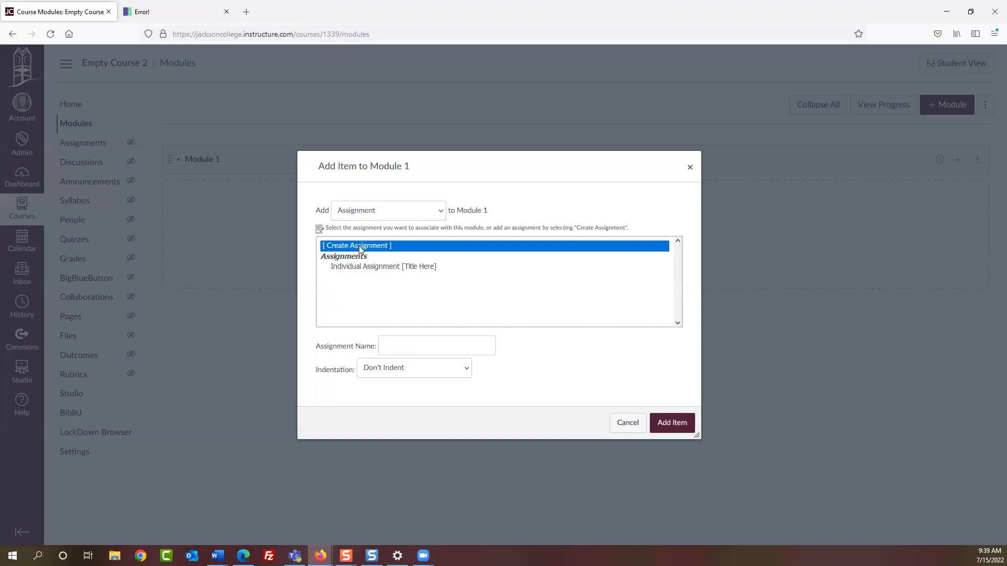
pyautogui.click(399, 340)
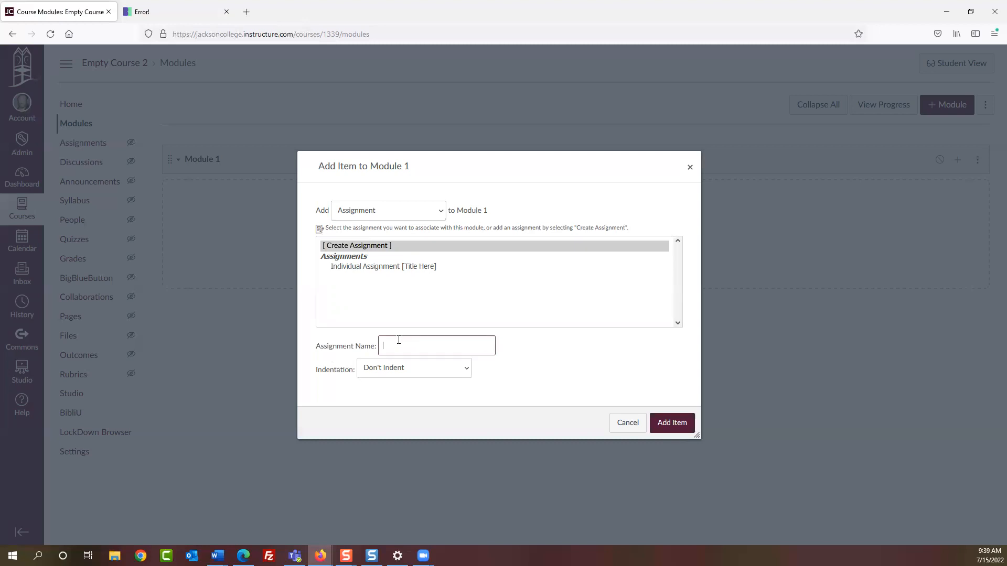
pyautogui.write('Assignment 1')
pyautogui.click(675, 426)
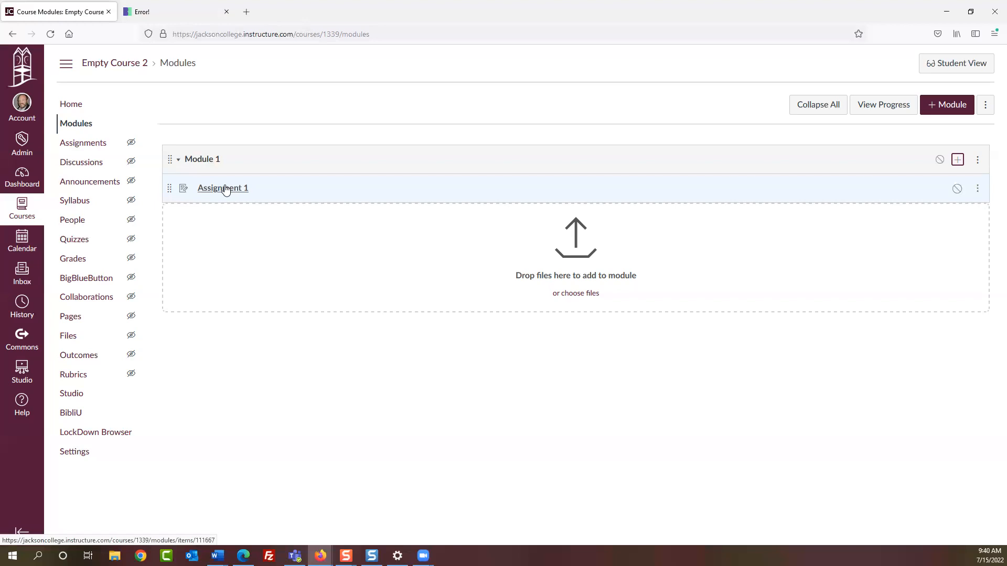
# - Open Assignment 1 for editing and set its points to 10
pyautogui.click(225, 189)
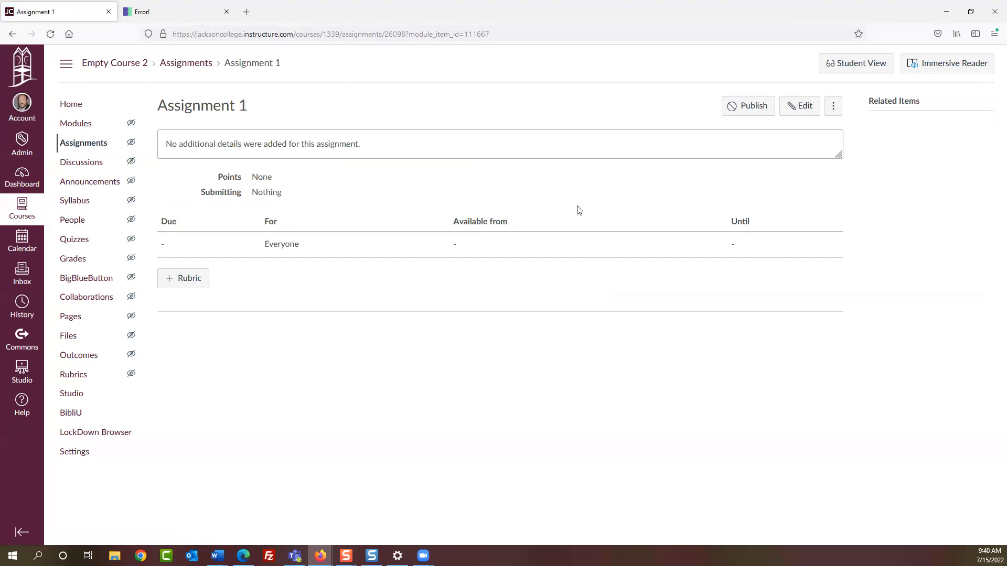
pyautogui.click(805, 112)
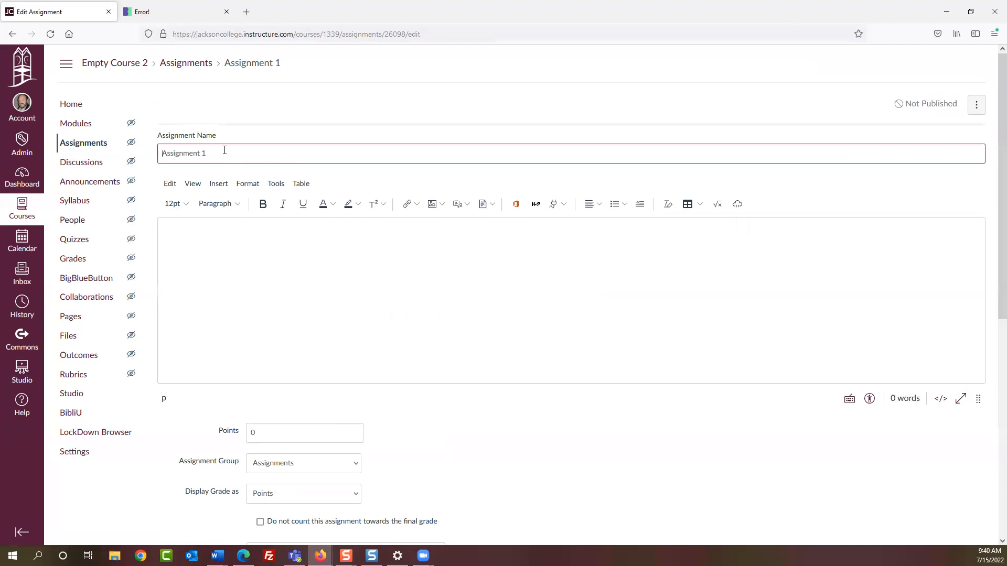
pyautogui.moveTo(225, 152); pyautogui.dragTo(156, 154)
pyautogui.scroll(-1, 271, 190)
pyautogui.click(241, 182)
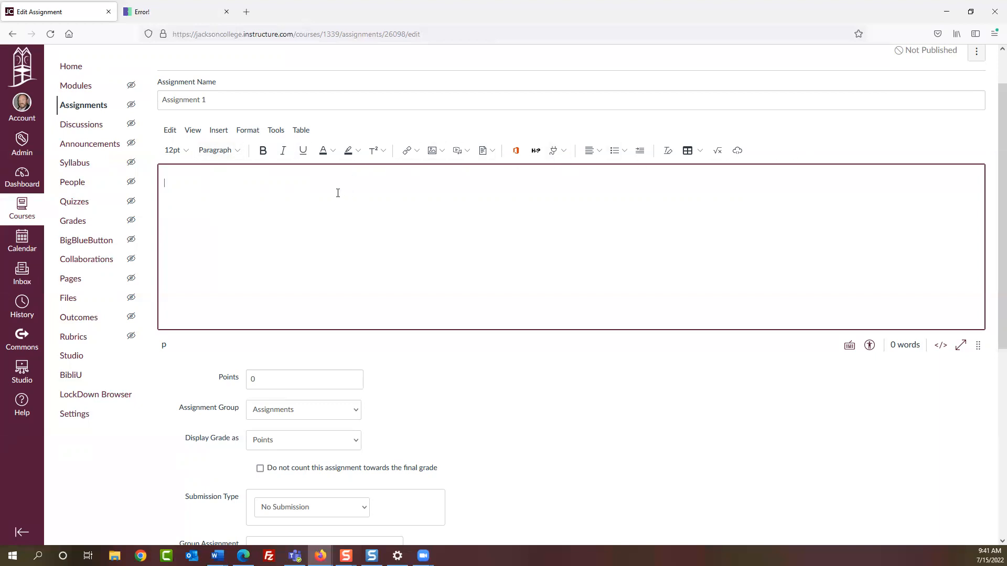
pyautogui.scroll(-3, 415, 204)
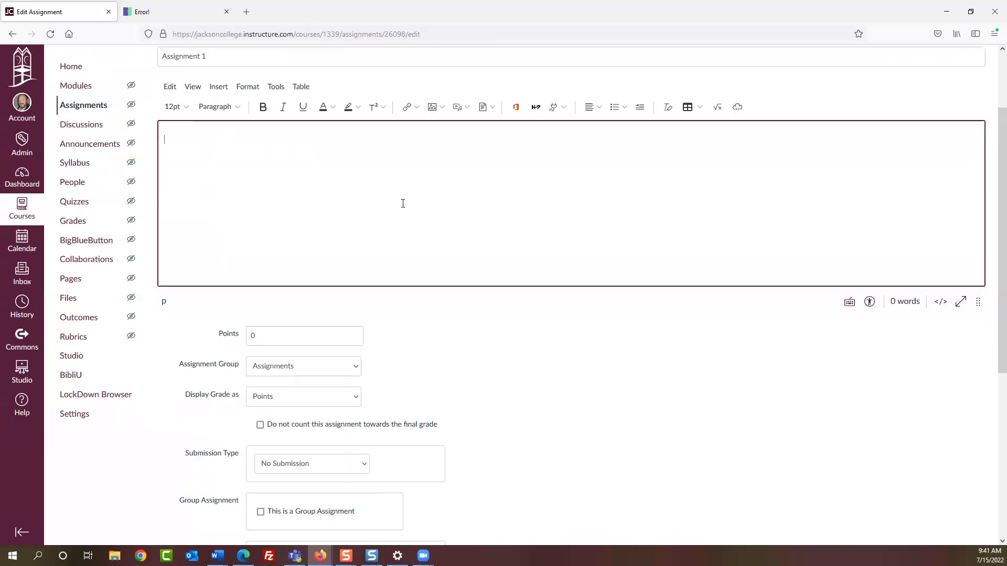
pyautogui.click(247, 219)
pyautogui.write('1')
pyautogui.click(450, 250)
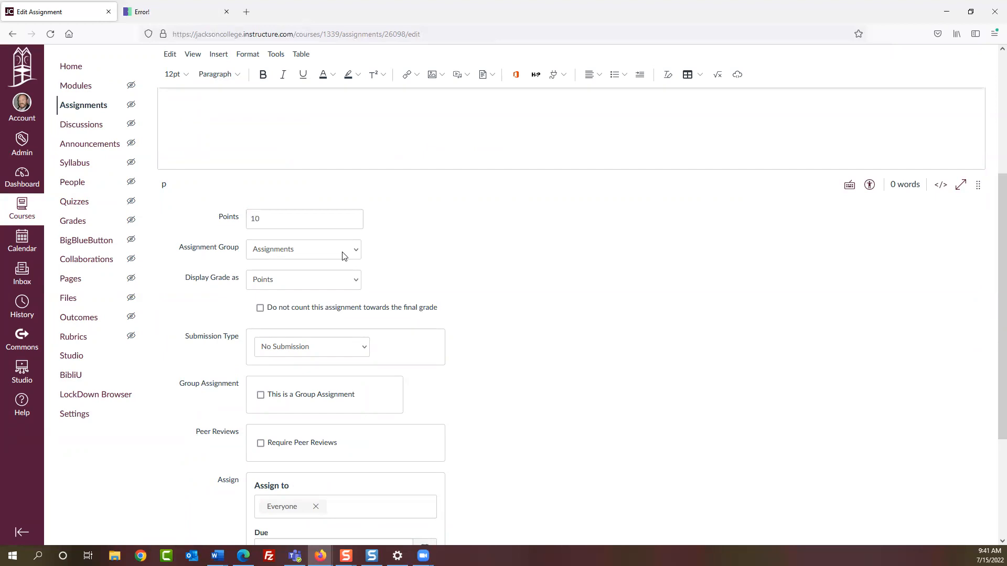
# - Check the assignment group and grade display options, keeping Assignments and Points
pyautogui.click(344, 256)
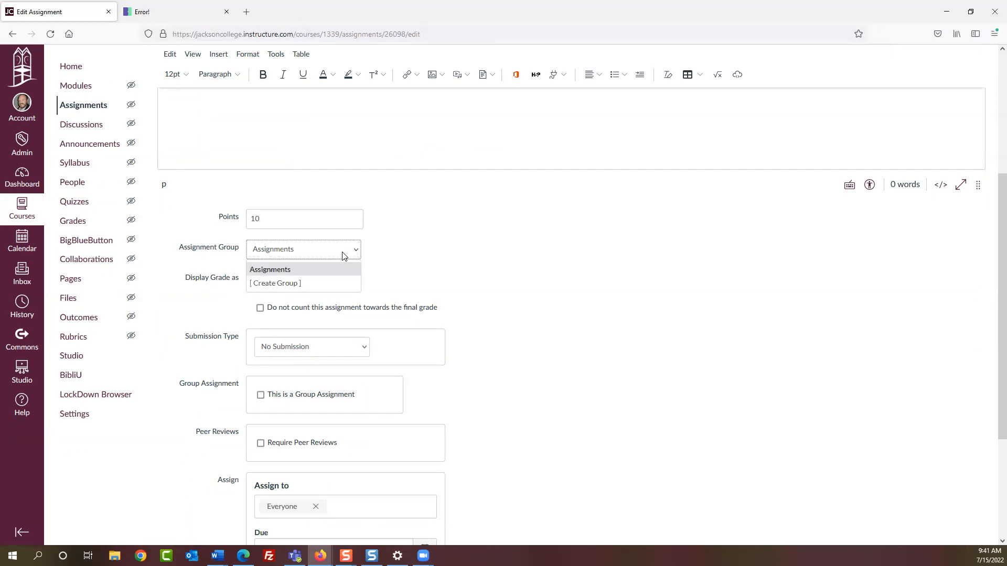
pyautogui.click(267, 269)
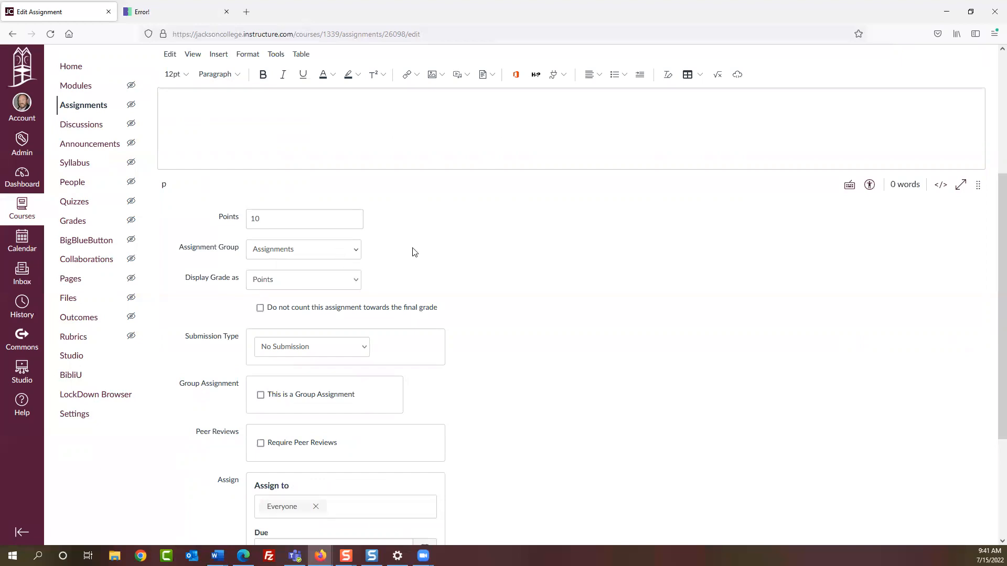
pyautogui.click(355, 283)
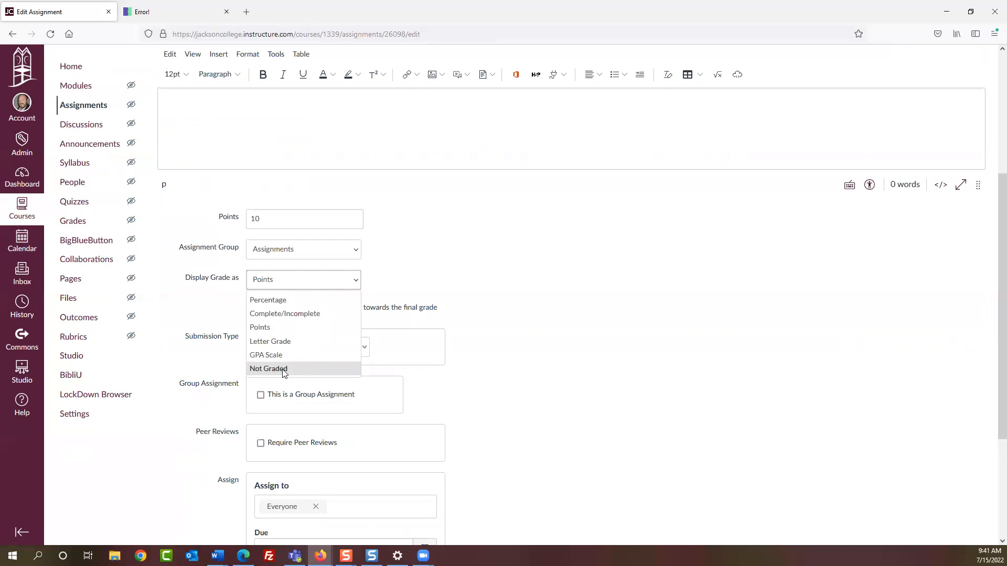
pyautogui.click(277, 282)
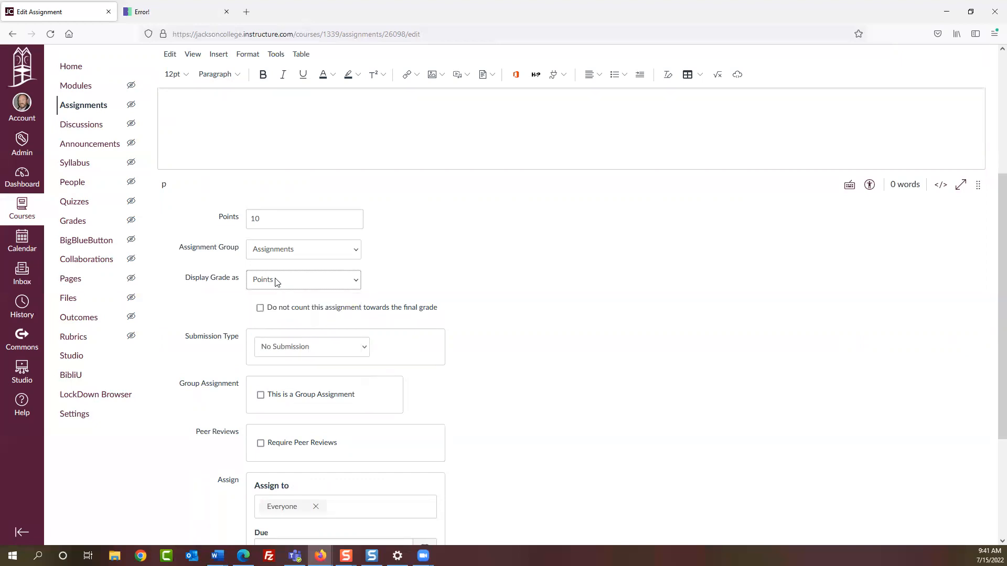
# - Set the assignment's submission type to Online
pyautogui.scroll(-2, 446, 265)
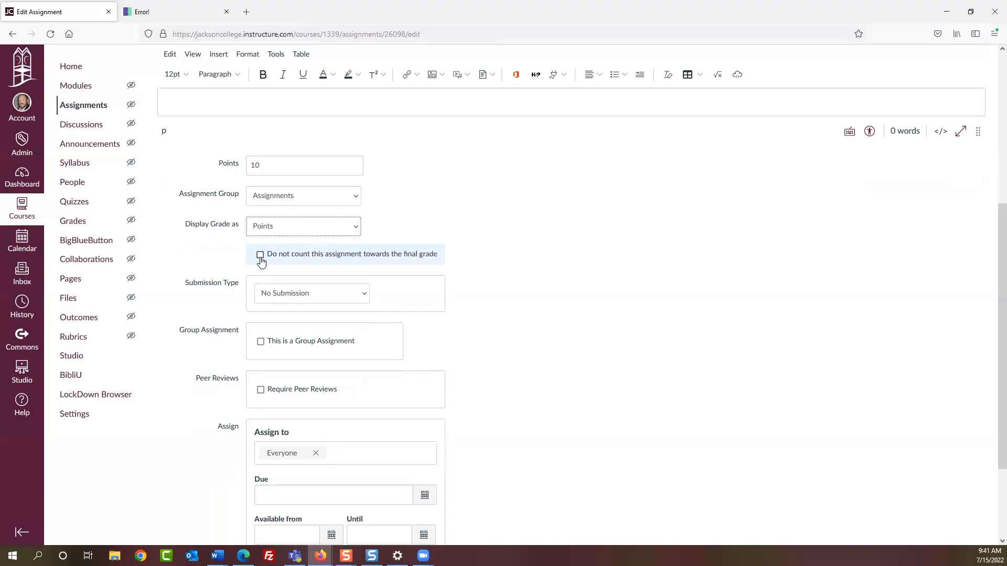
pyautogui.scroll(-2, 261, 262)
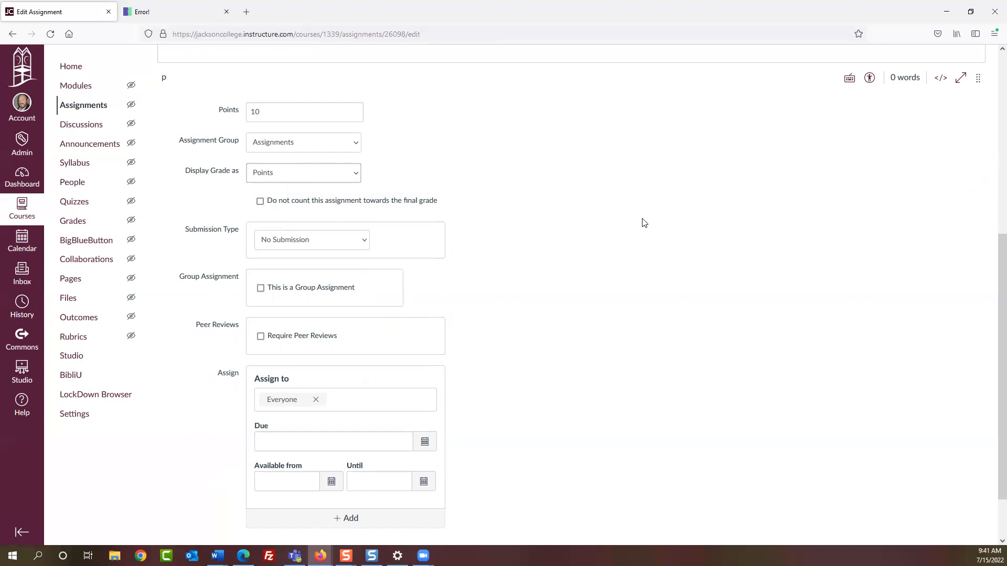
pyautogui.scroll(-2, 603, 215)
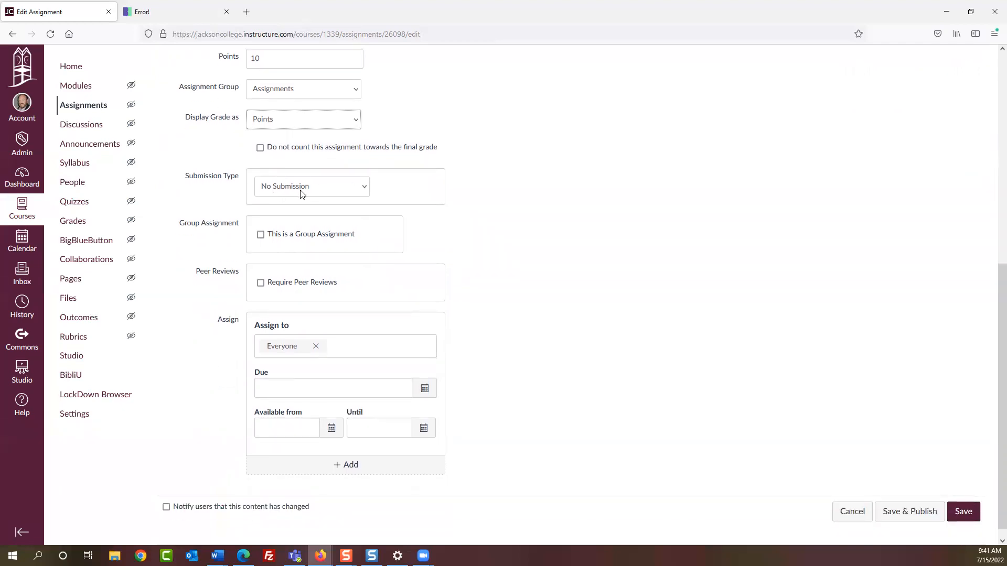
pyautogui.click(365, 190)
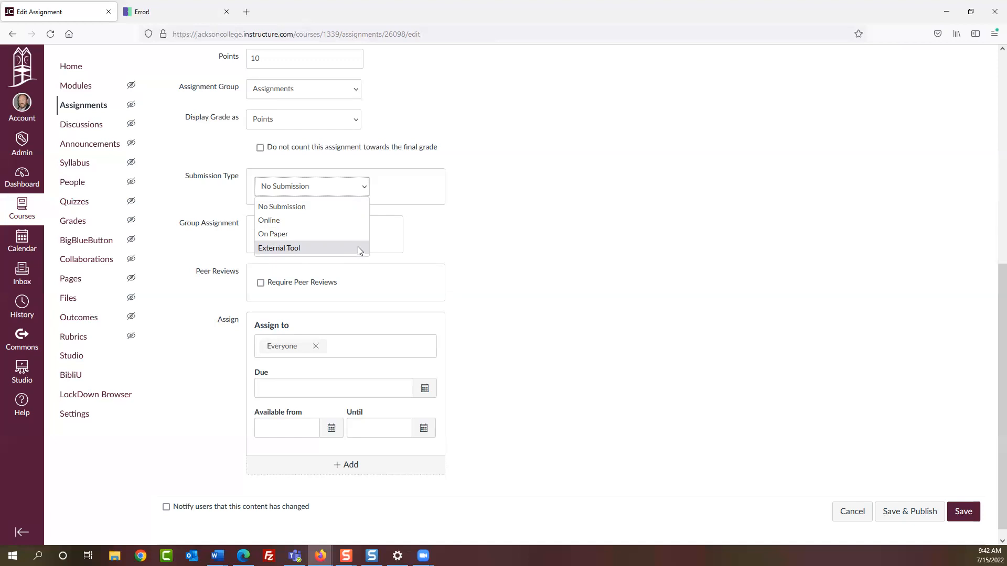
pyautogui.click(278, 222)
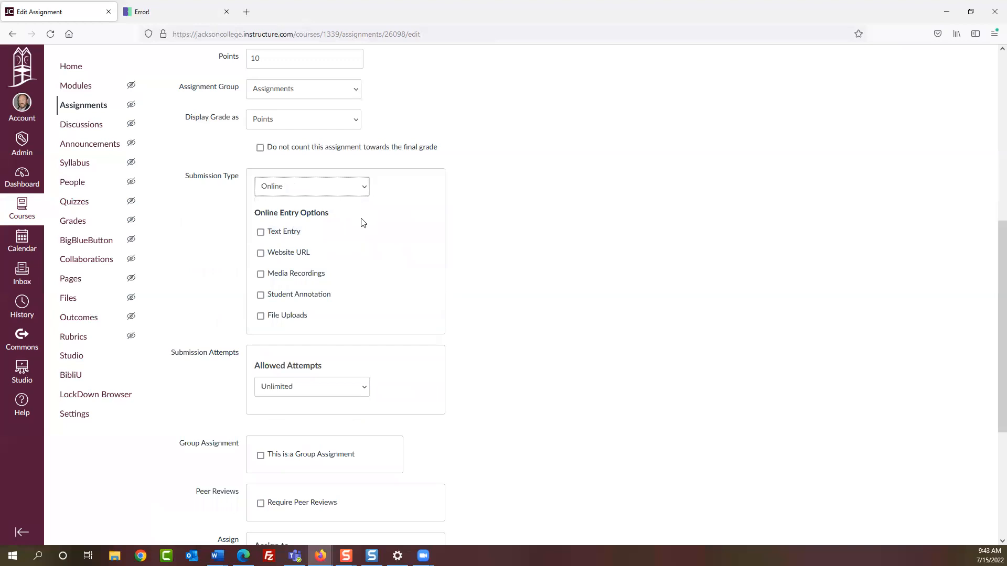
# - Try the Text Entry, Website URL, Media Recordings and Student Annotation entry options, clearing each one again
pyautogui.click(260, 232)
pyautogui.click(261, 232)
pyautogui.click(260, 253)
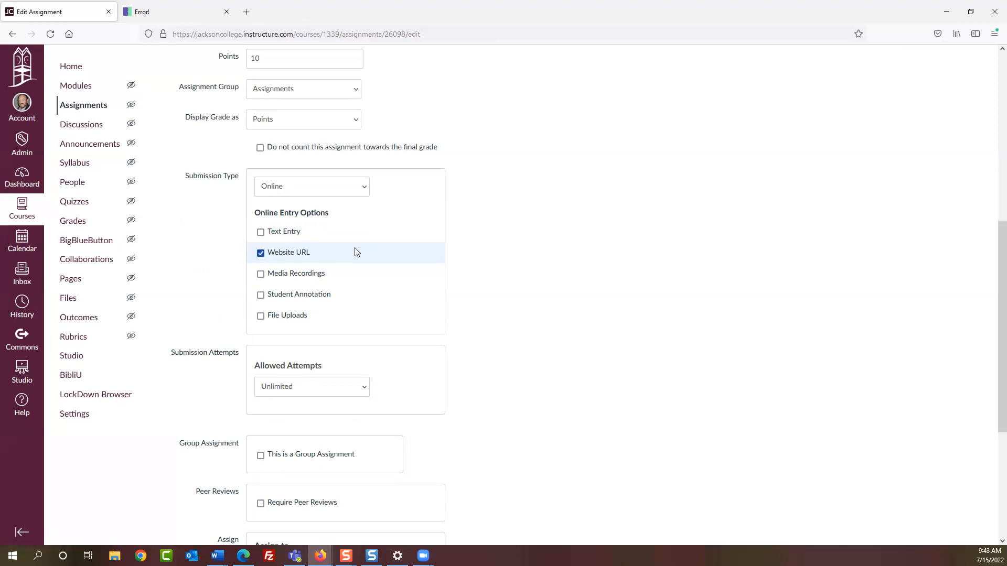
pyautogui.click(260, 254)
pyautogui.click(261, 275)
pyautogui.click(261, 274)
pyautogui.click(260, 295)
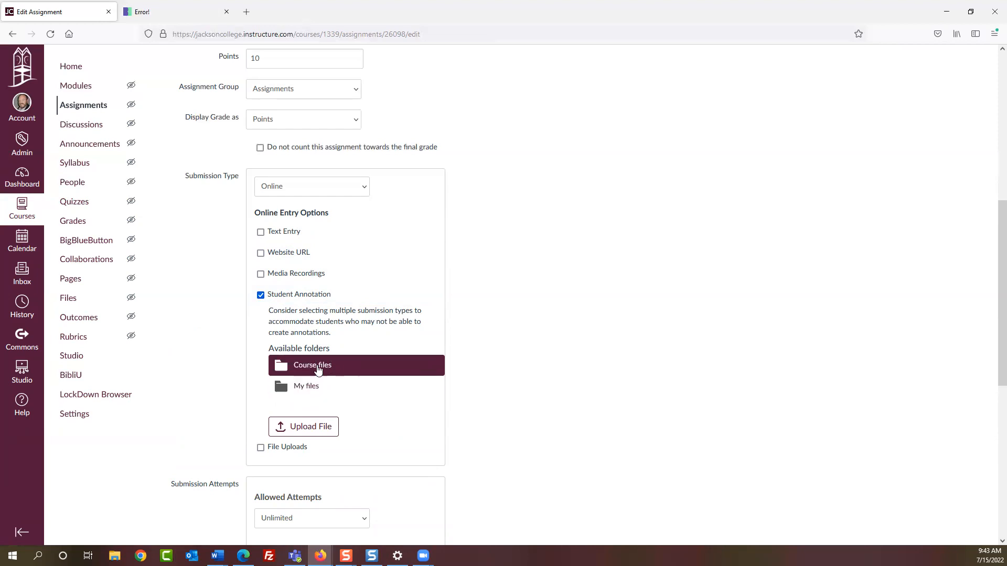
pyautogui.click(261, 295)
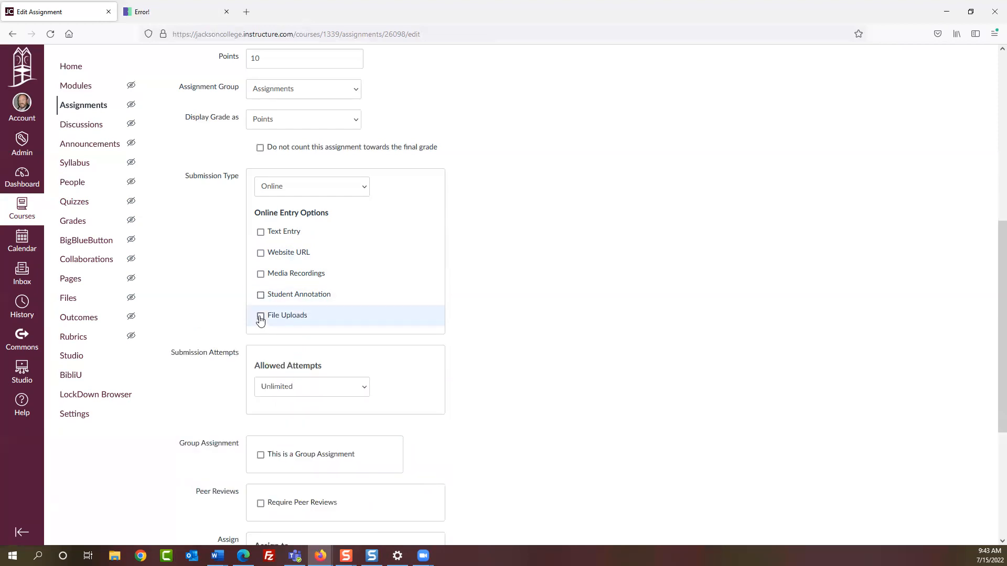
# - Allow file uploads and restrict the accepted file types to .doc, .docx, .pdf, .rtf
pyautogui.click(261, 318)
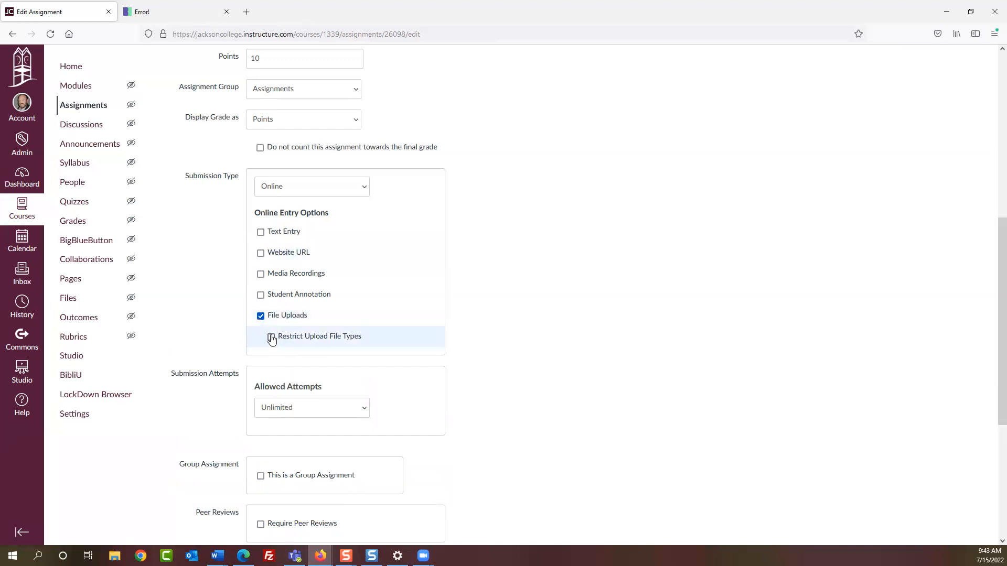
pyautogui.click(272, 338)
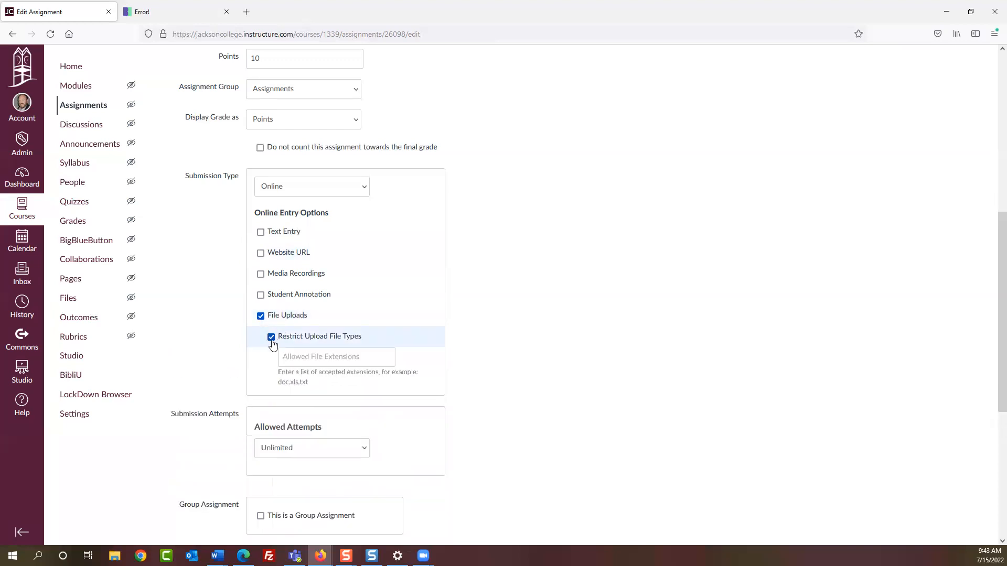
pyautogui.click(301, 358)
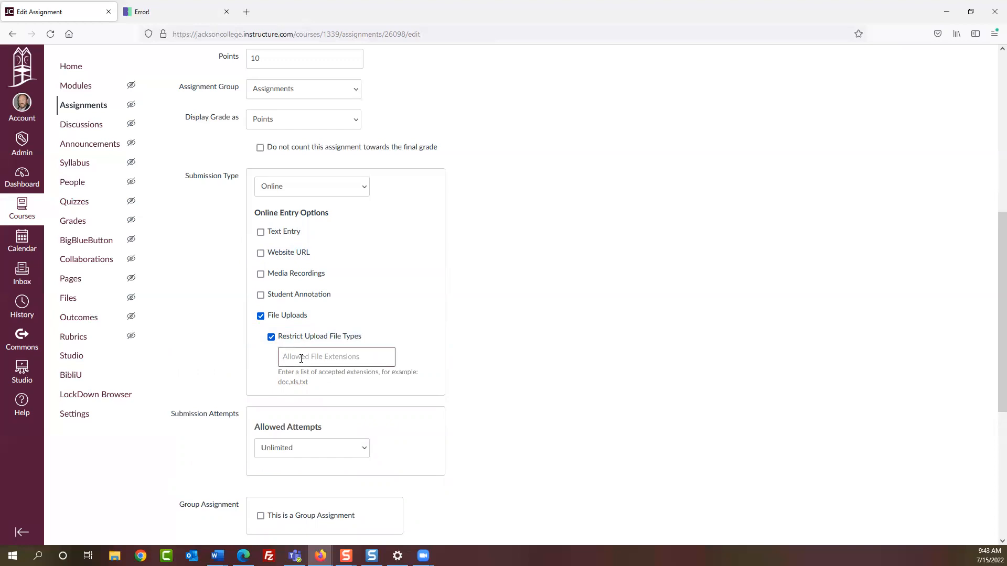
pyautogui.write('.doc, .docx, .pdf, .rtf')
# - Set the assignment's allowed attempts to Limited with 1 attempt
pyautogui.scroll(-2, 373, 376)
pyautogui.scroll(-2, 308, 330)
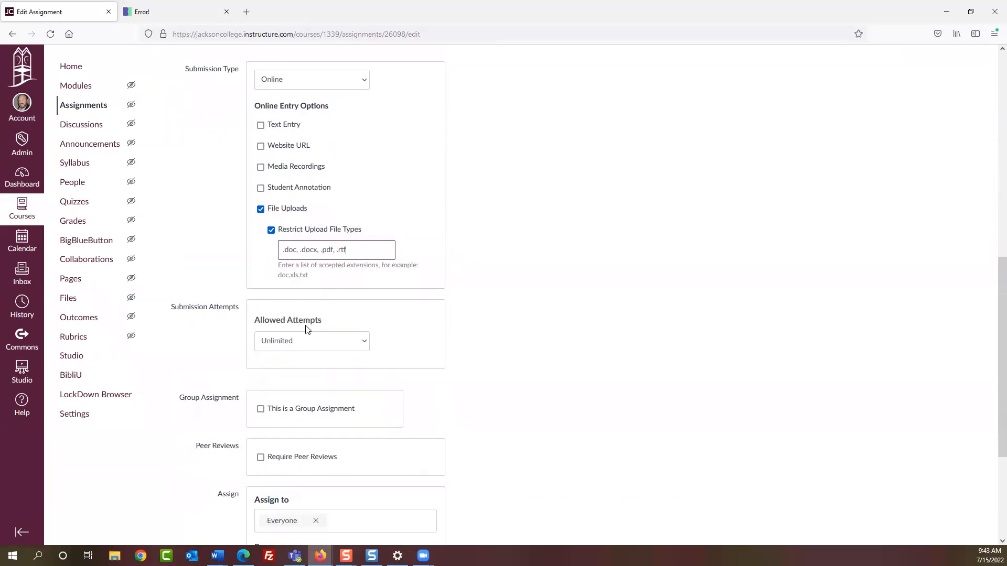
pyautogui.click(307, 346)
pyautogui.click(288, 364)
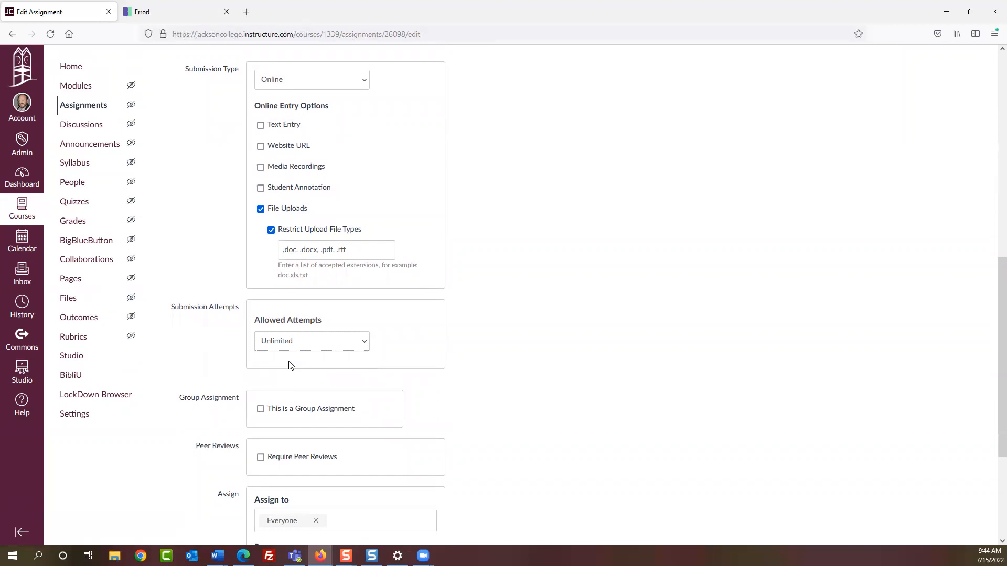
pyautogui.click(308, 344)
pyautogui.click(275, 375)
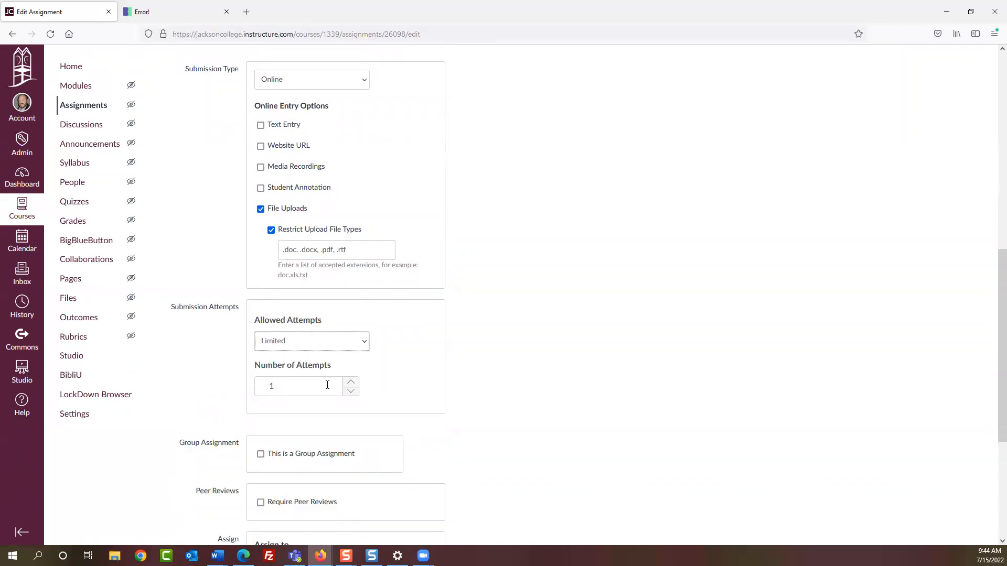
pyautogui.click(350, 382)
pyautogui.click(350, 383)
pyautogui.click(350, 382)
pyautogui.click(351, 392)
pyautogui.click(351, 392)
pyautogui.click(351, 392)
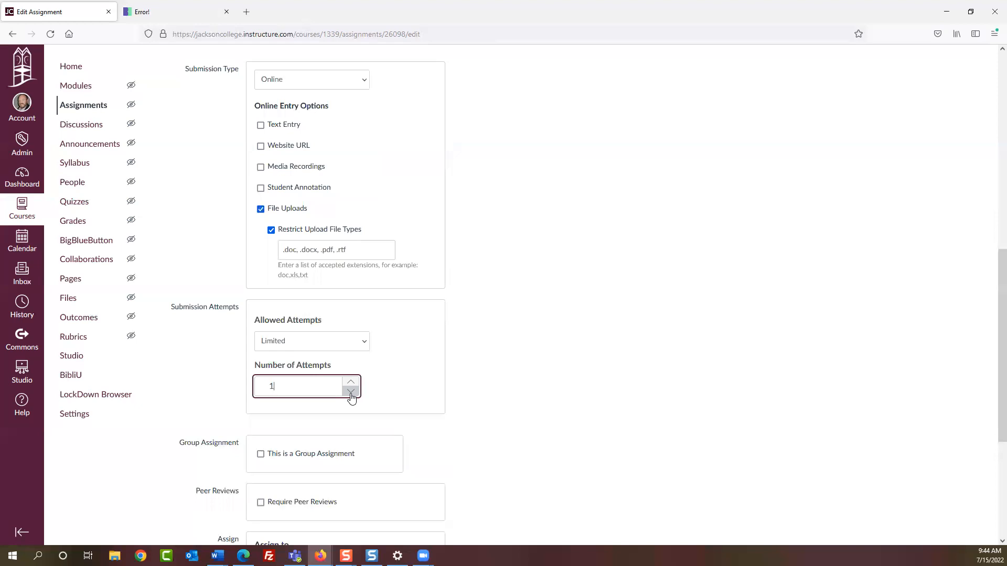
# - Set the assignment's allowed attempts to Unlimited
pyautogui.click(368, 343)
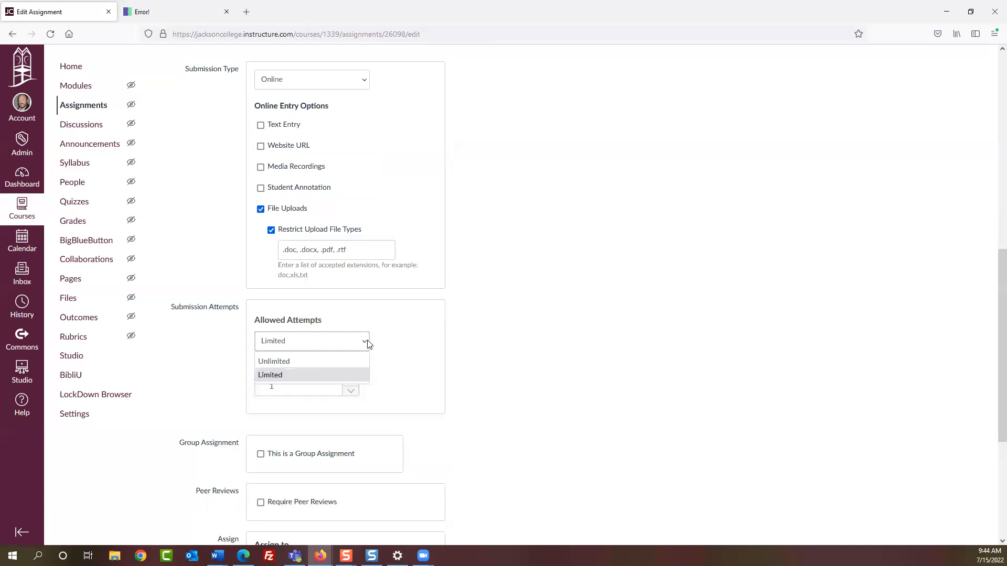
pyautogui.click(306, 362)
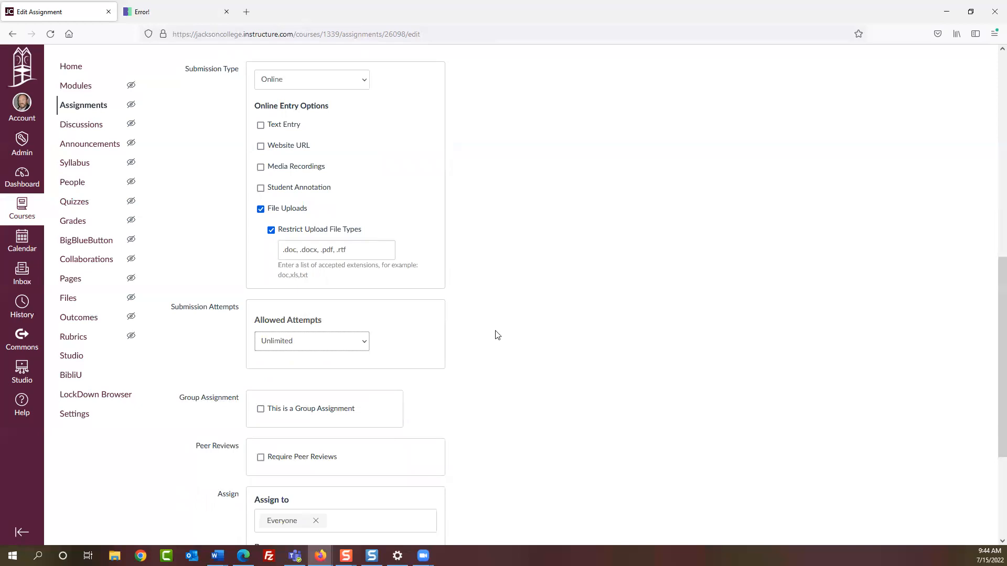
# - Try the Group Assignment and Require Peer Reviews options, cancelling the group set creation and clearing both options again
pyautogui.scroll(-4, 292, 347)
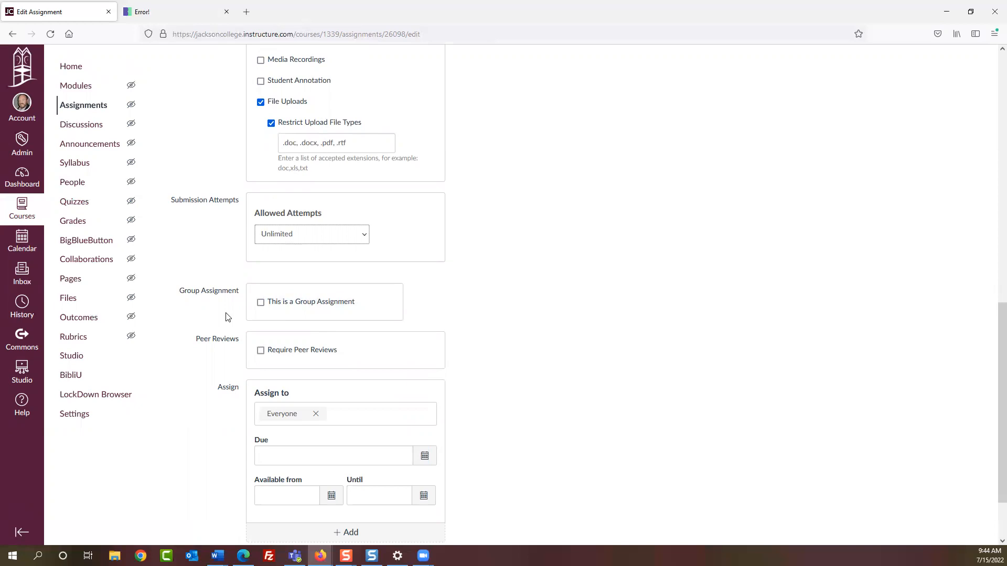
pyautogui.click(261, 303)
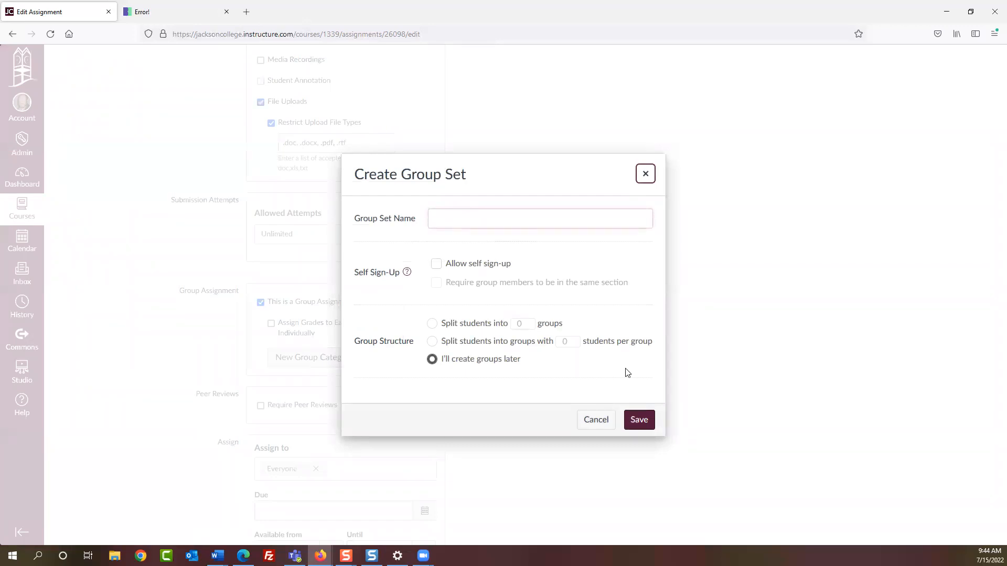
pyautogui.click(602, 423)
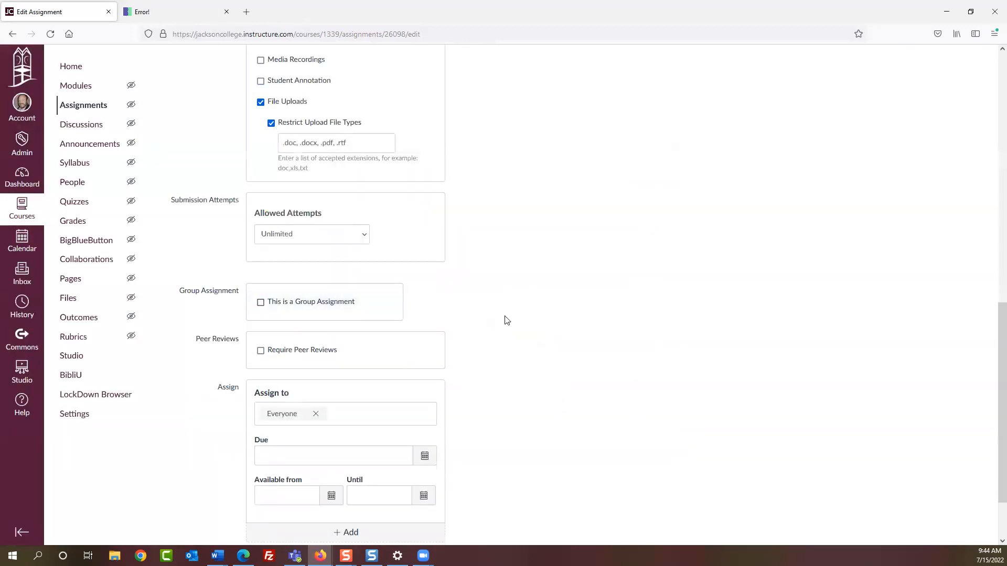
pyautogui.click(261, 351)
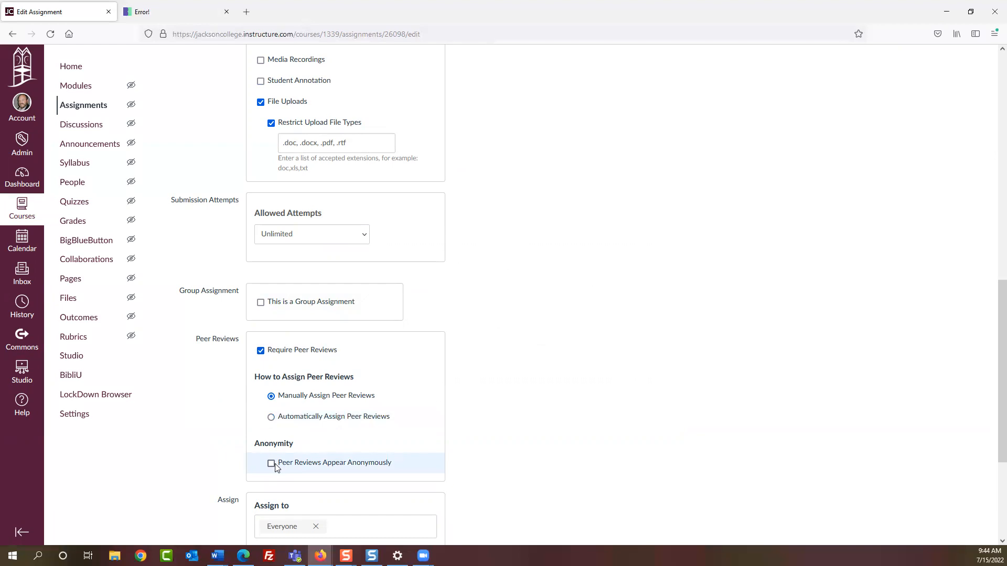
pyautogui.click(261, 352)
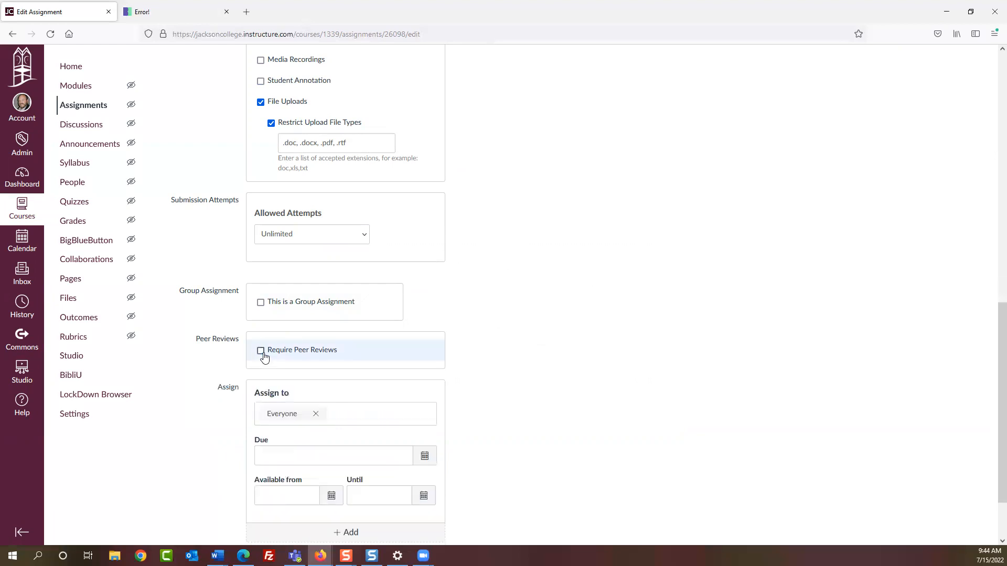
# - Enter "Instructions" as the description of Assignment 1 and save the assignment without publishing it
pyautogui.scroll(-3, 522, 312)
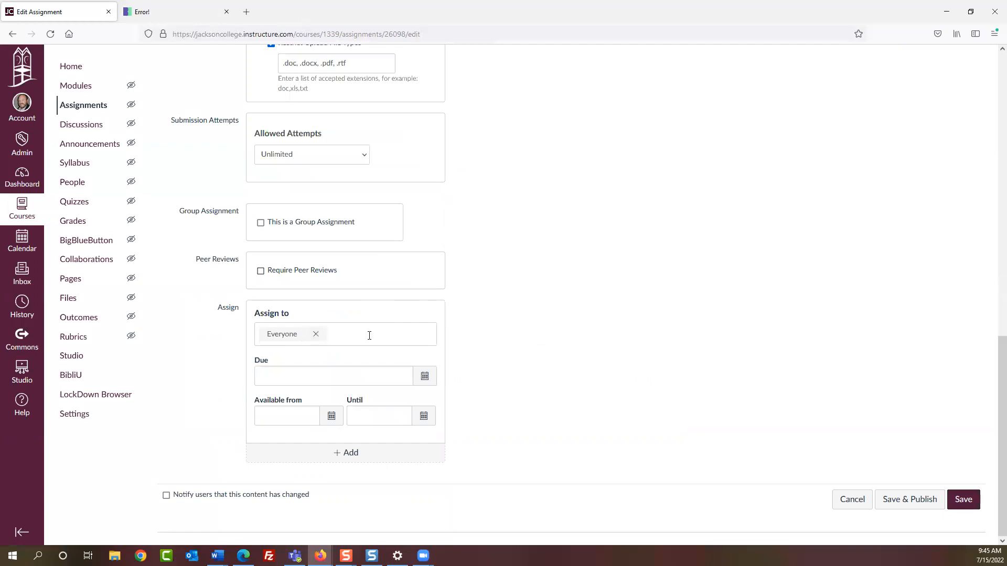
pyautogui.click(283, 375)
pyautogui.scroll(2, 563, 251)
pyautogui.scroll(10, 563, 250)
pyautogui.scroll(-12, 563, 251)
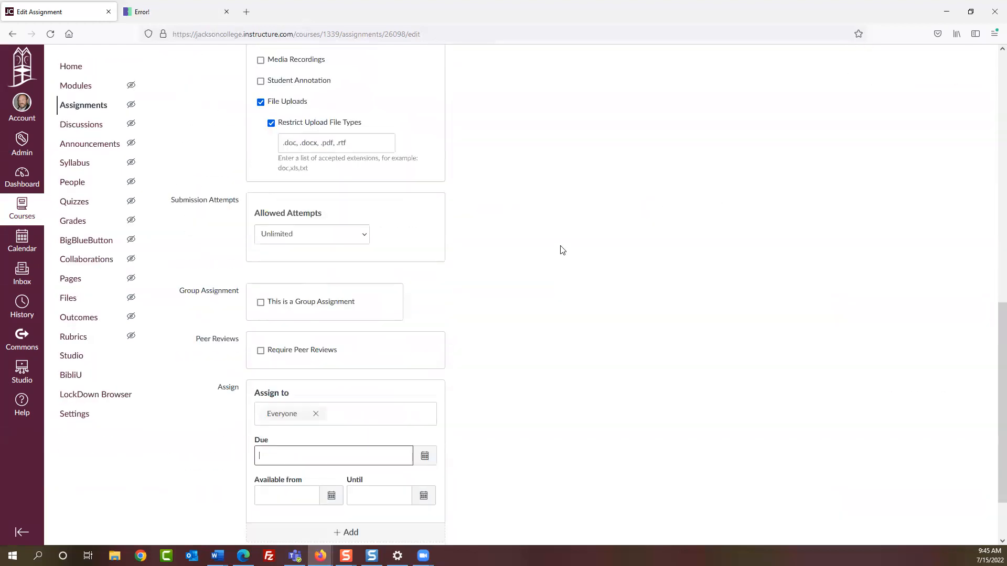
pyautogui.scroll(12, 562, 253)
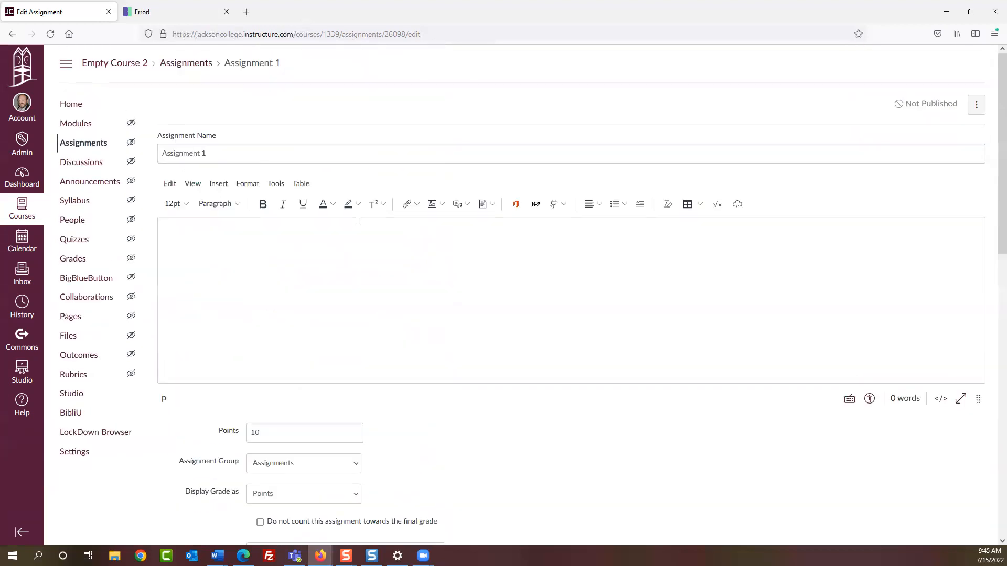
pyautogui.click(250, 269)
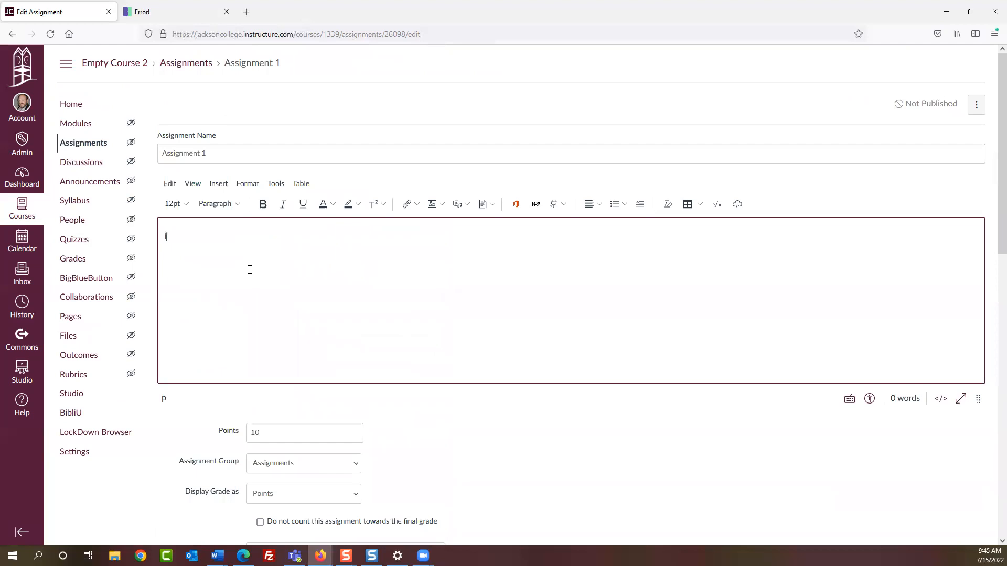
pyautogui.write('Instructions')
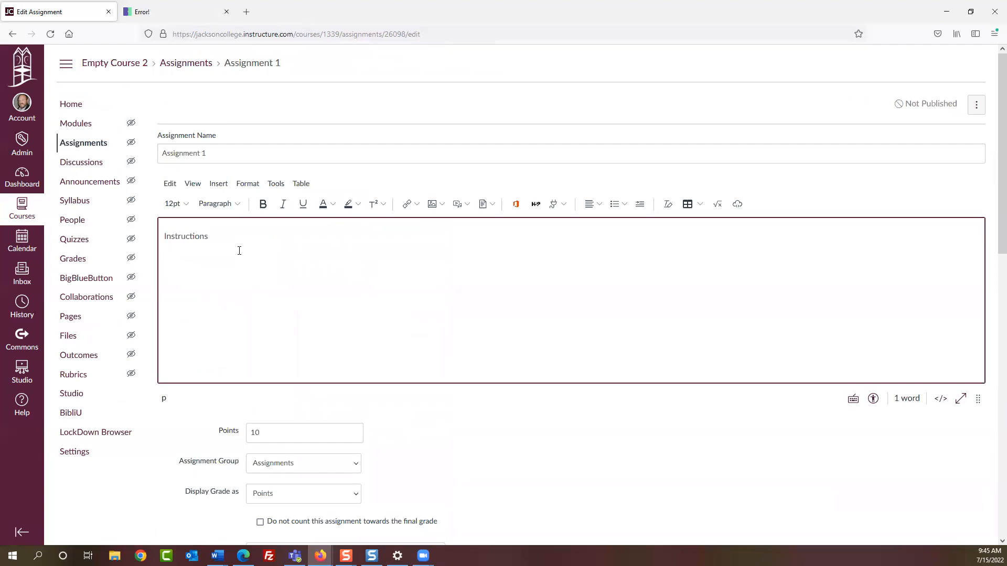
pyautogui.scroll(-12, 264, 265)
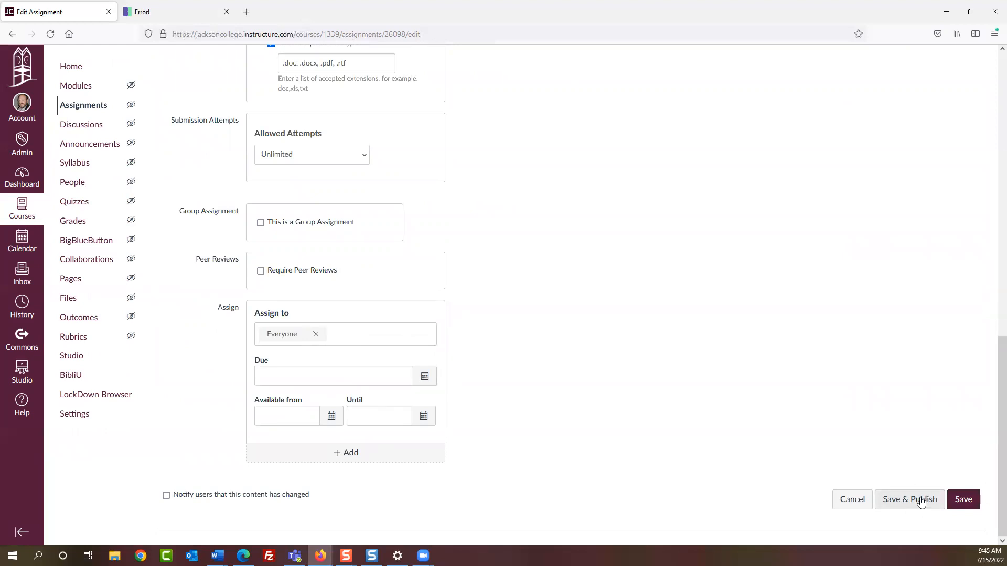
pyautogui.click(963, 500)
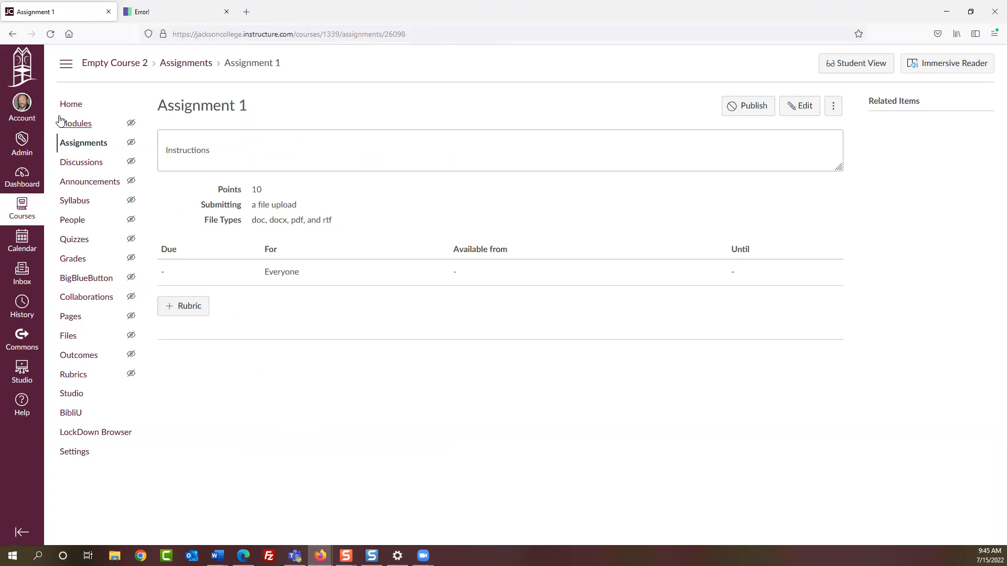
# - Add a newly created quiz named "Quiz 1" to Module 1, in the Assignments group without indentation
pyautogui.click(76, 122)
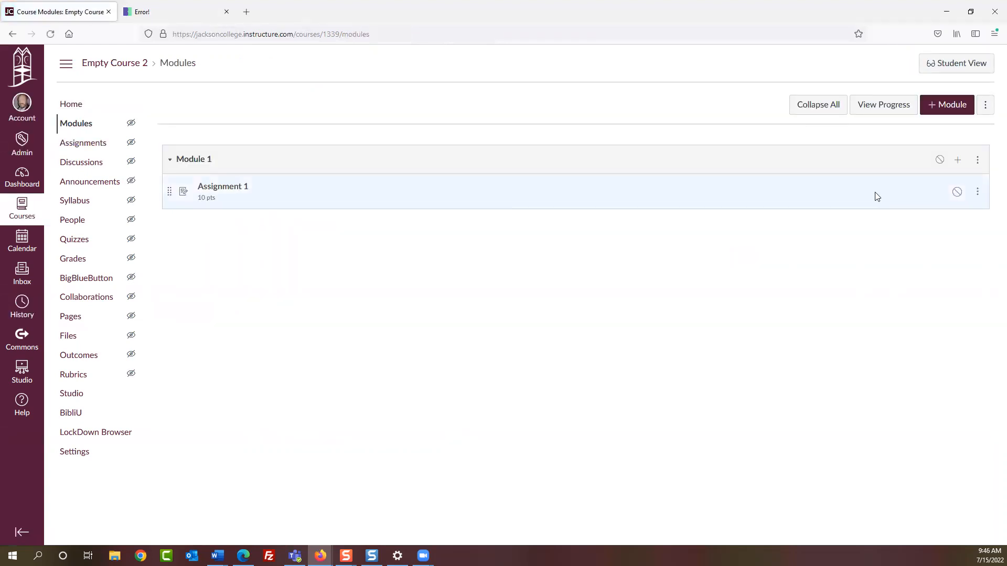
pyautogui.click(958, 160)
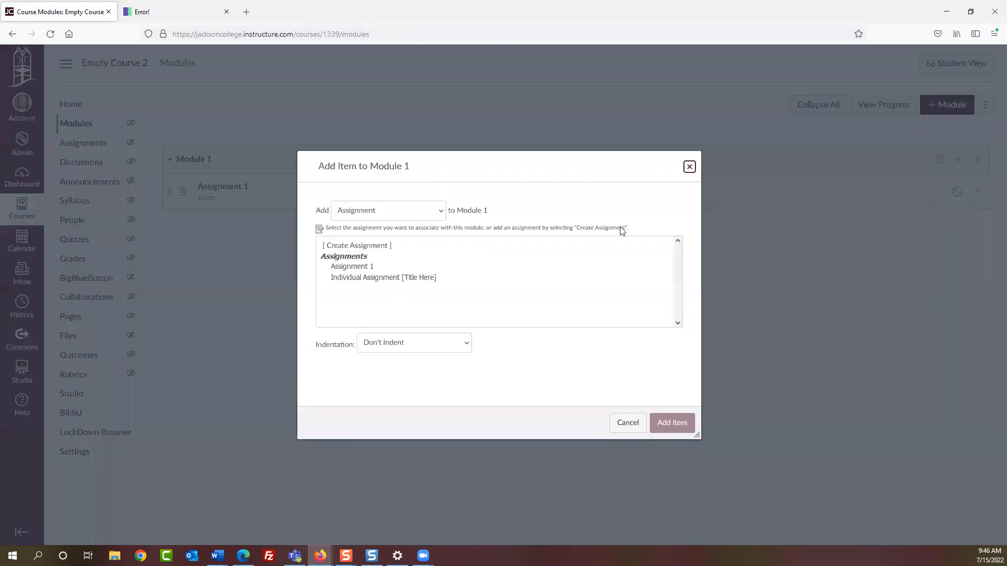
pyautogui.click(441, 210)
pyautogui.click(379, 250)
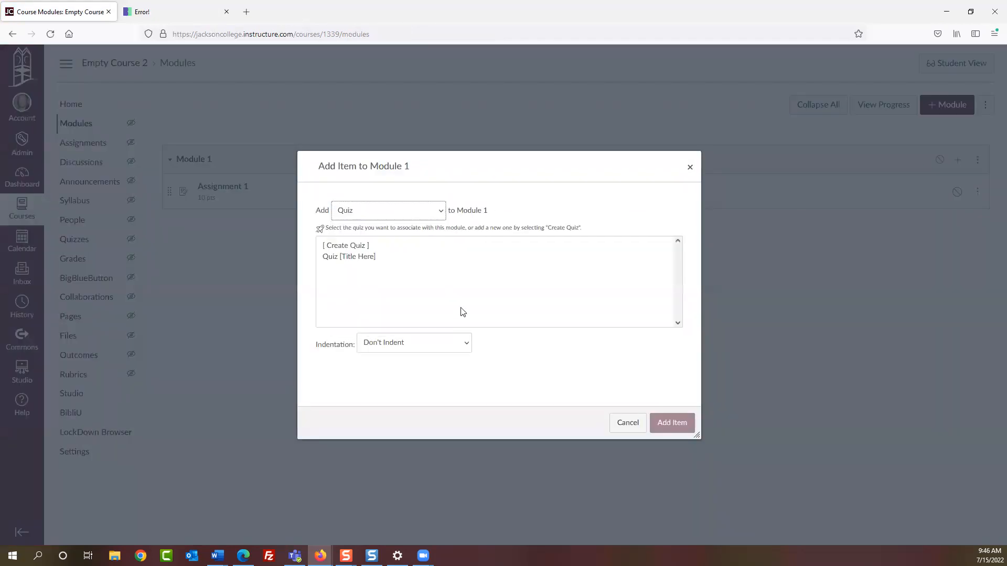
pyautogui.click(338, 251)
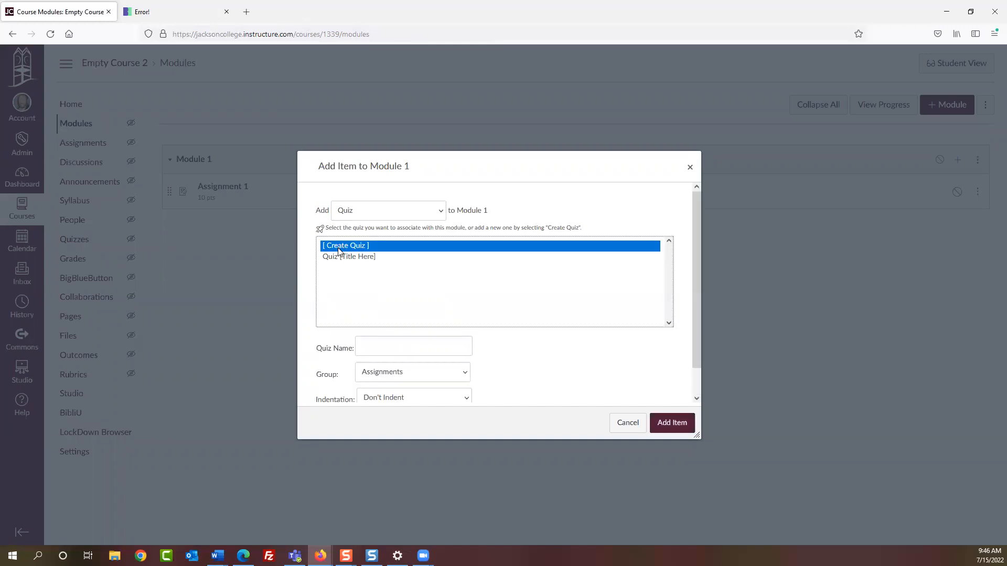
pyautogui.click(373, 346)
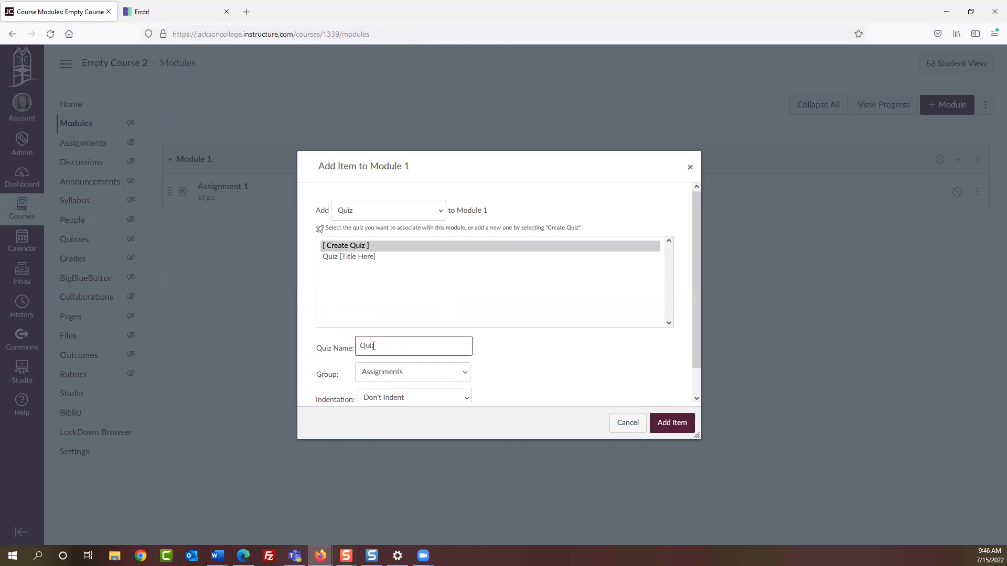
pyautogui.write('Quiz 1')
pyautogui.scroll(-1, 427, 351)
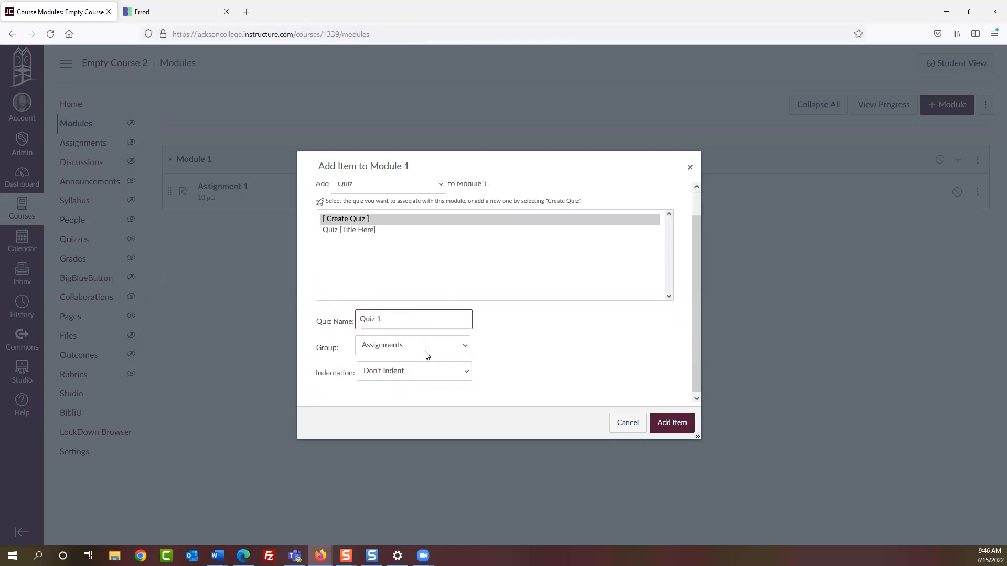
pyautogui.click(438, 347)
pyautogui.click(437, 347)
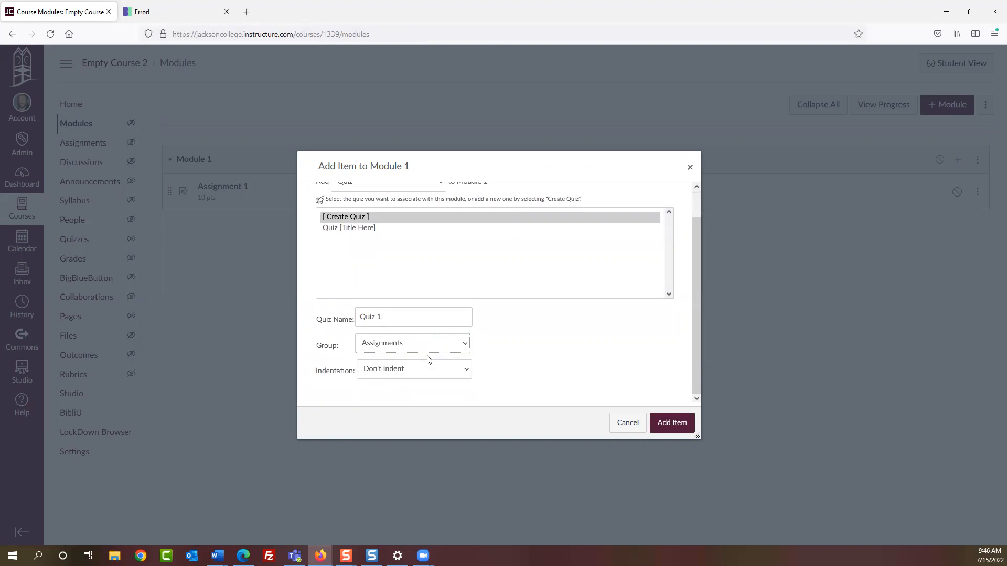
pyautogui.click(676, 427)
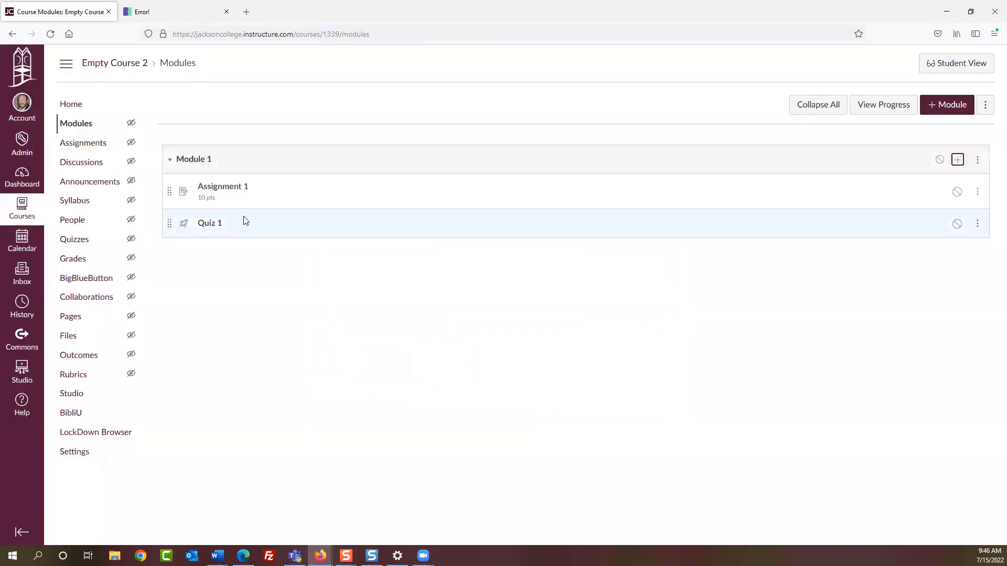
# - Open Quiz 1 for editing and enter "Instructions" as its quiz instructions
pyautogui.click(219, 225)
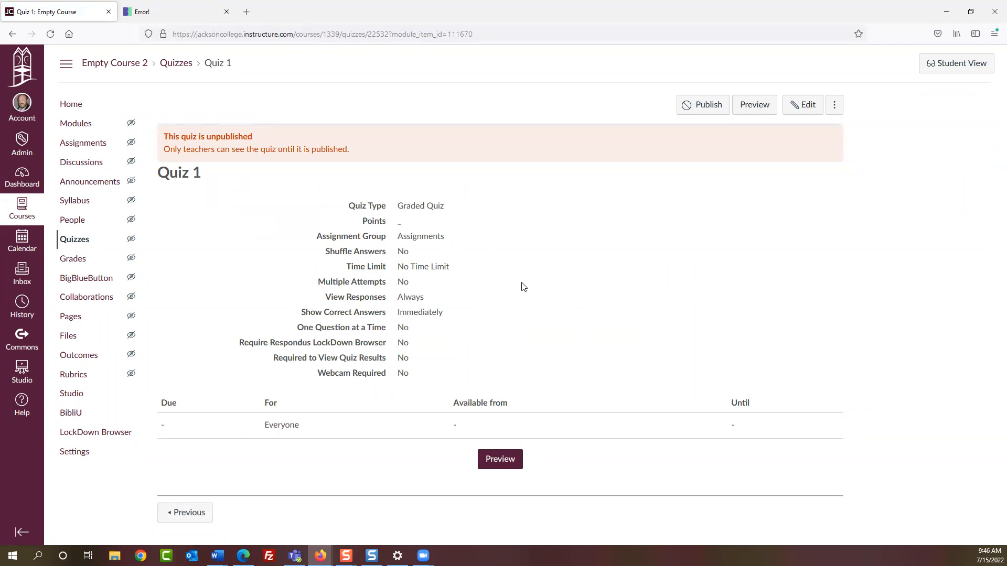
pyautogui.click(799, 109)
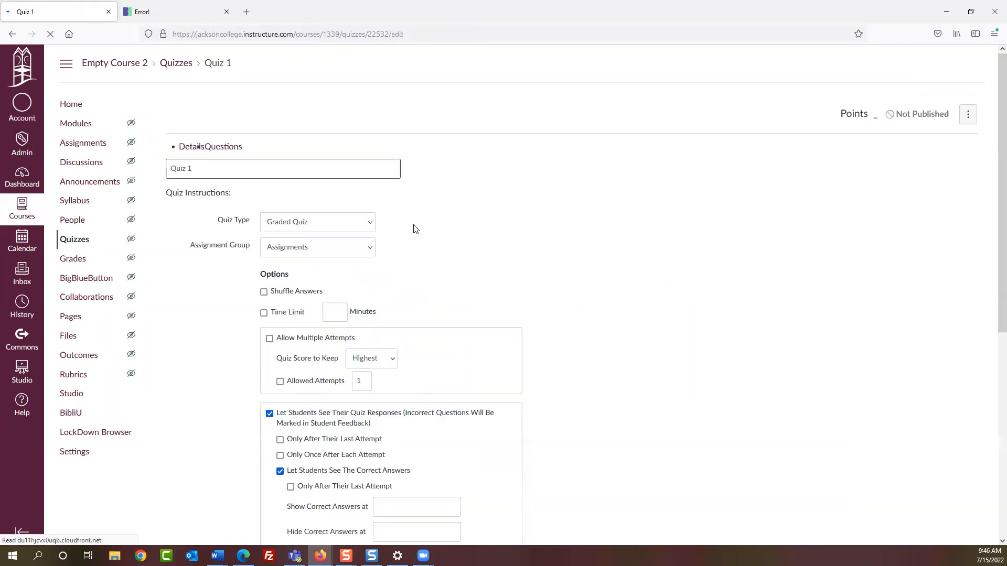
pyautogui.scroll(-1, 262, 182)
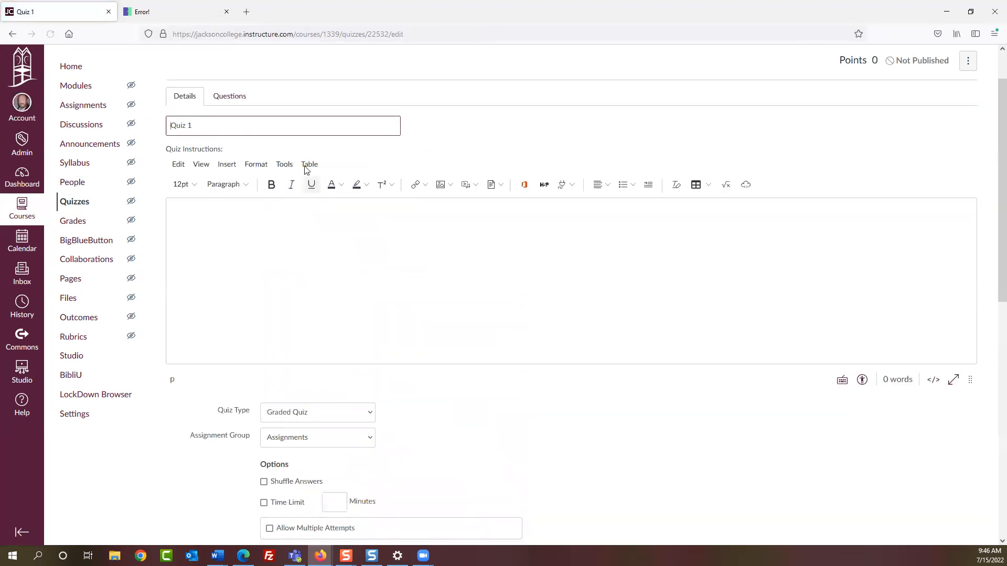
pyautogui.click(279, 246)
pyautogui.write('Instructions')
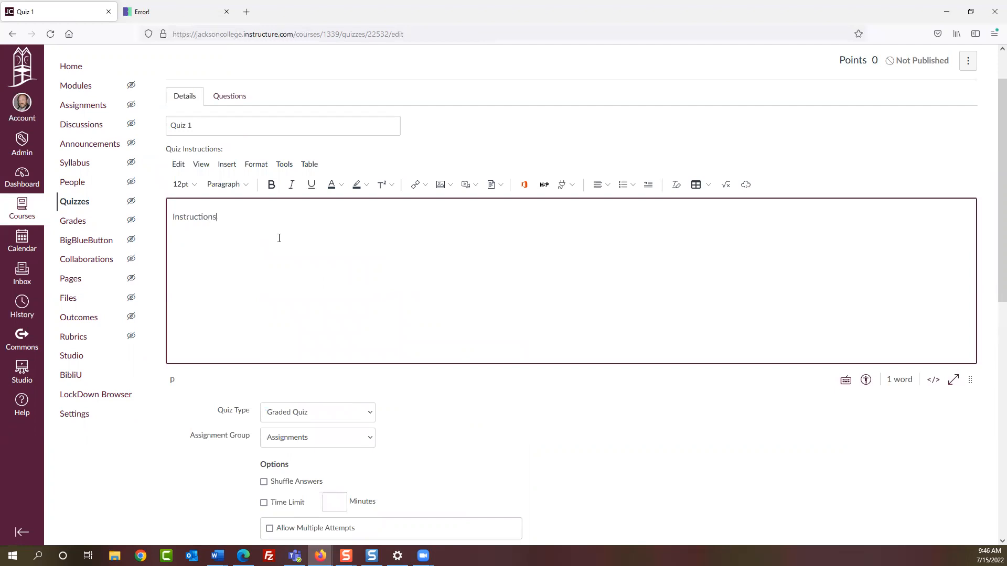
# - Try the Practice Quiz, Graded Survey and Ungraded Survey types for the quiz, returning it to Graded Quiz
pyautogui.scroll(-4, 307, 218)
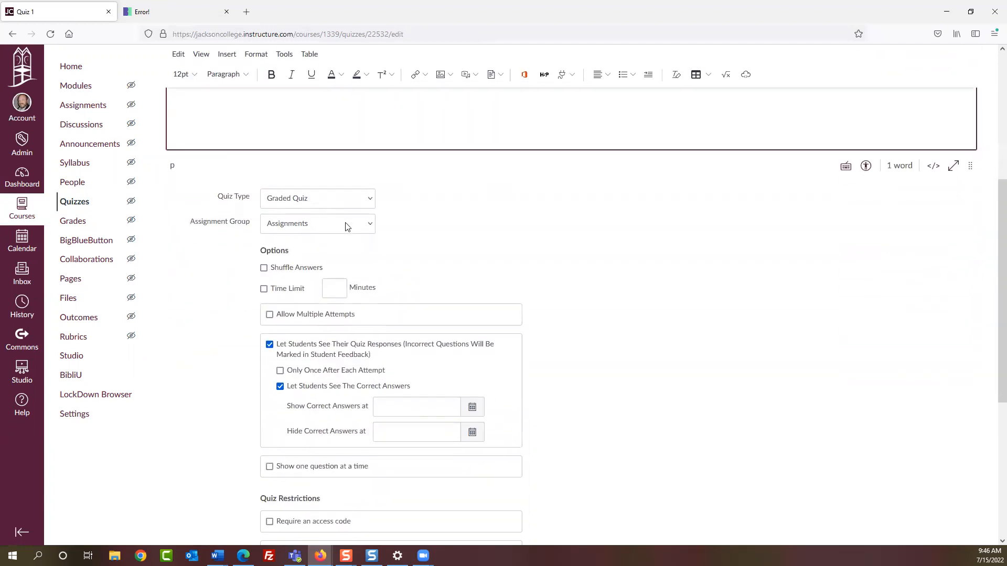
pyautogui.click(365, 200)
pyautogui.click(307, 218)
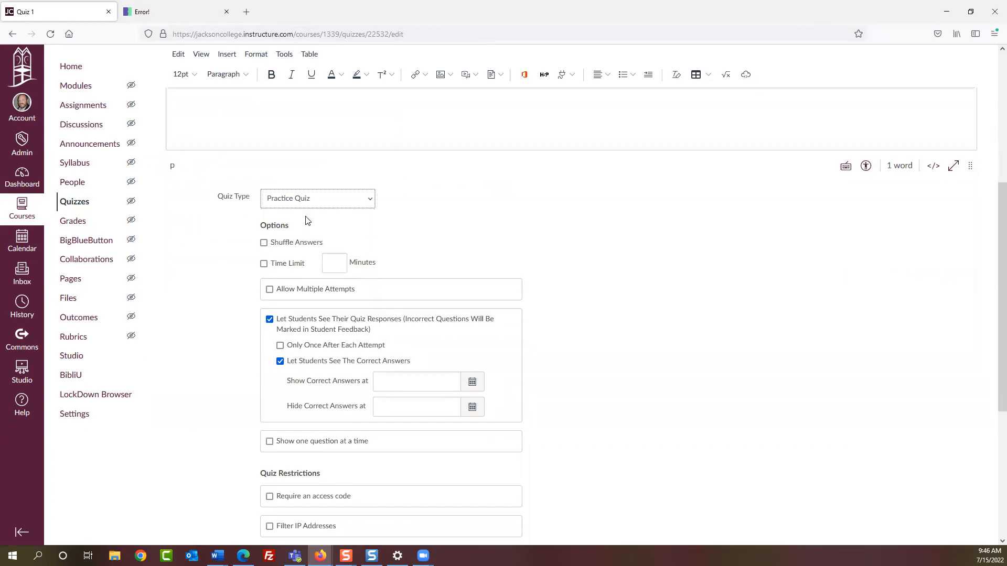
pyautogui.click(323, 205)
pyautogui.click(478, 218)
pyautogui.click(321, 199)
pyautogui.click(295, 247)
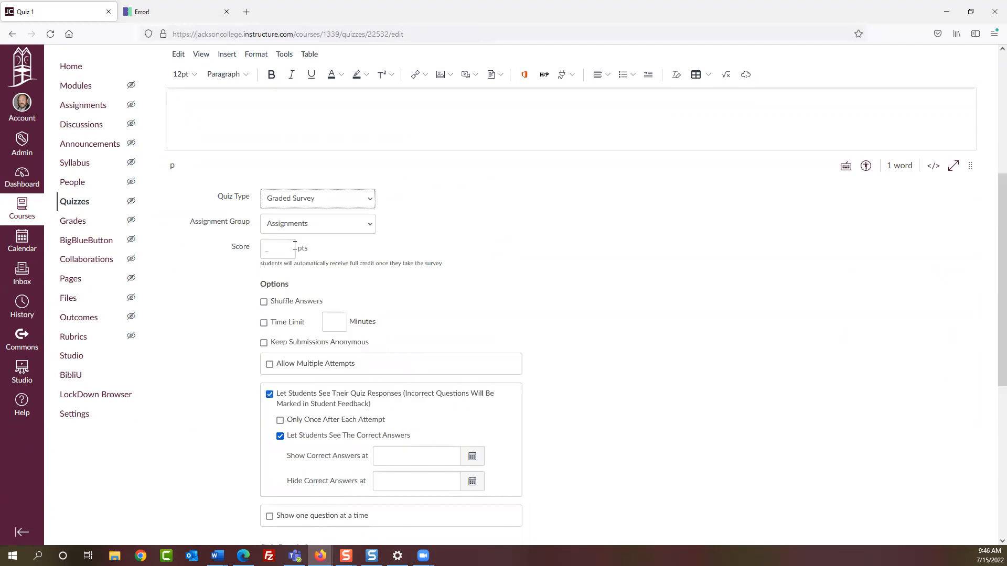
pyautogui.click(325, 204)
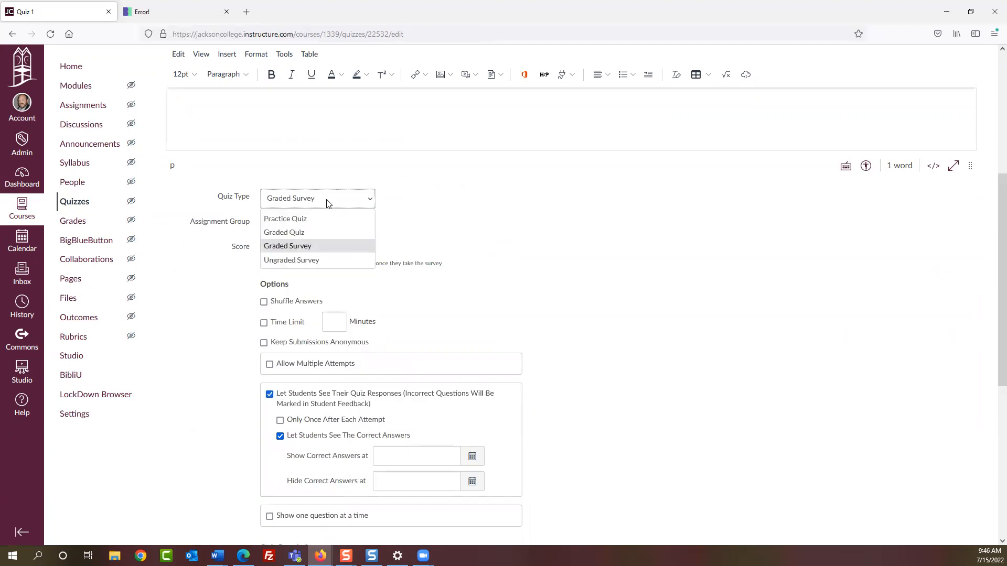
pyautogui.click(306, 259)
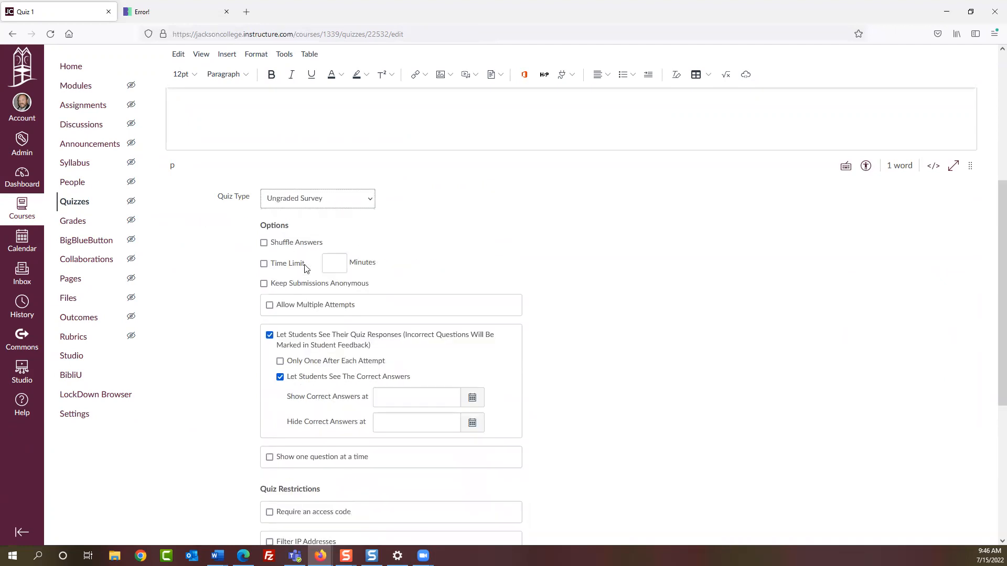
pyautogui.click(325, 201)
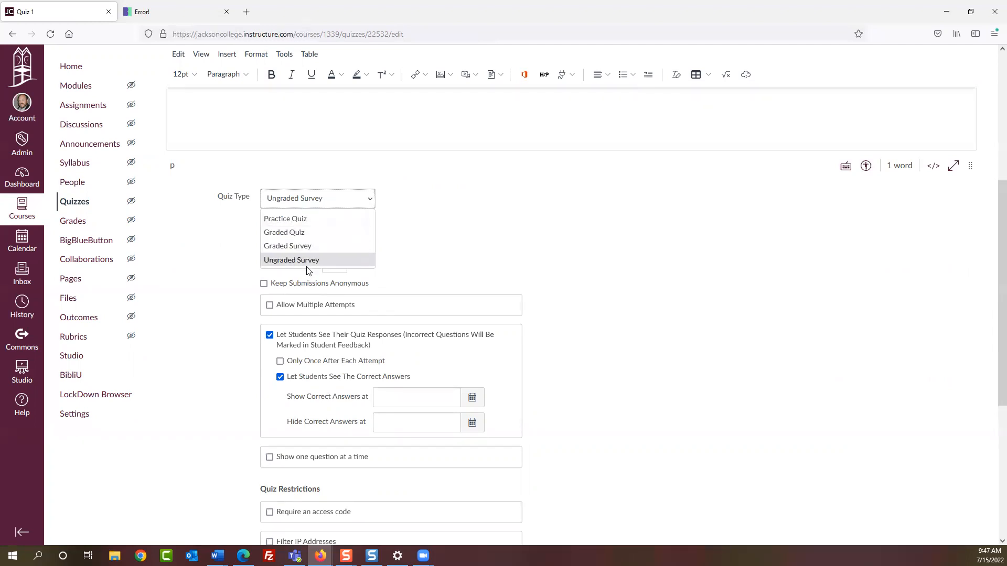
pyautogui.click(300, 236)
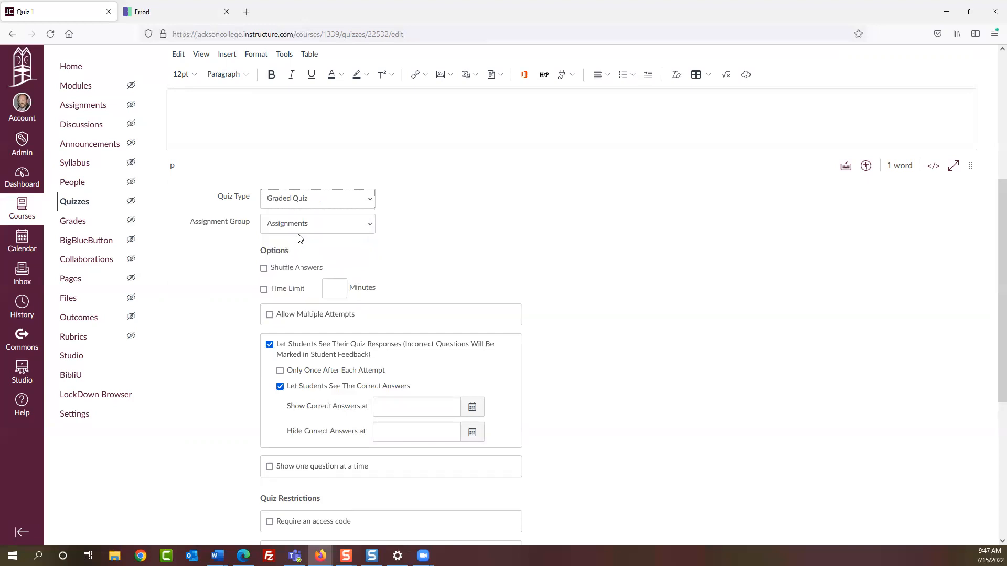
# - Turn on answer shuffling for the quiz and set a time limit of 60 minutes
pyautogui.scroll(-2, 323, 199)
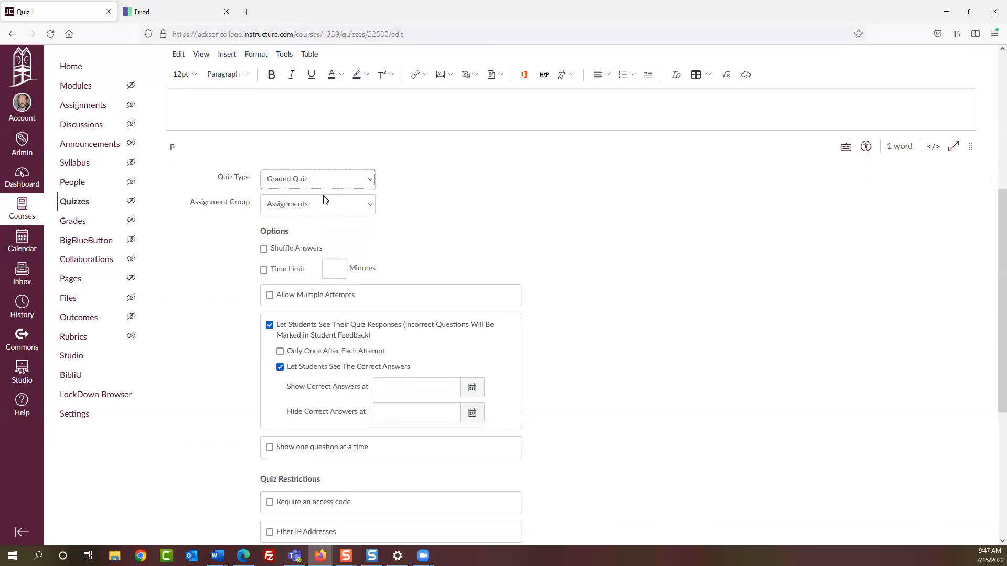
pyautogui.click(264, 215)
pyautogui.click(264, 236)
pyautogui.write('60')
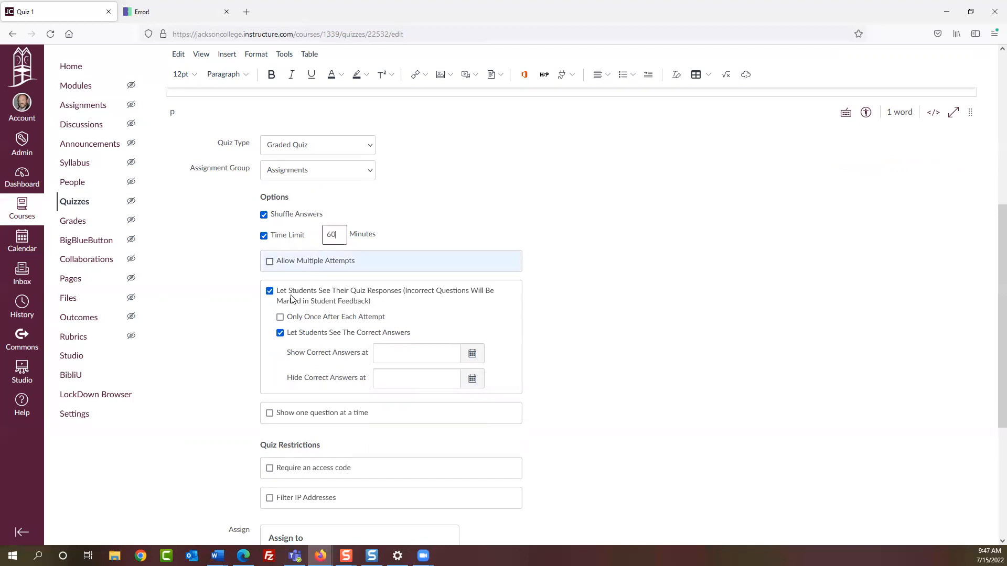
# - Try allowing multiple attempts on the quiz, keeping the highest score and limiting the number of allowed attempts
pyautogui.click(270, 261)
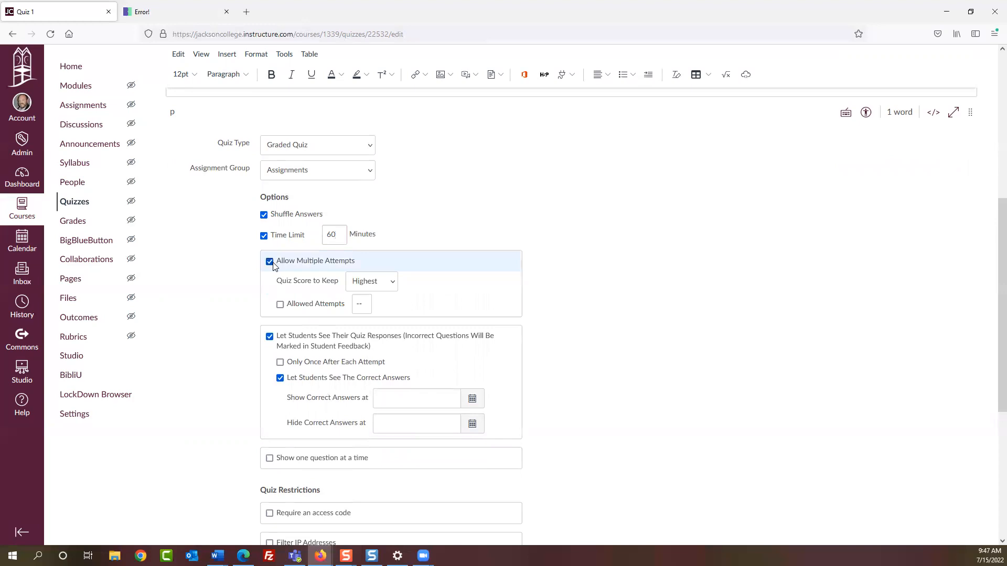
pyautogui.click(387, 280)
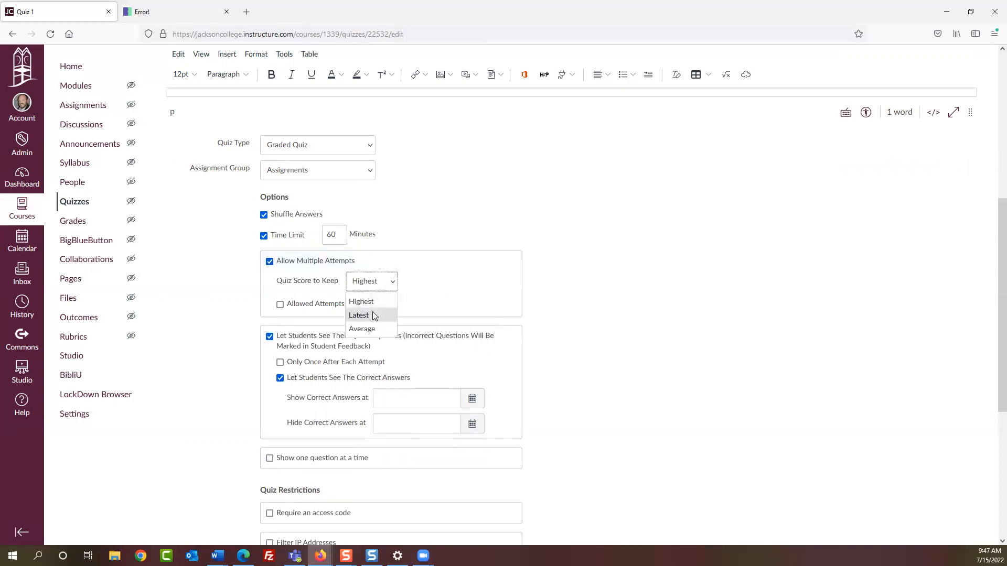
pyautogui.click(453, 273)
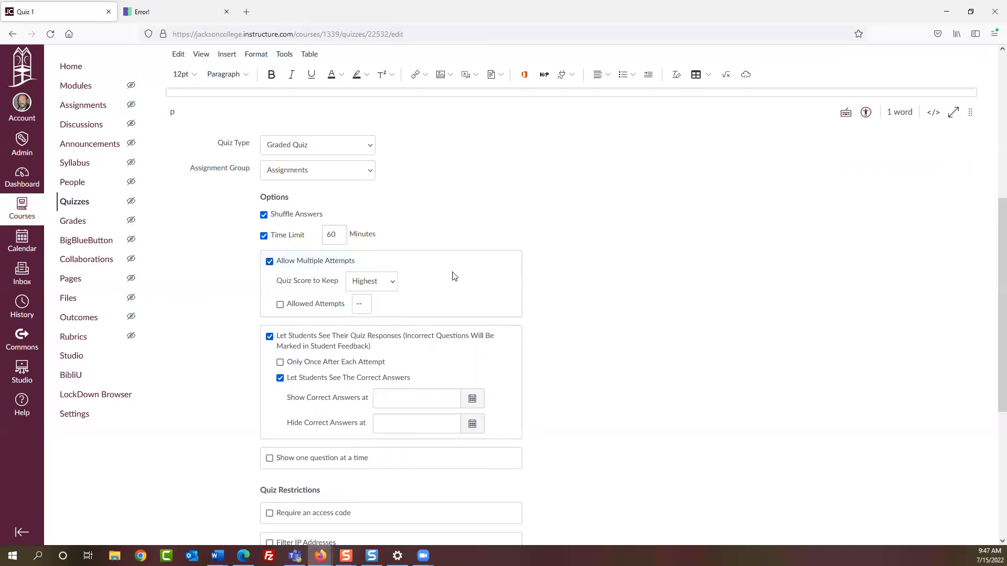
pyautogui.click(280, 306)
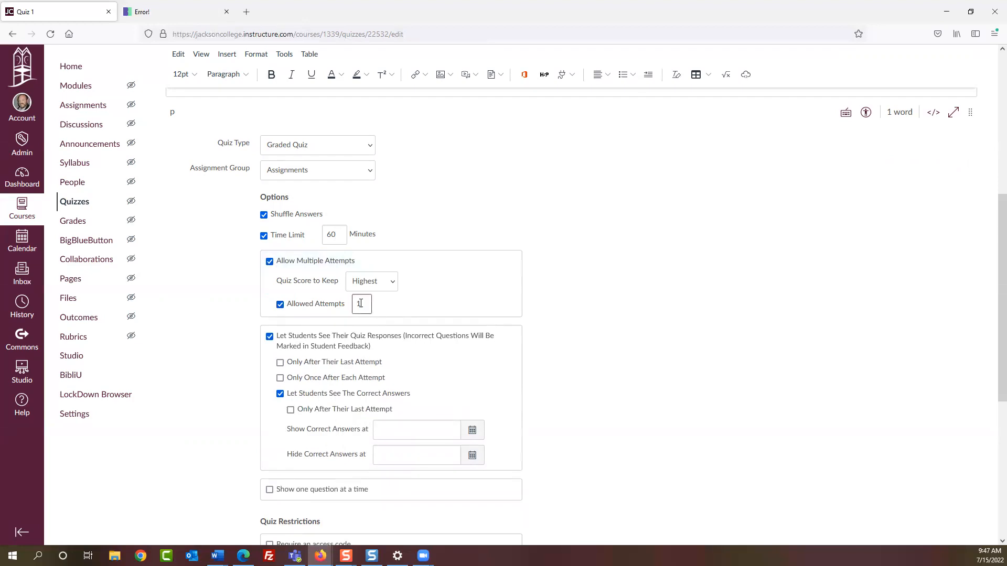
pyautogui.click(270, 261)
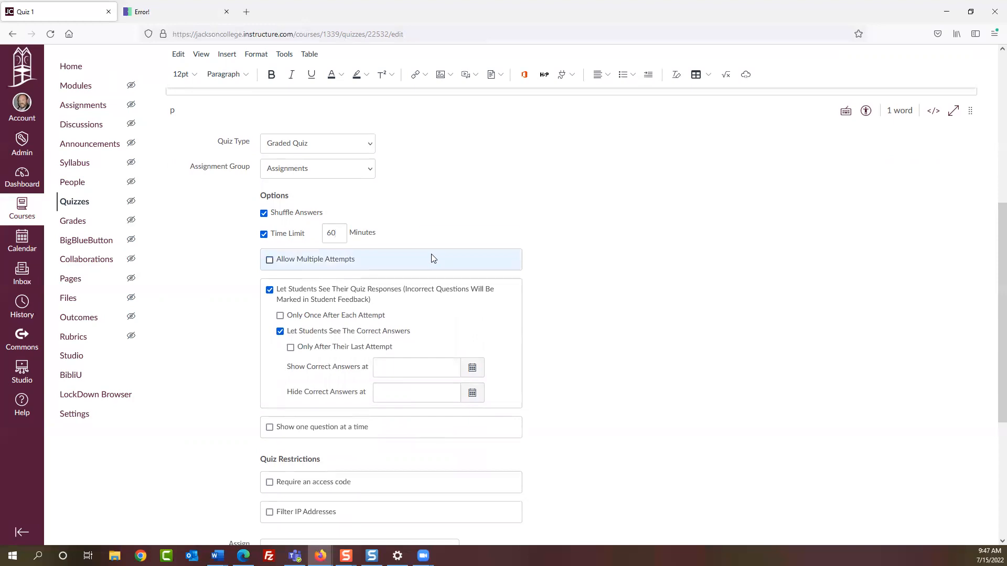
# - Let students see their quiz responses, with Only Once After Each Attempt and Let Students See The Correct Answers turned off
pyautogui.scroll(-2, 364, 210)
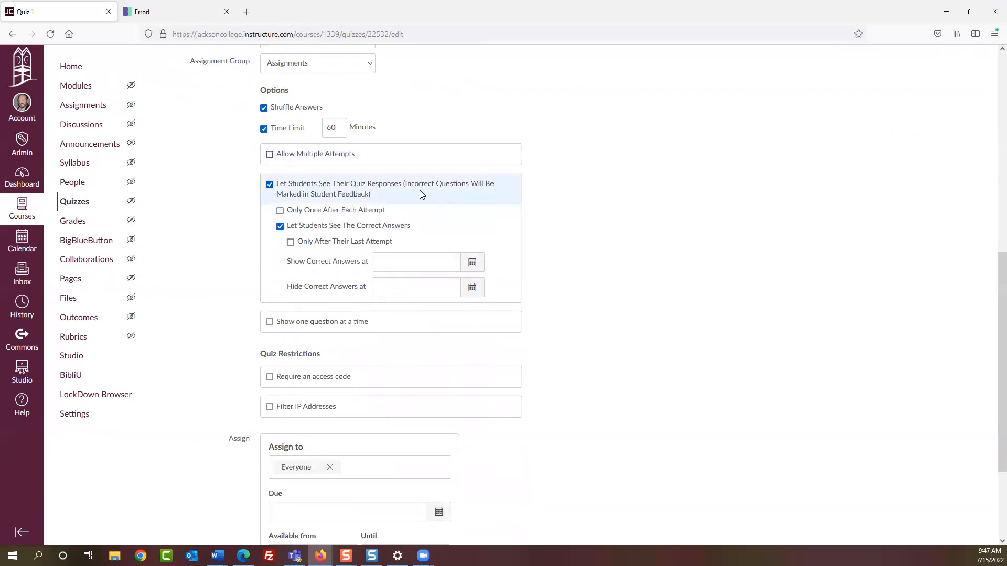
pyautogui.click(270, 184)
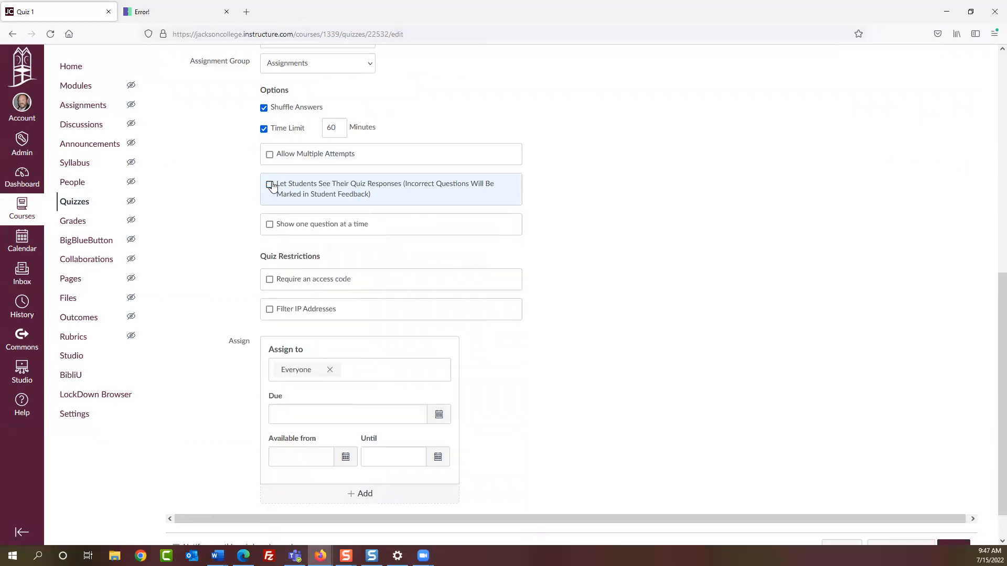
pyautogui.click(270, 184)
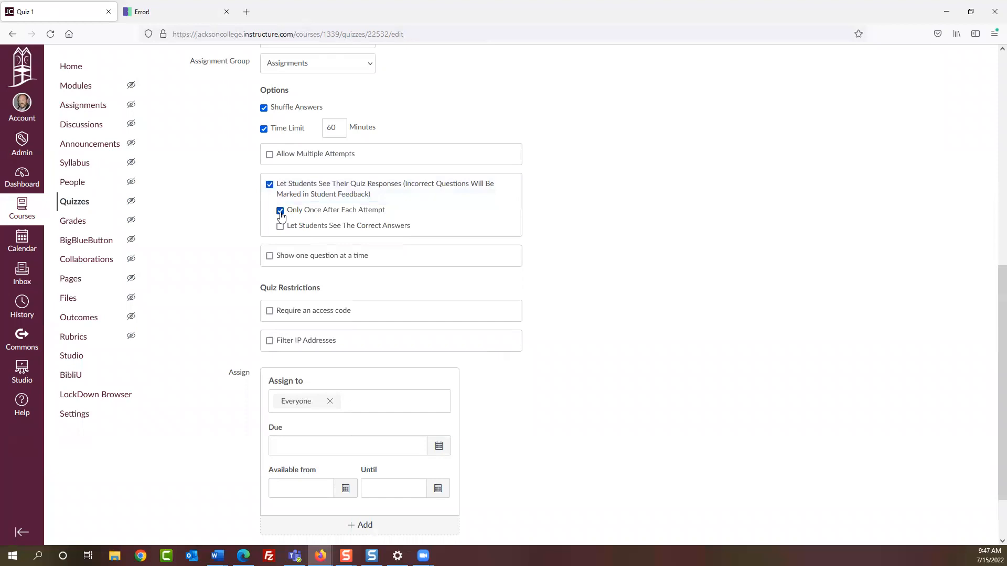
pyautogui.click(270, 184)
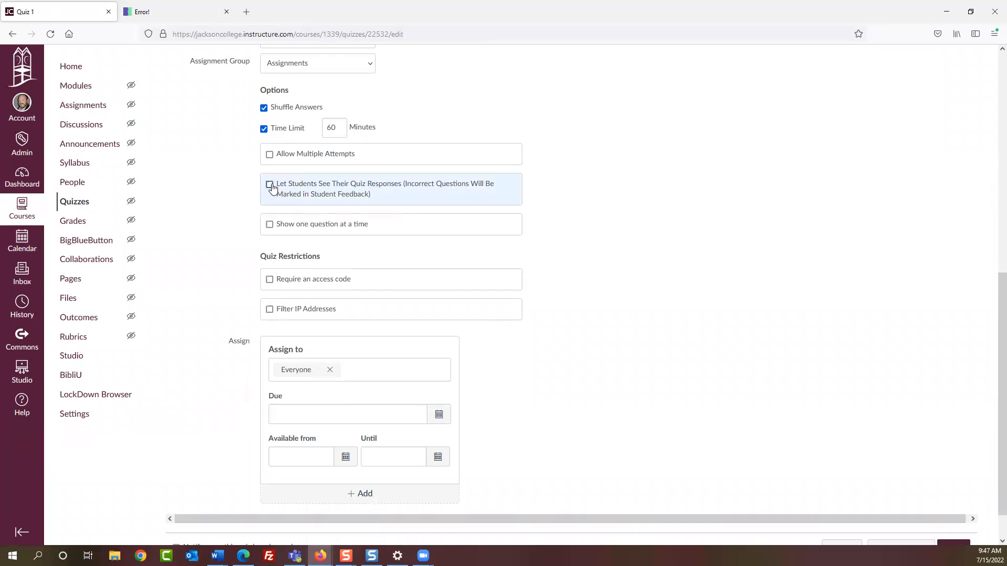
pyautogui.click(270, 185)
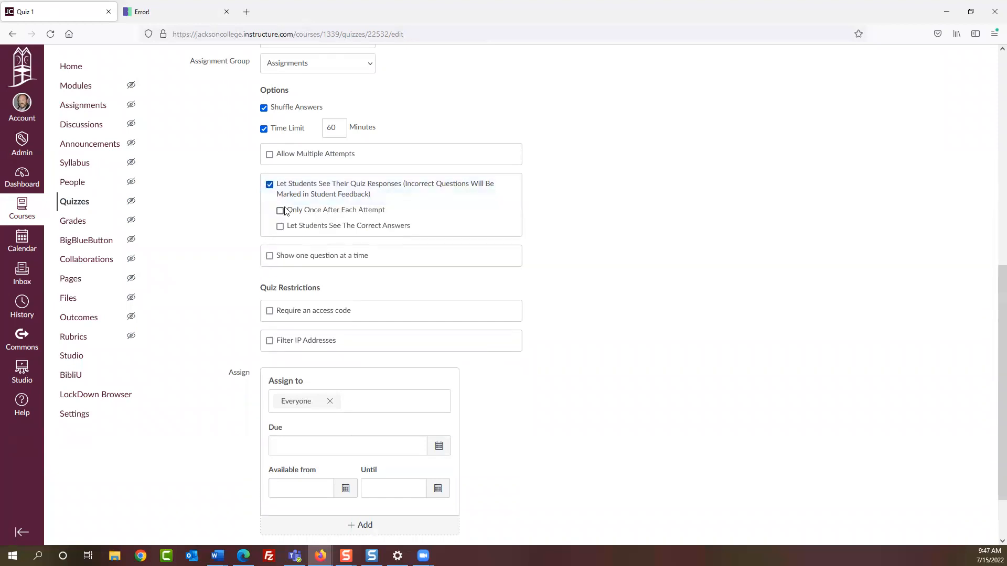
# - Set the quiz to show one question at a time and save it without publishing
pyautogui.scroll(-2, 450, 186)
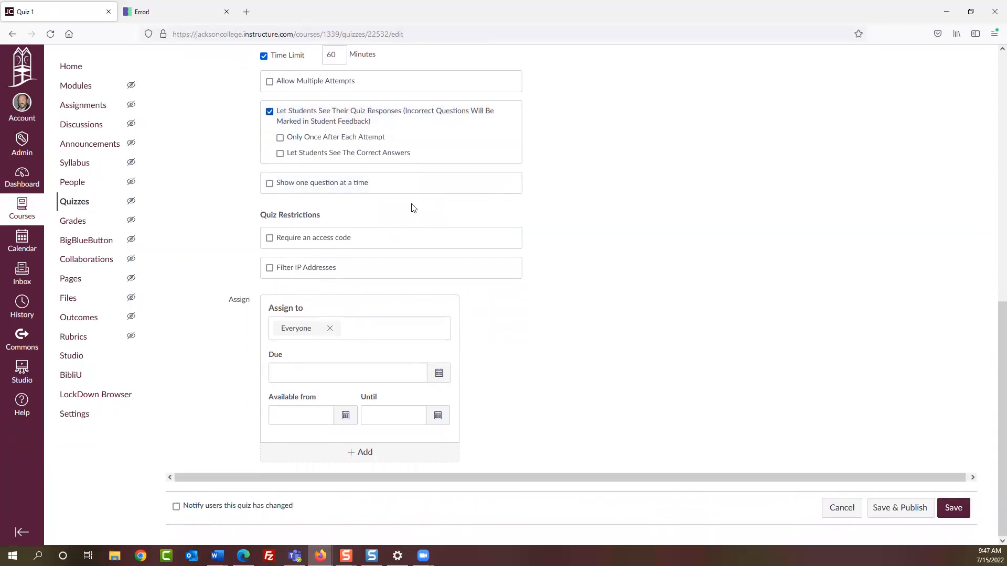
pyautogui.click(278, 185)
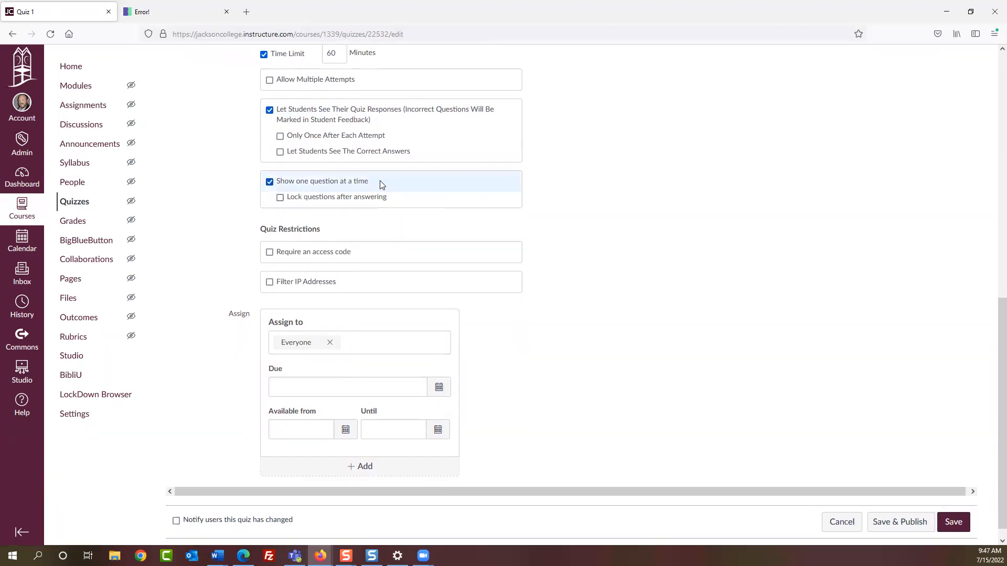
pyautogui.scroll(-1, 380, 181)
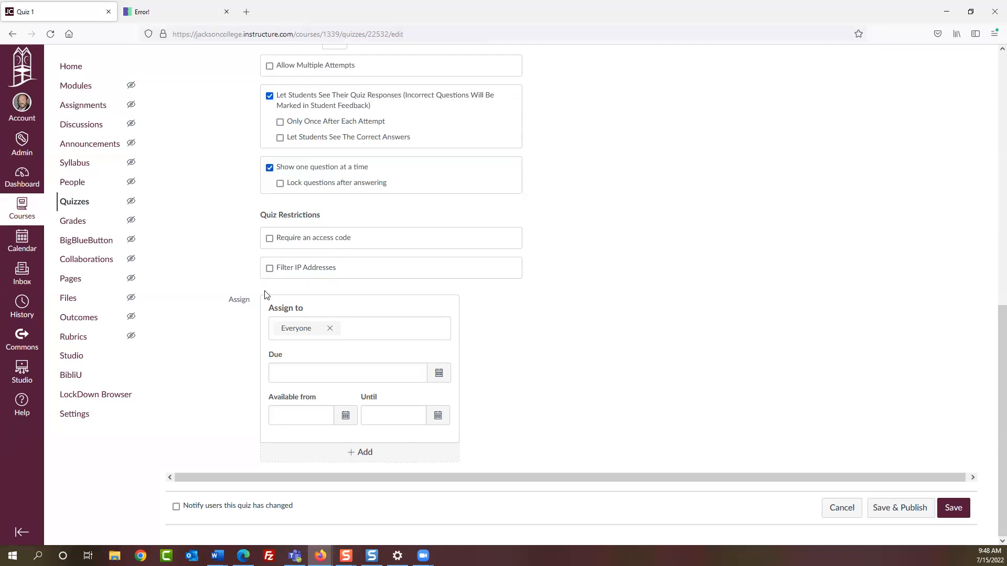
pyautogui.click(308, 374)
pyautogui.click(953, 514)
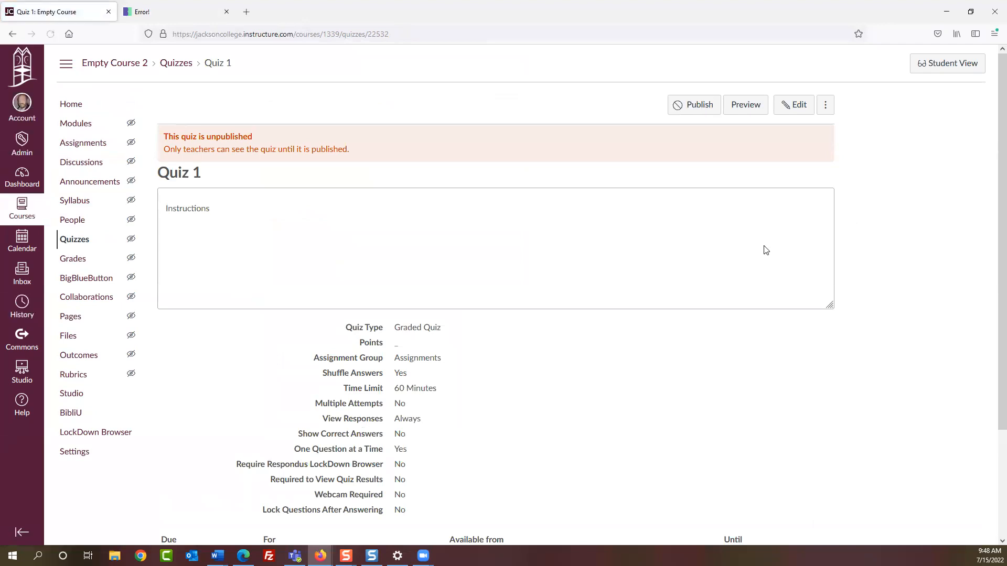
# - Review the saved settings summary of Quiz 1 and the additional actions available for it
pyautogui.scroll(-3, 524, 226)
pyautogui.scroll(3, 522, 225)
pyautogui.click(828, 106)
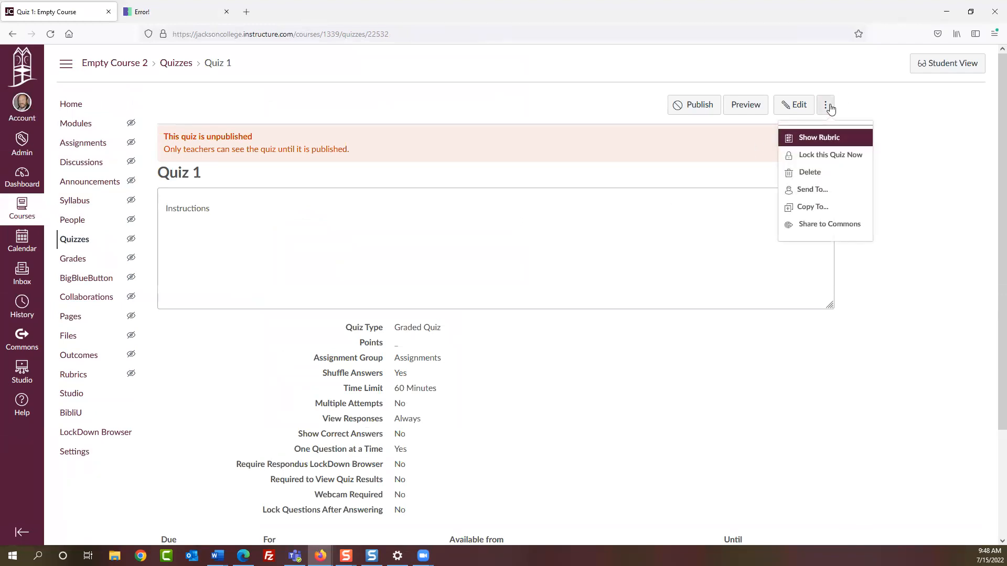
pyautogui.click(895, 108)
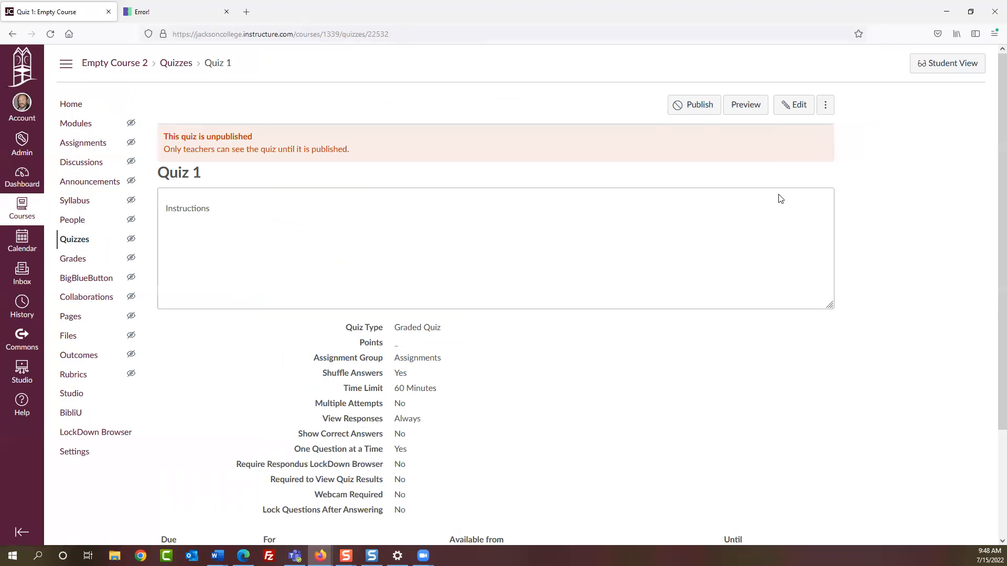
pyautogui.scroll(-3, 780, 198)
pyautogui.scroll(3, 779, 198)
# - Return to the course modules and examine the actions available for Assignment 1
pyautogui.click(68, 123)
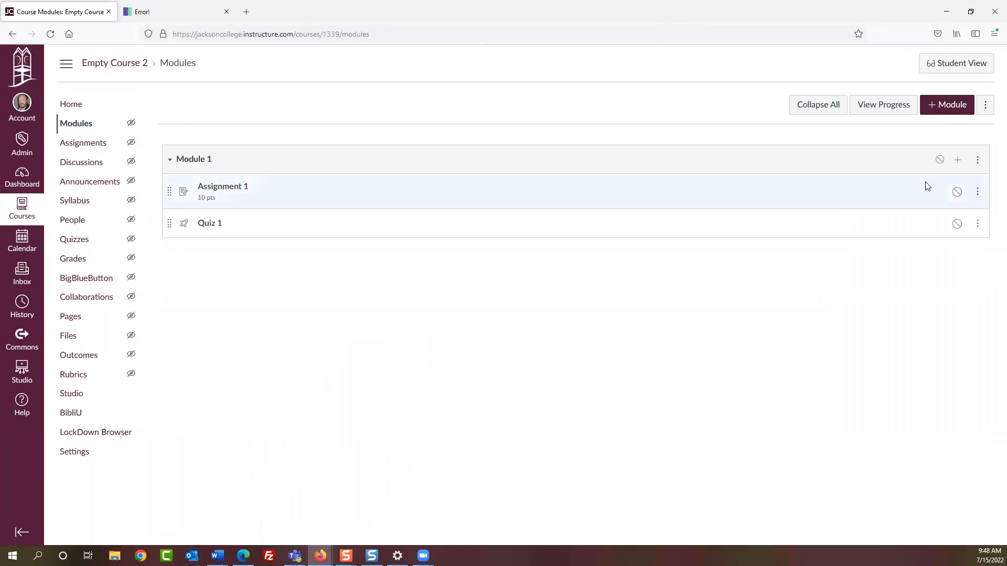
pyautogui.click(978, 193)
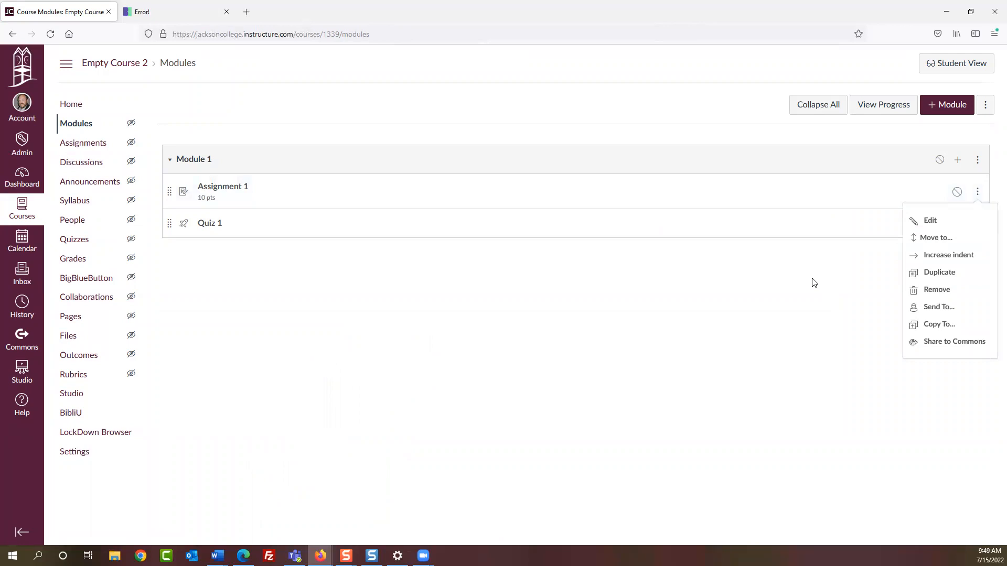
pyautogui.click(740, 294)
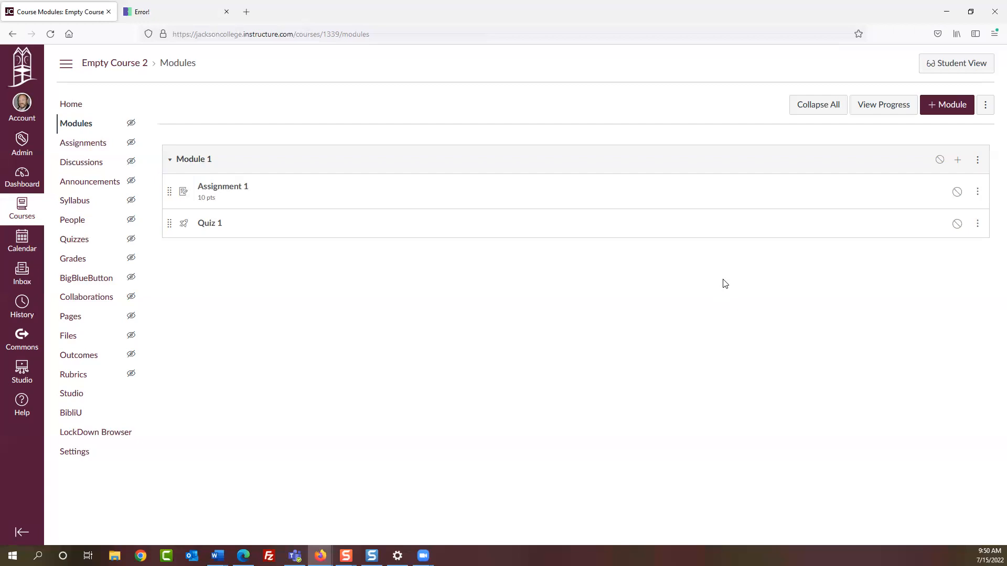
# - Start adding a File item to Module 1 and examine the existing course files and the options for uploading a new one
pyautogui.click(959, 163)
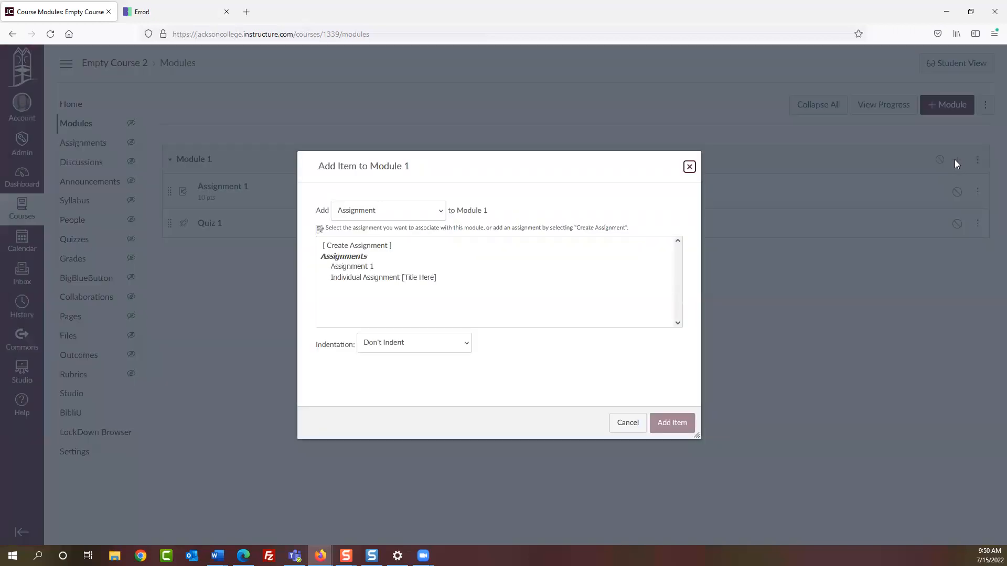
pyautogui.click(442, 213)
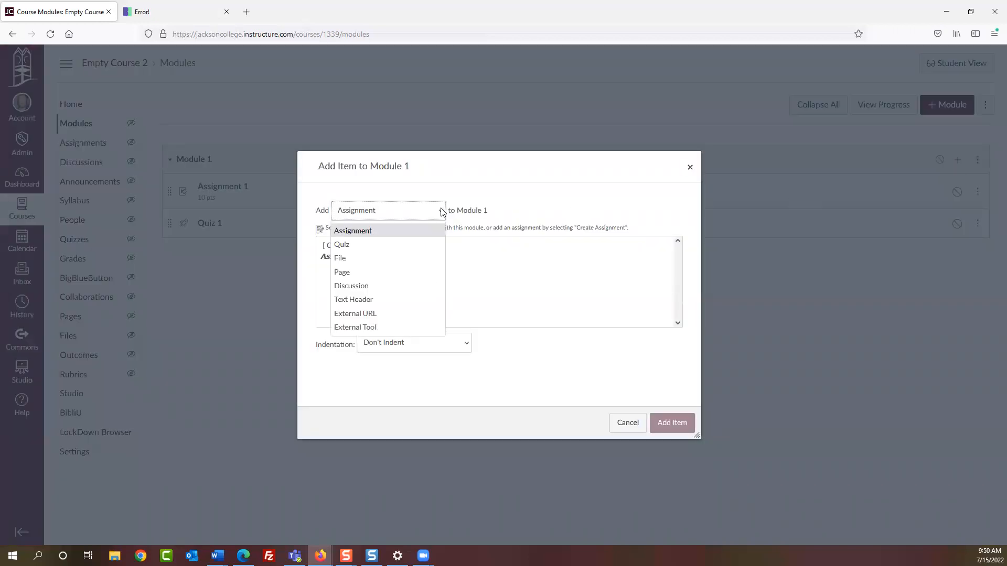
pyautogui.click(363, 258)
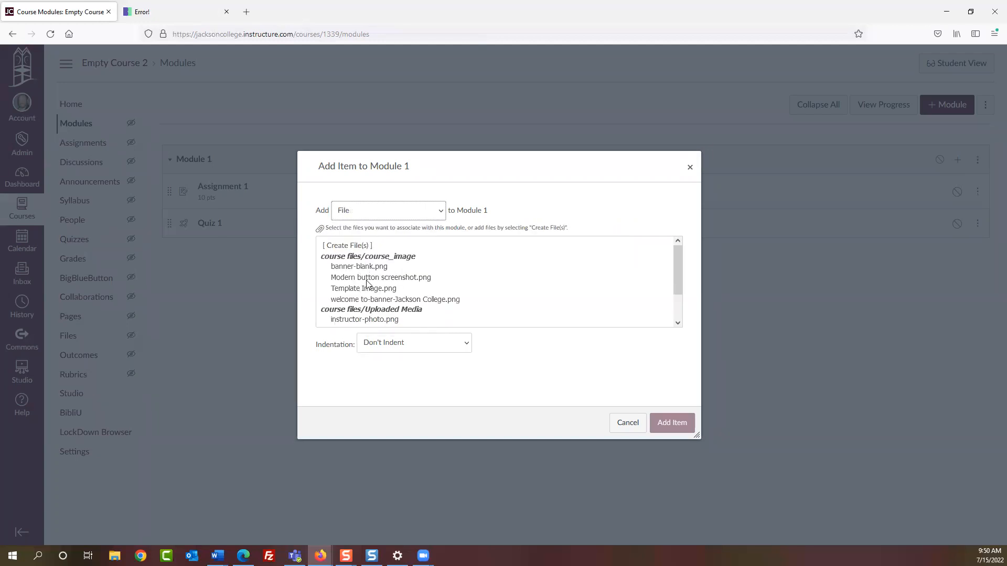
pyautogui.scroll(-1, 367, 273)
pyautogui.scroll(2, 341, 262)
pyautogui.click(348, 248)
pyautogui.scroll(-1, 440, 283)
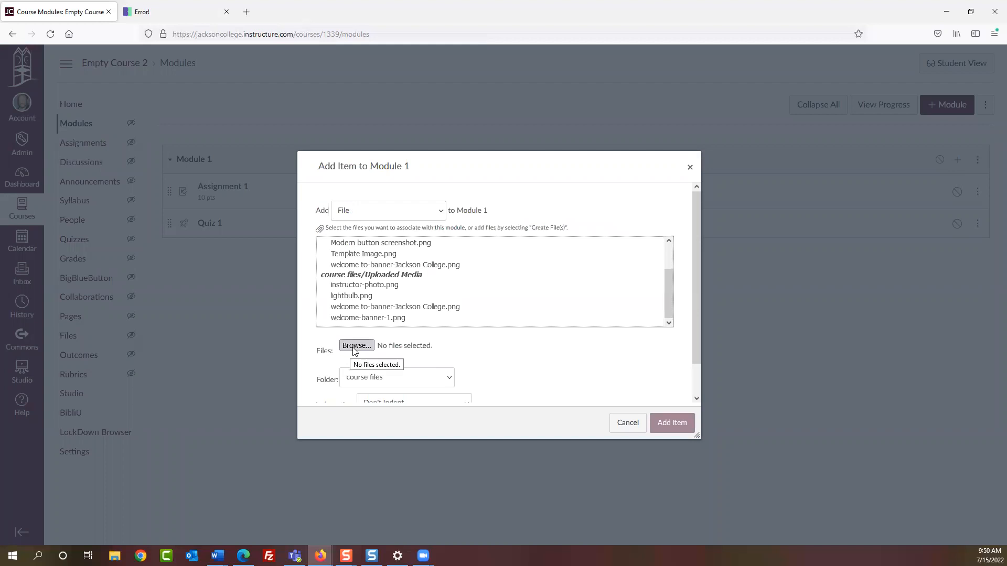
pyautogui.scroll(-1, 456, 352)
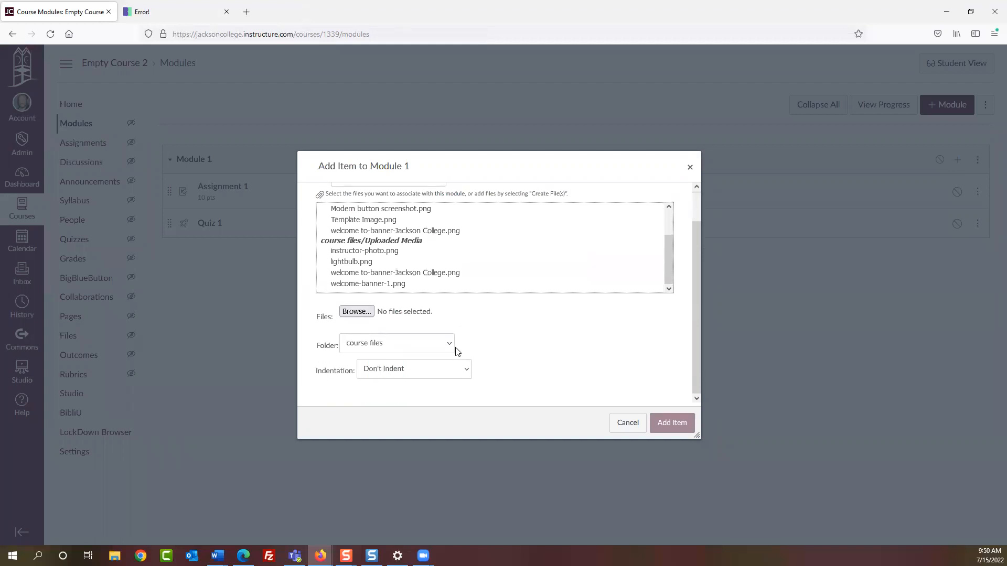
pyautogui.scroll(1, 456, 352)
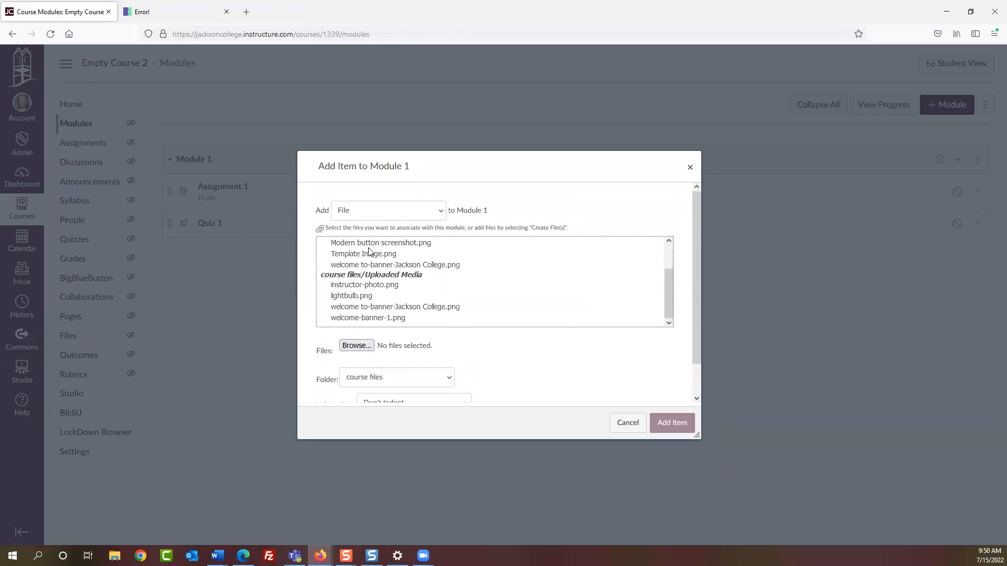
pyautogui.scroll(1, 397, 271)
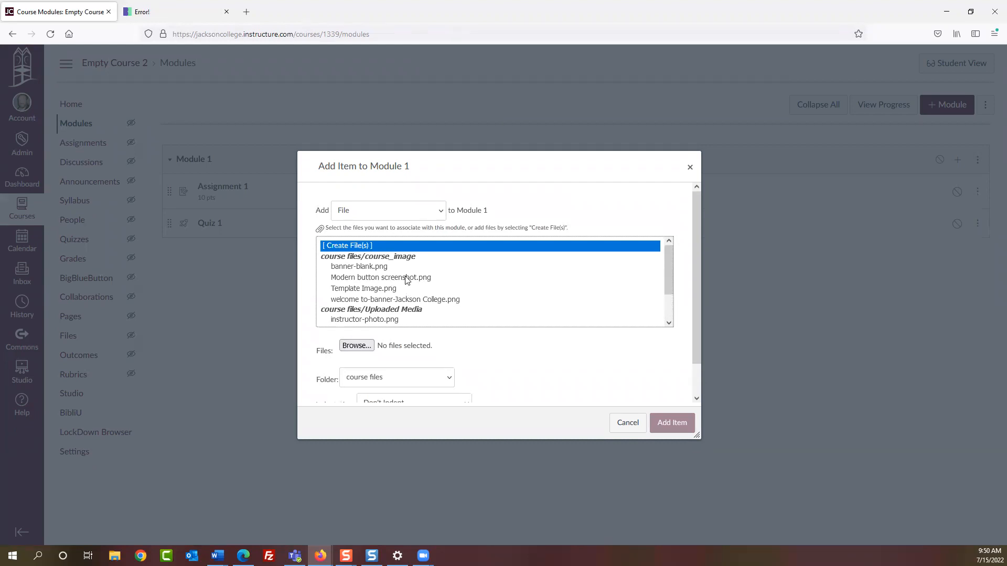
# - Add the existing file instructor-photo.png from the Uploaded Media folder to Module 1 without indentation
pyautogui.scroll(-1, 408, 280)
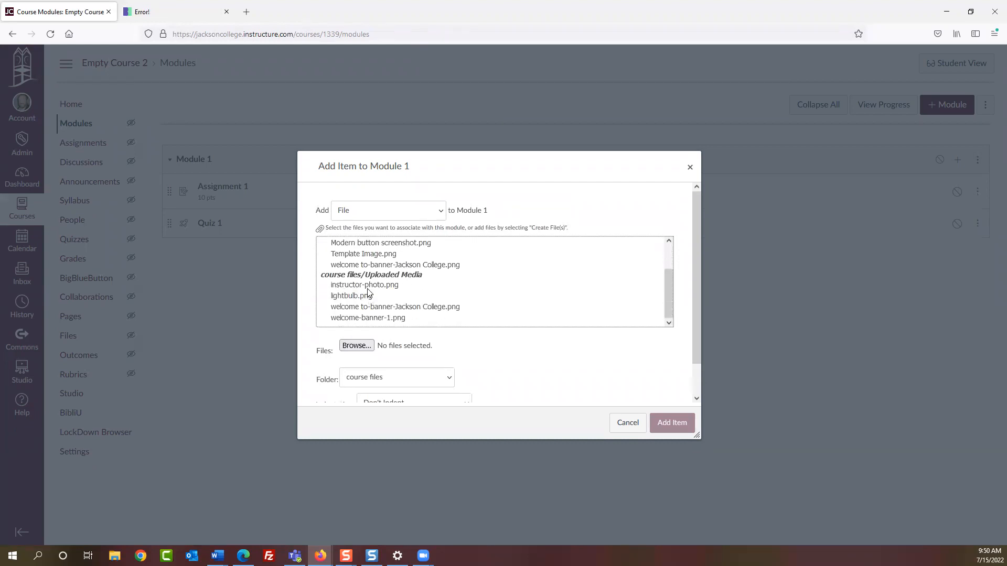
pyautogui.click(366, 284)
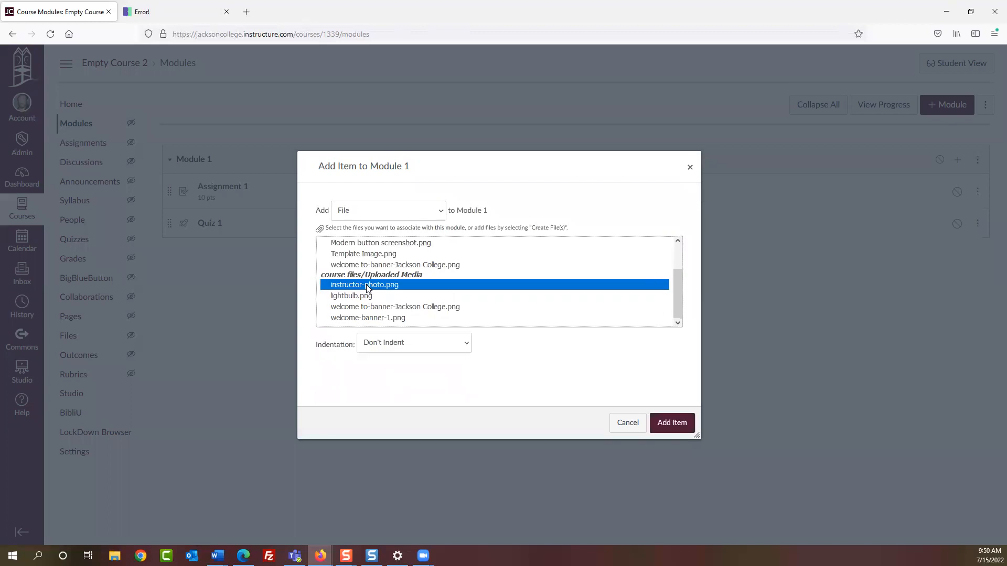
pyautogui.click(673, 425)
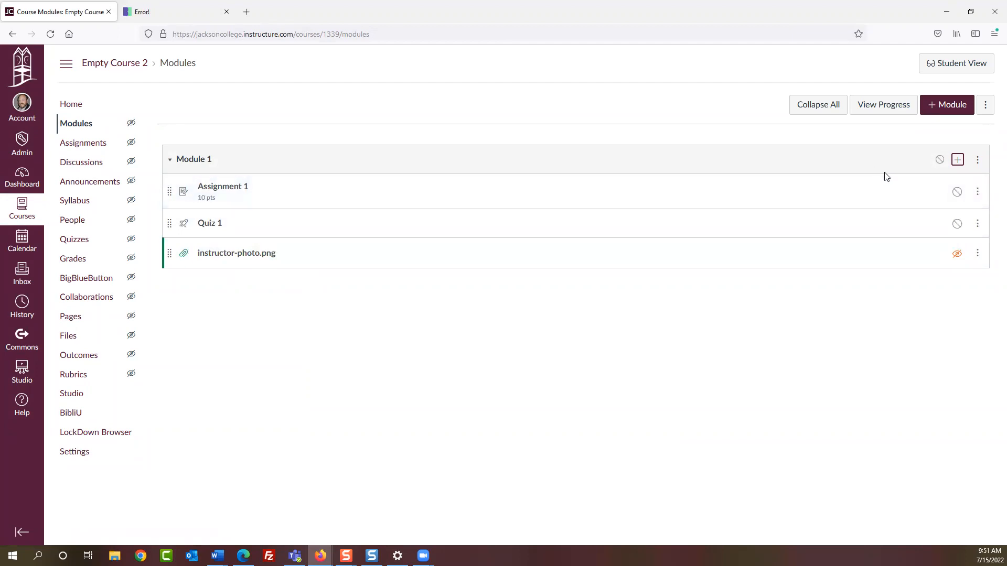
# - Create a new page named Page 1 in Module 1 without indentation
pyautogui.click(958, 160)
pyautogui.click(421, 210)
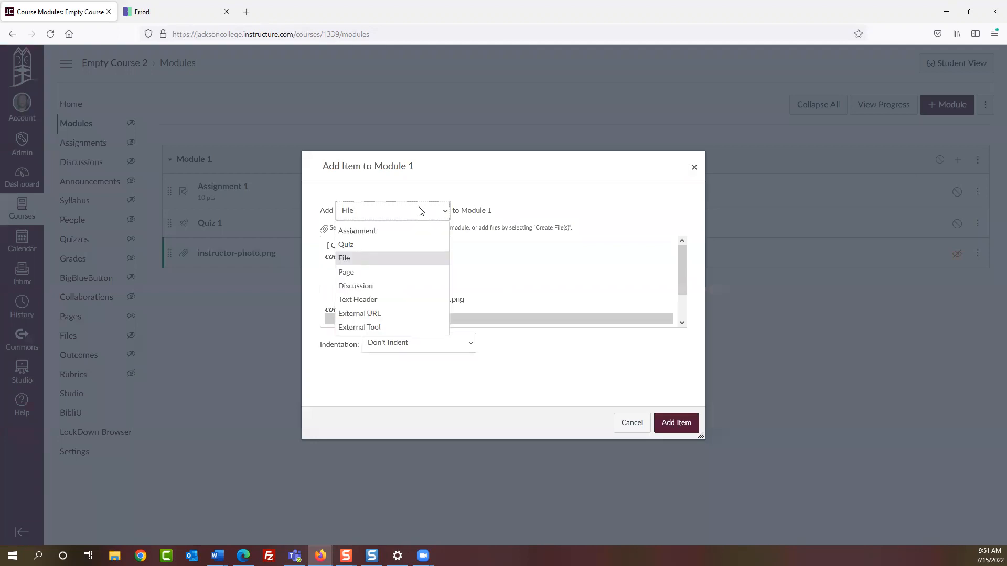
pyautogui.click(361, 270)
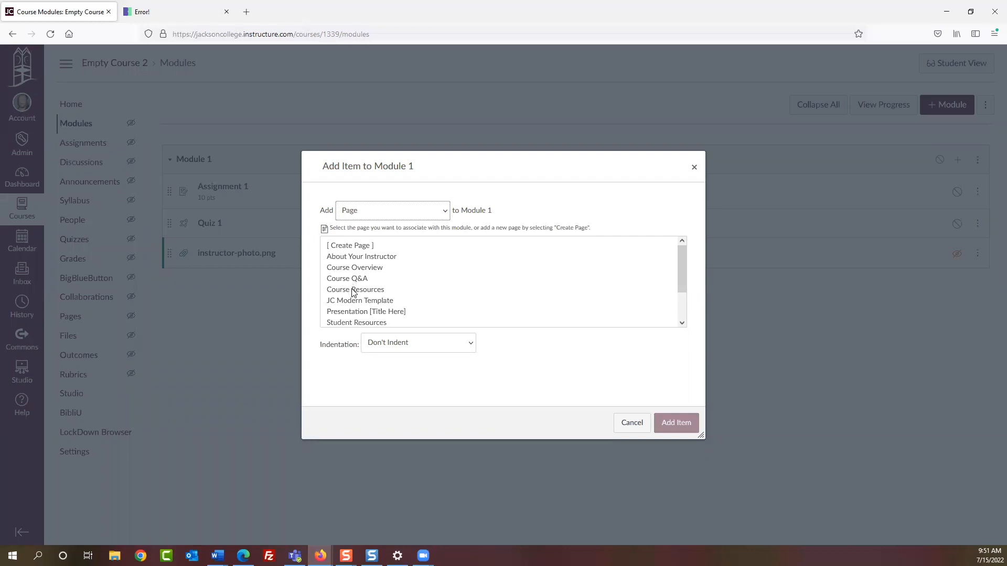
pyautogui.scroll(-2, 351, 296)
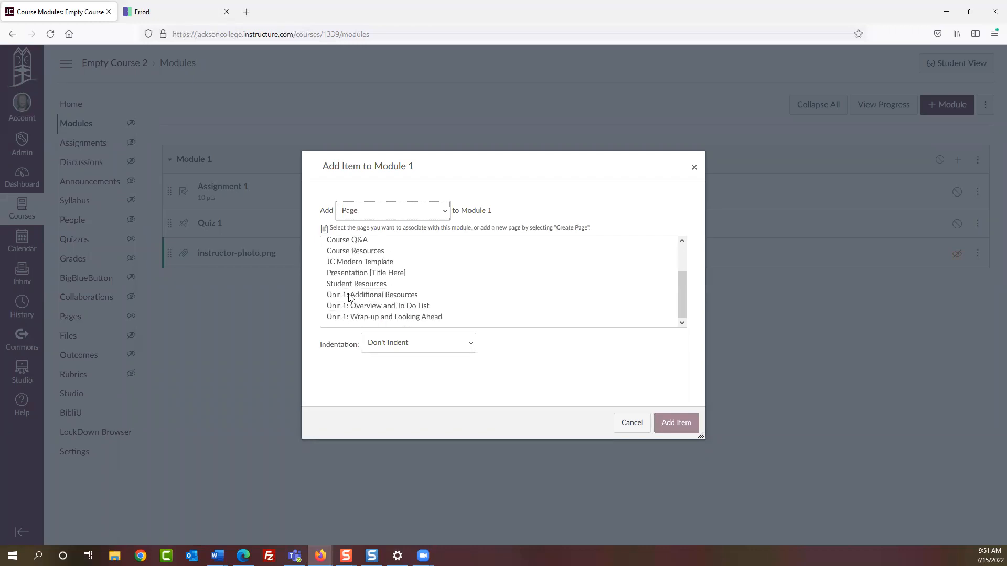
pyautogui.scroll(2, 345, 306)
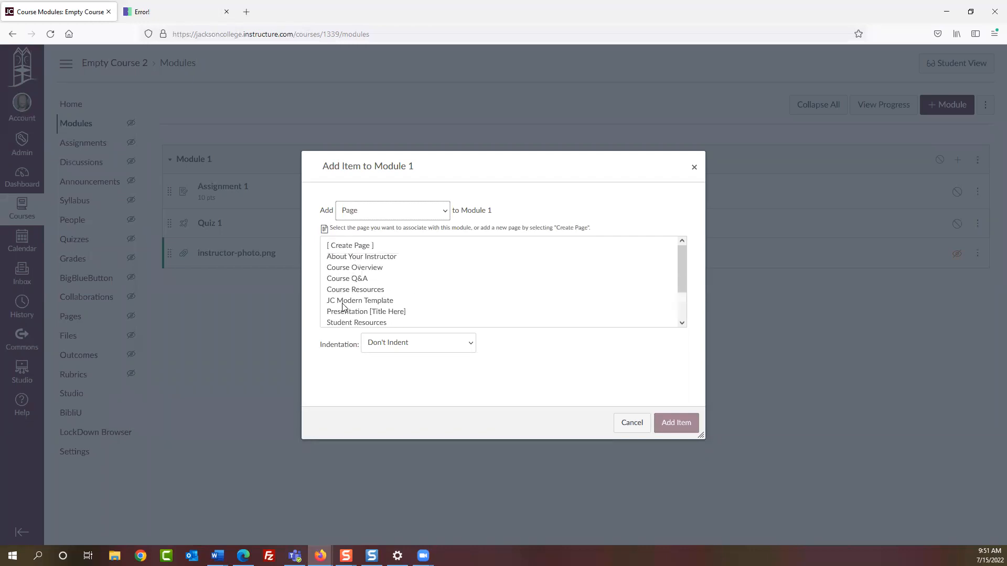
pyautogui.click(360, 247)
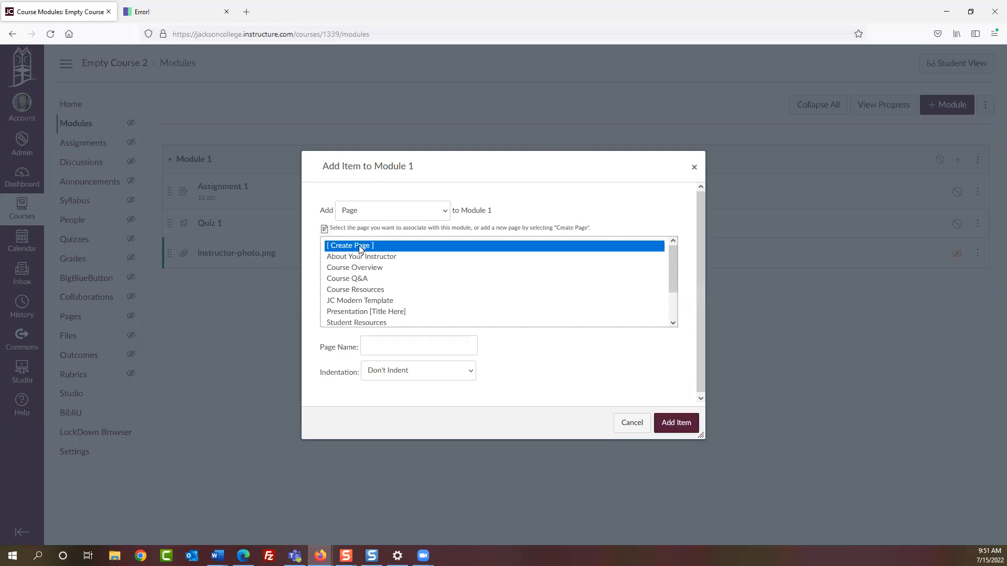
pyautogui.click(375, 345)
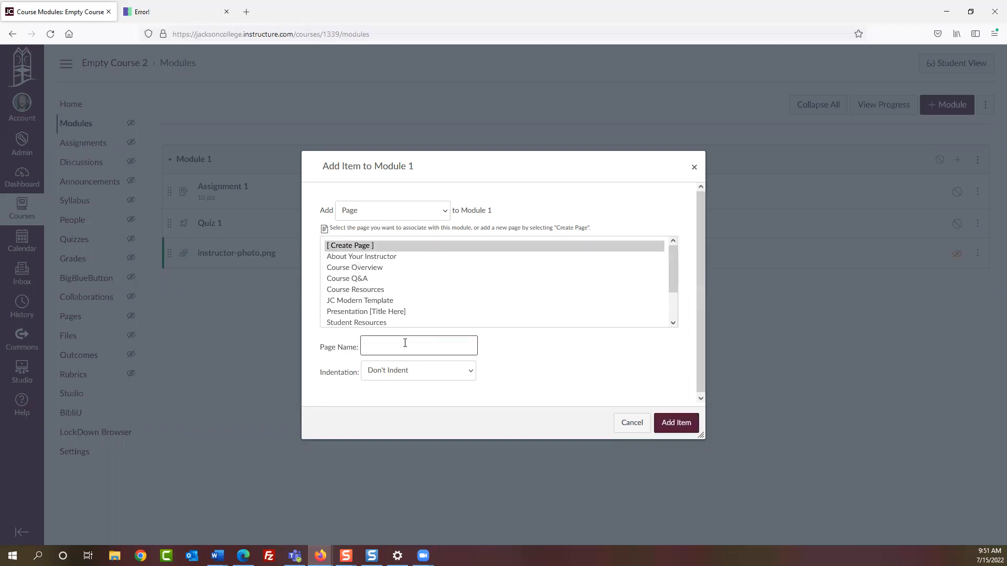
pyautogui.write('Page 1')
pyautogui.click(675, 426)
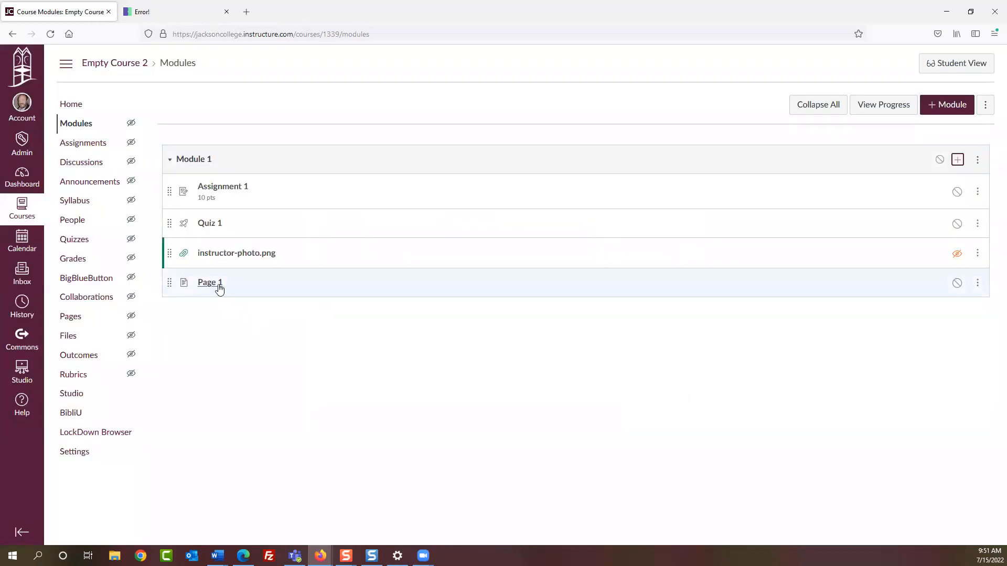
# - Open Page 1 for editing and enter the body text "This is a page."
pyautogui.click(219, 284)
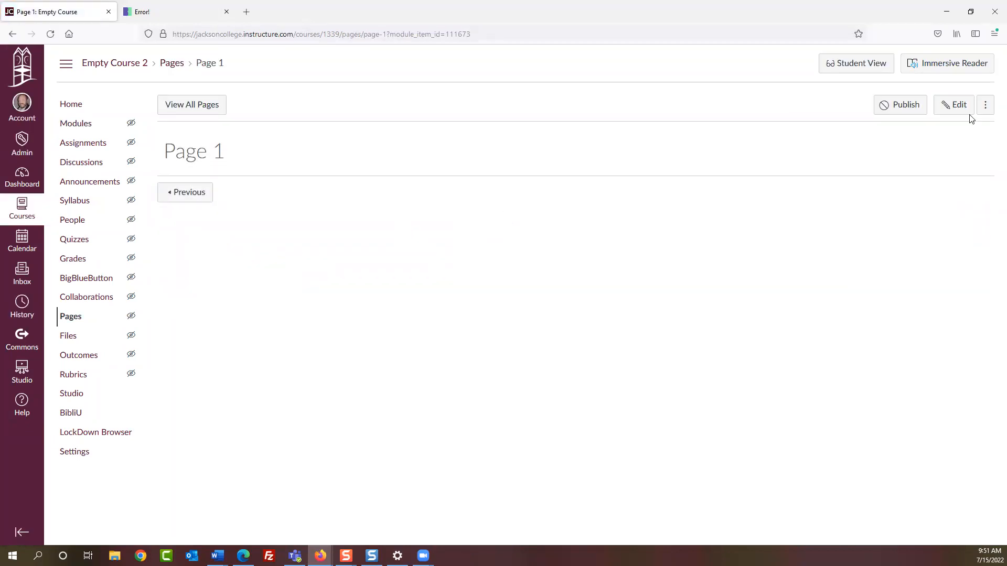
pyautogui.click(954, 104)
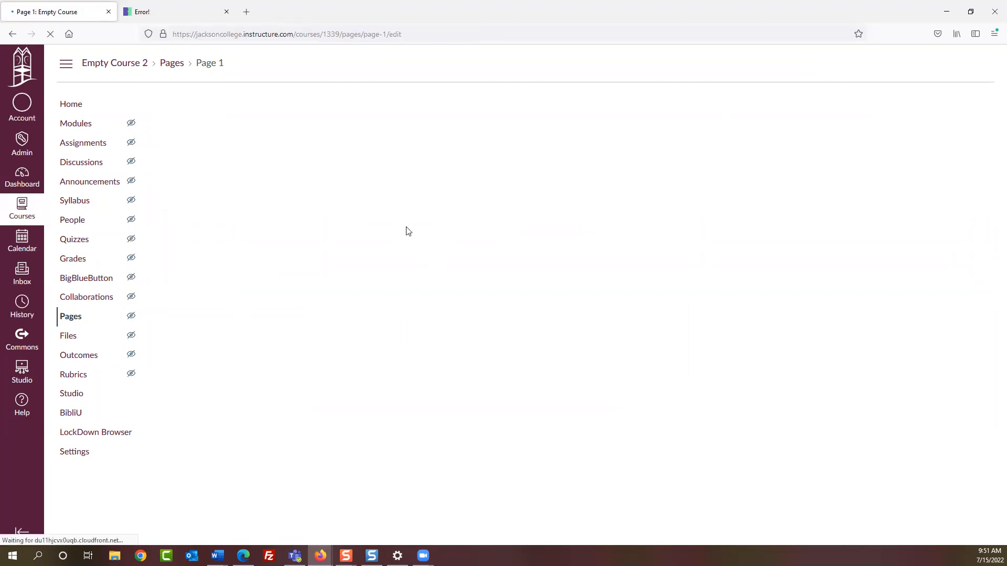
pyautogui.click(202, 225)
pyautogui.write('This is a page.')
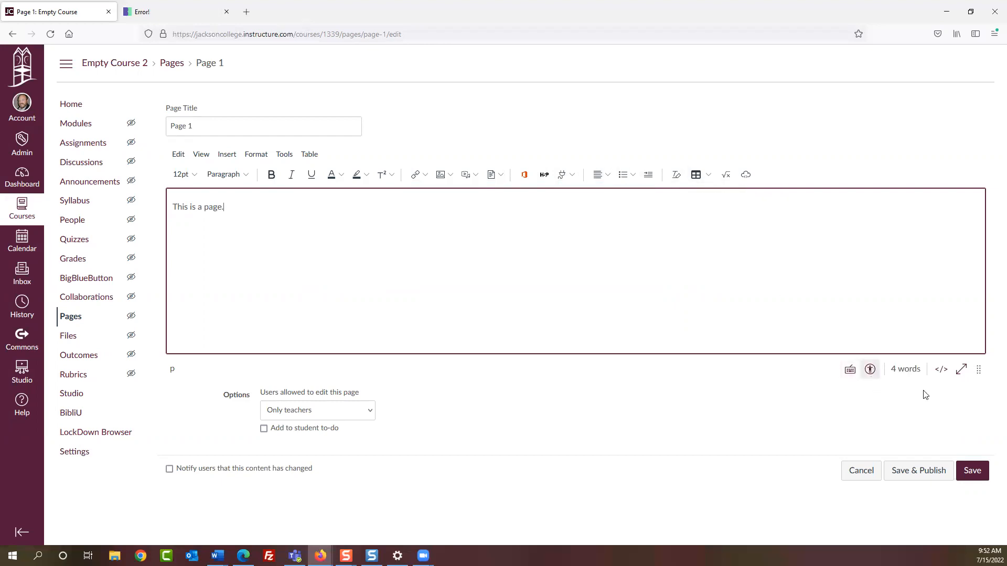
# - View the raw HTML of Page 1's content, return to the rich content view and examine the text there
pyautogui.click(943, 372)
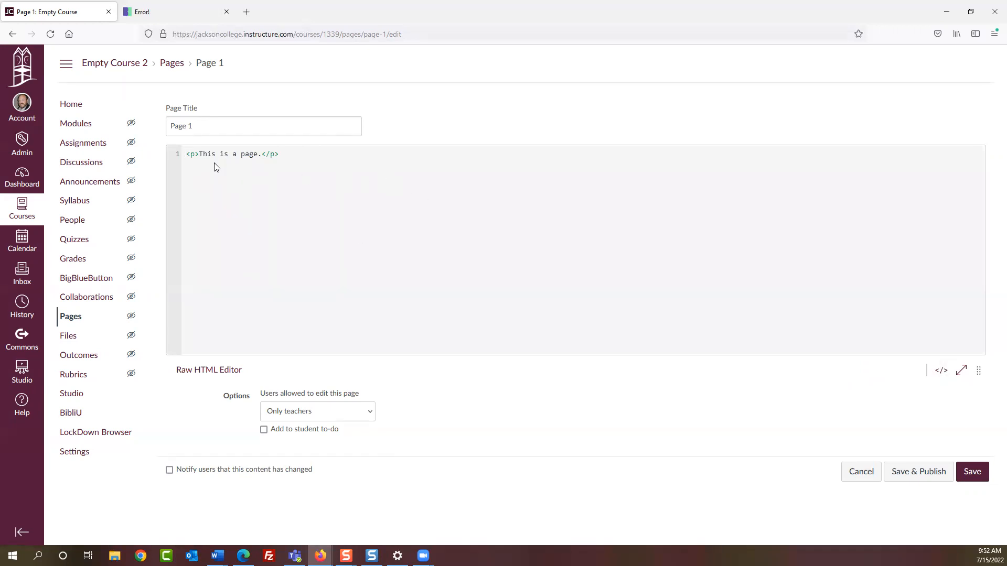
pyautogui.click(939, 371)
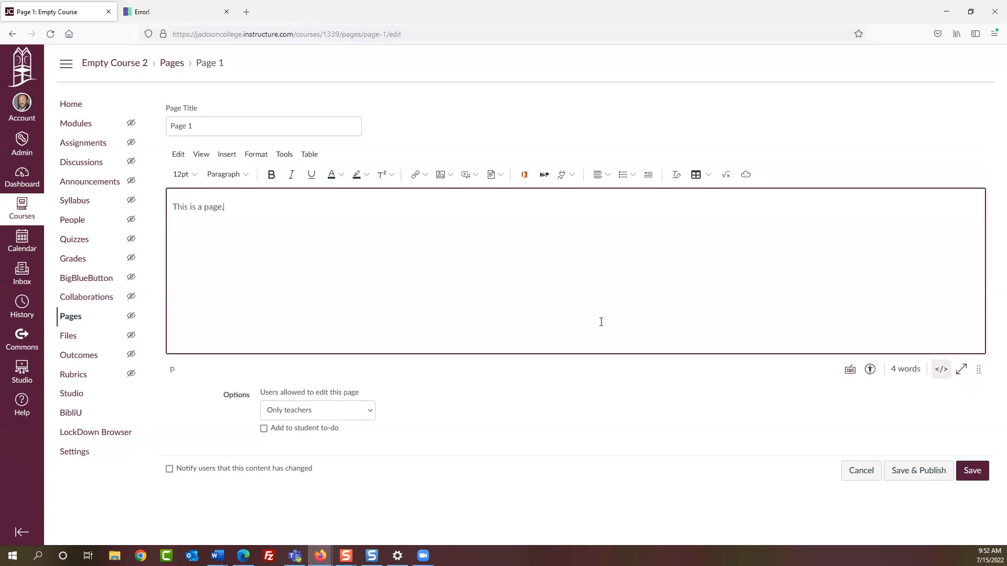
pyautogui.moveTo(228, 209); pyautogui.dragTo(151, 210)
pyautogui.click(531, 392)
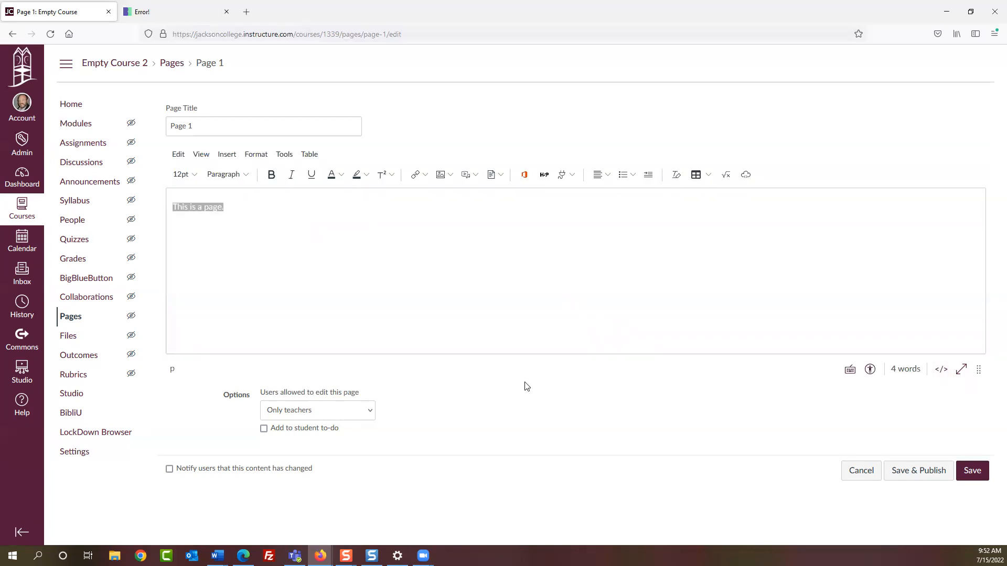
# - Try the Teachers and students and Anyone editing permissions for Page 1, finishing with Only teachers
pyautogui.click(326, 417)
pyautogui.click(320, 447)
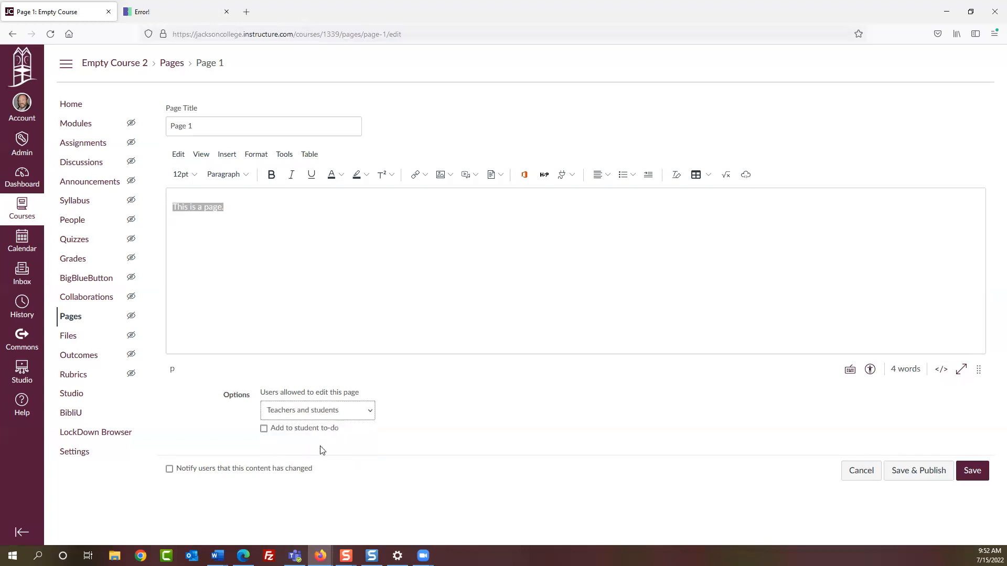
pyautogui.click(296, 414)
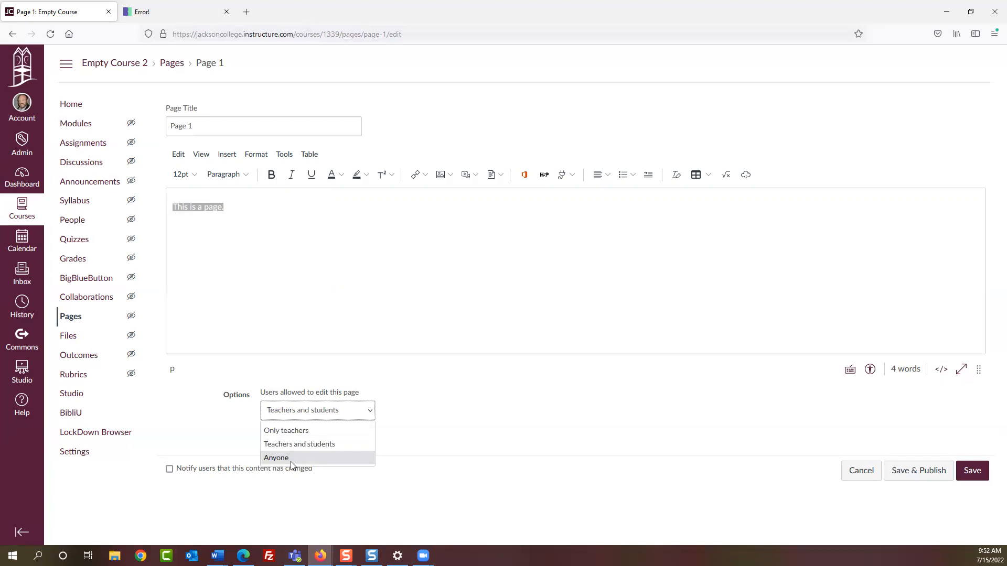
pyautogui.click(291, 459)
pyautogui.click(314, 411)
pyautogui.click(287, 430)
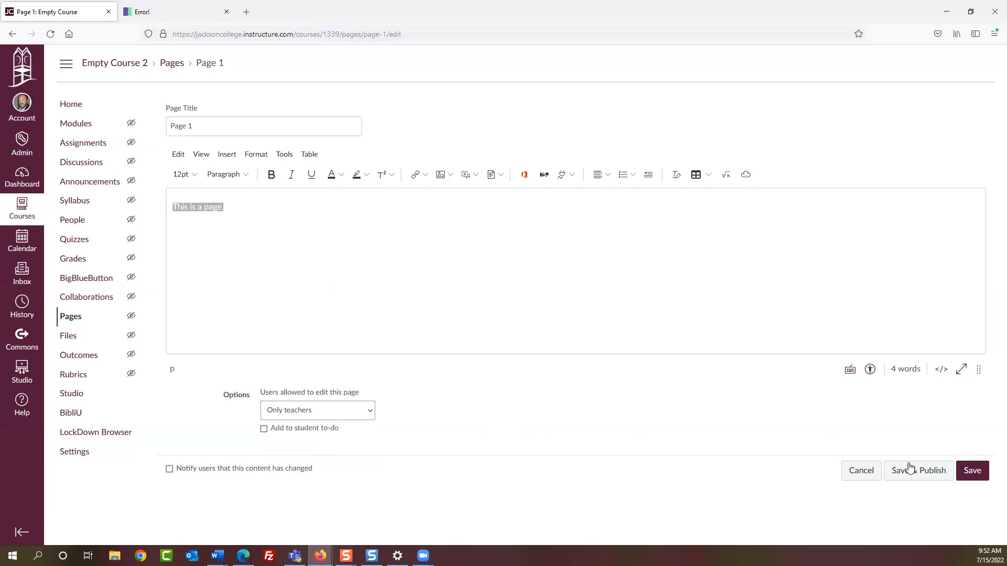
# - Save Page 1 without publishing it and return to the course modules
pyautogui.click(973, 471)
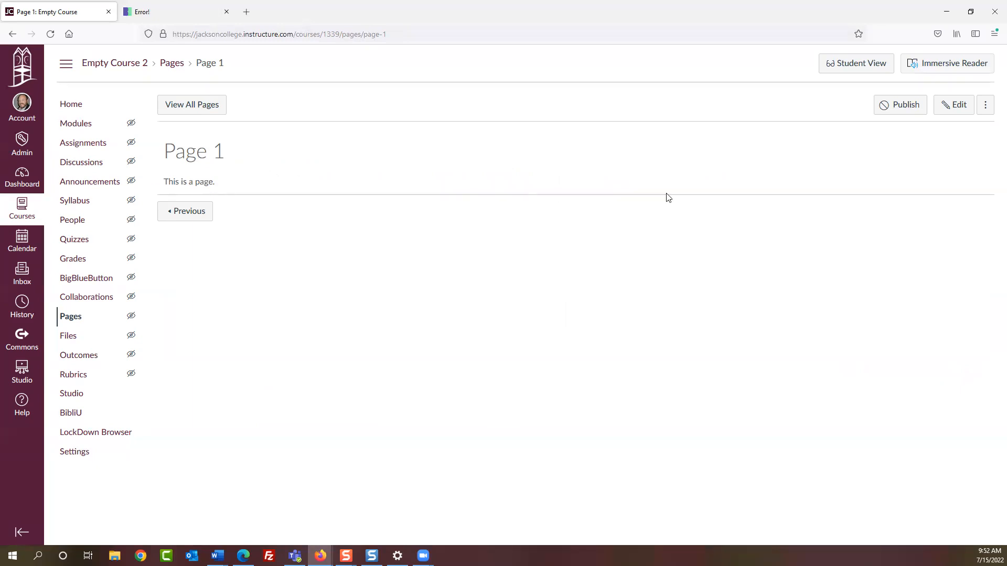
pyautogui.click(77, 122)
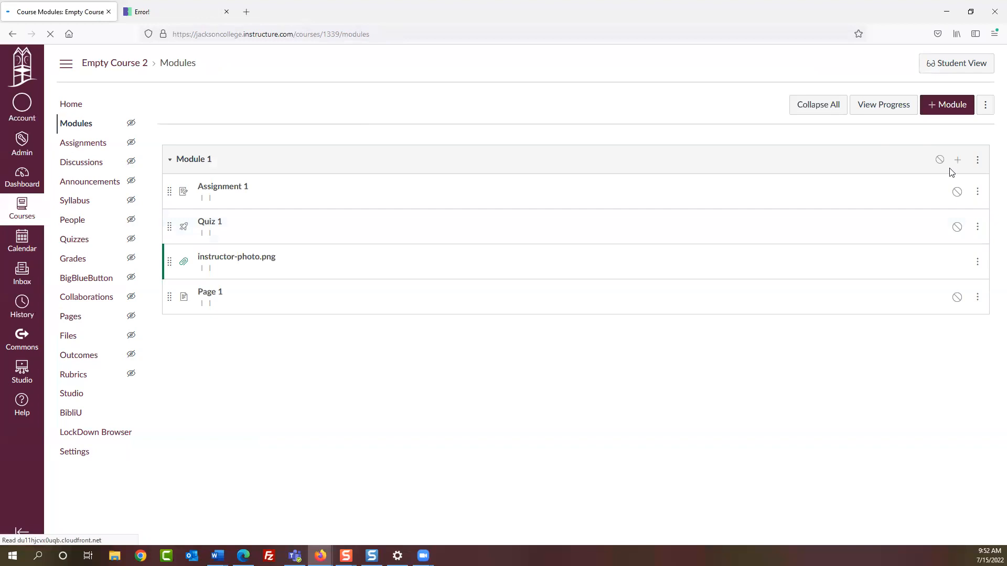
# - Create a new discussion topic named Discussion 1 in Module 1 without indentation
pyautogui.click(956, 164)
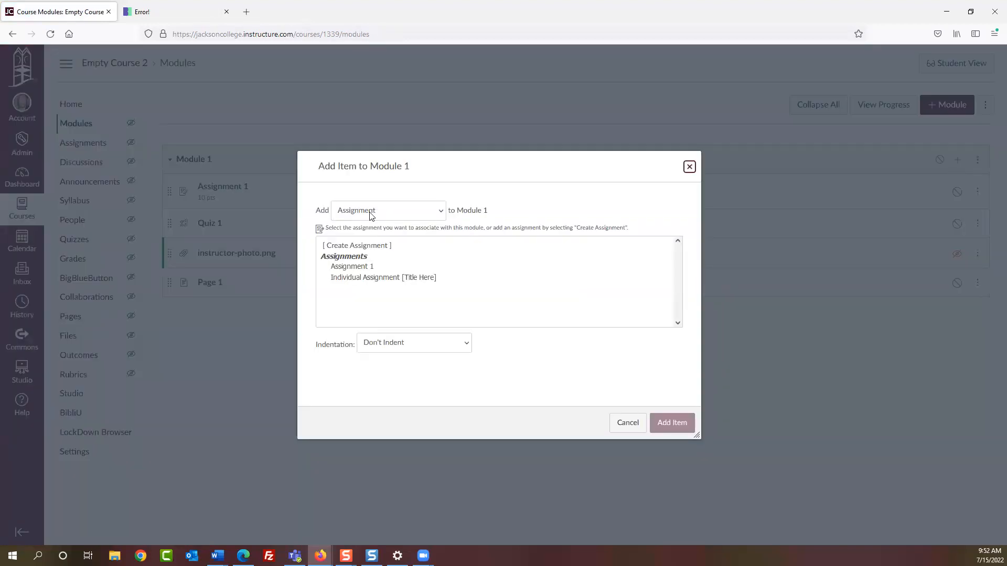
pyautogui.click(370, 211)
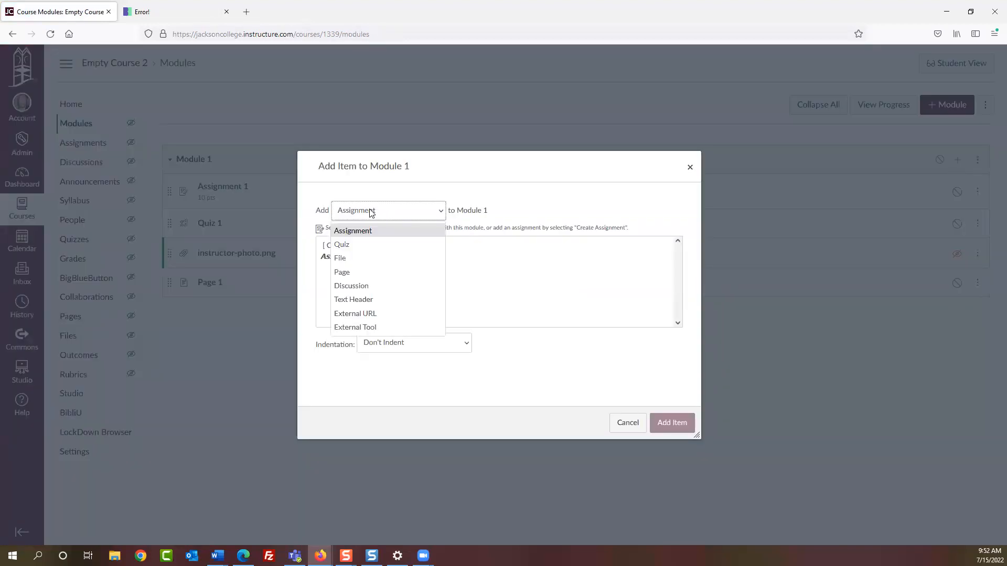
pyautogui.click(370, 285)
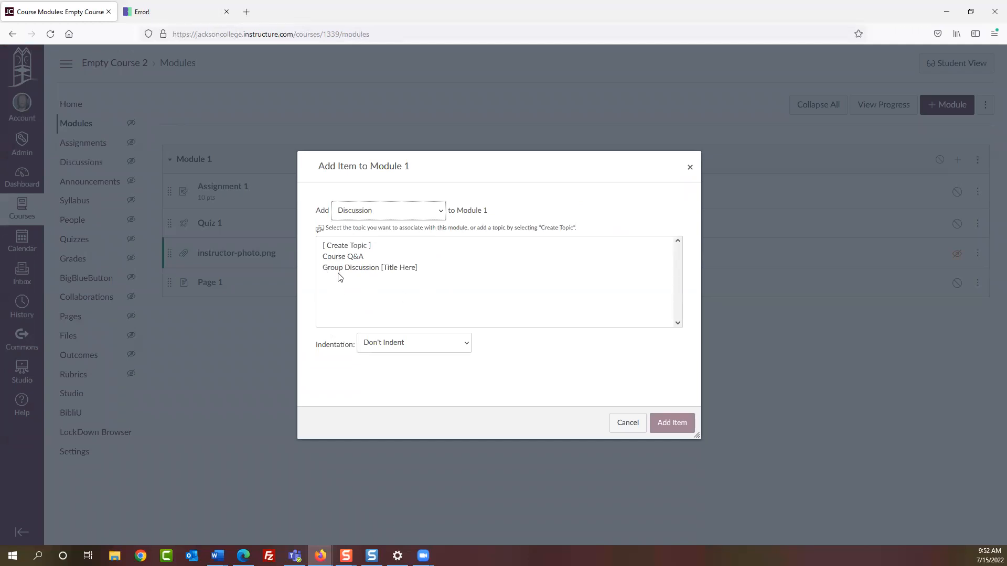
pyautogui.click(347, 246)
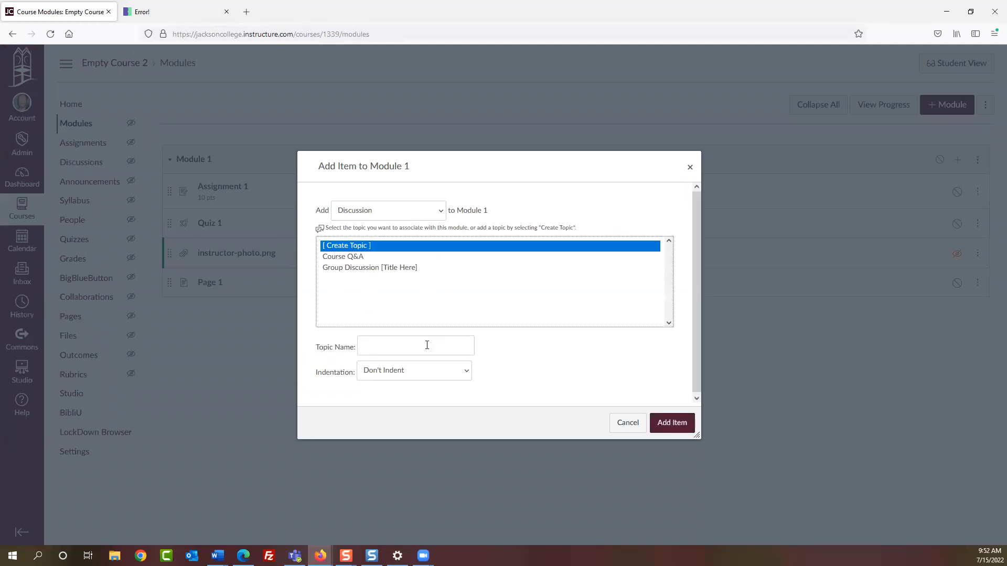
pyautogui.click(425, 345)
pyautogui.write('Disc')
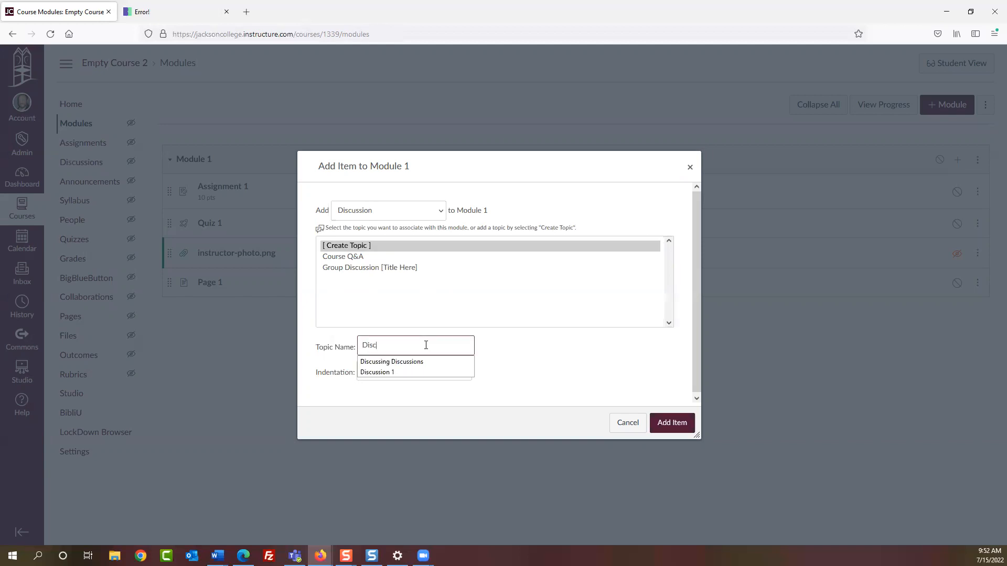
pyautogui.write('ussion 1')
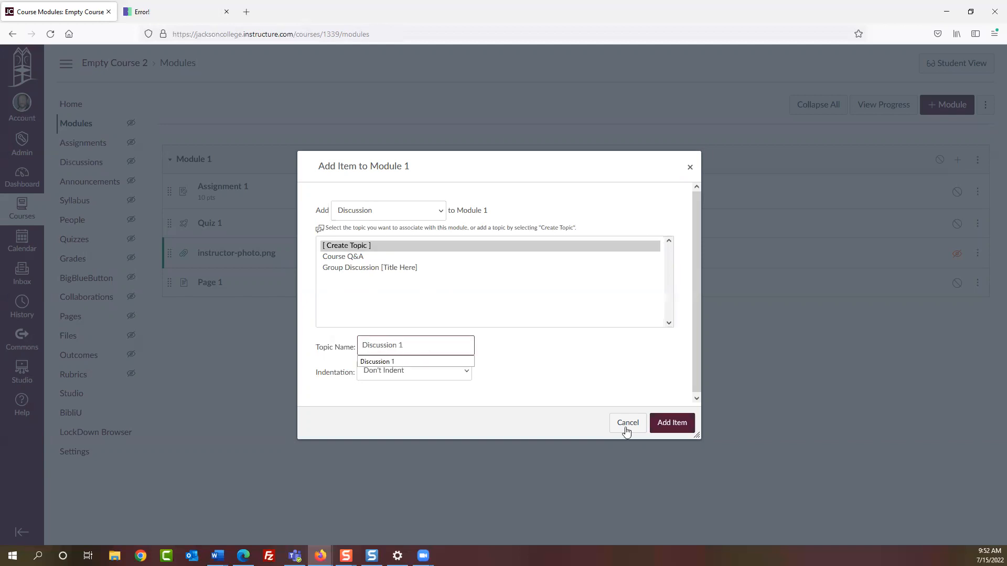
pyautogui.click(684, 423)
# - Open Discussion 1 for editing and enter the prompt "This is a question to discuss."
pyautogui.click(220, 312)
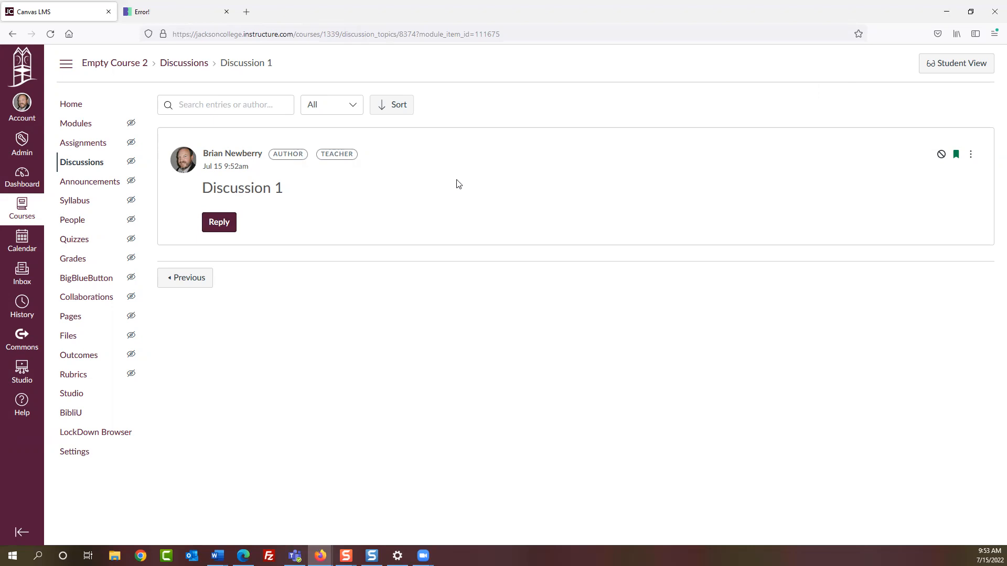
pyautogui.click(971, 156)
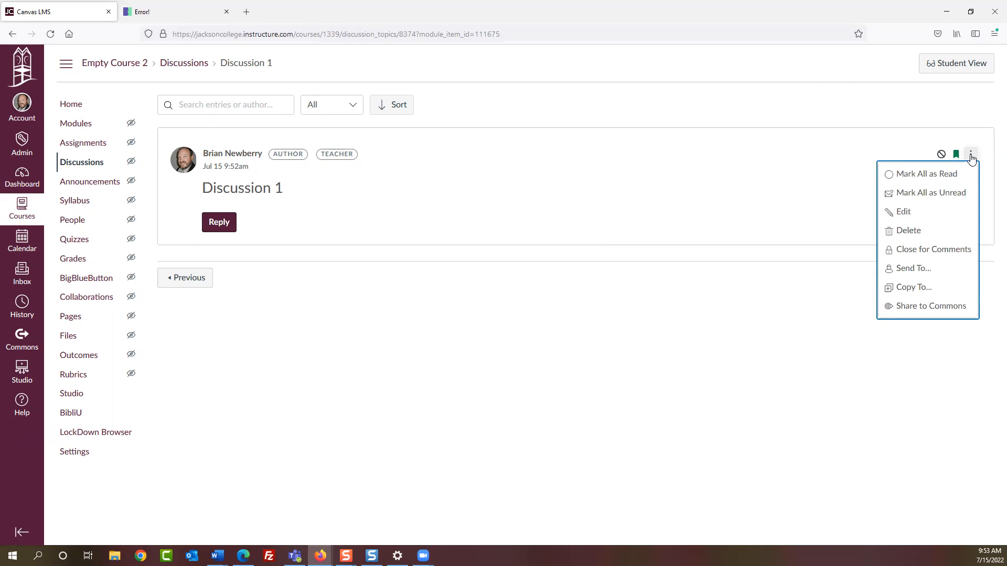
pyautogui.click(918, 217)
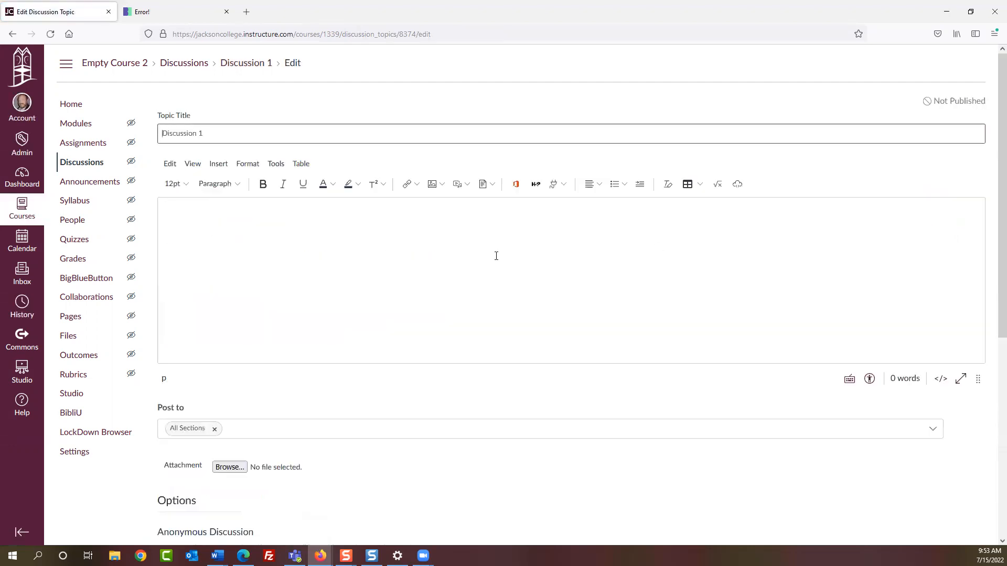
pyautogui.click(316, 245)
pyautogui.write('This is a question to discuss.')
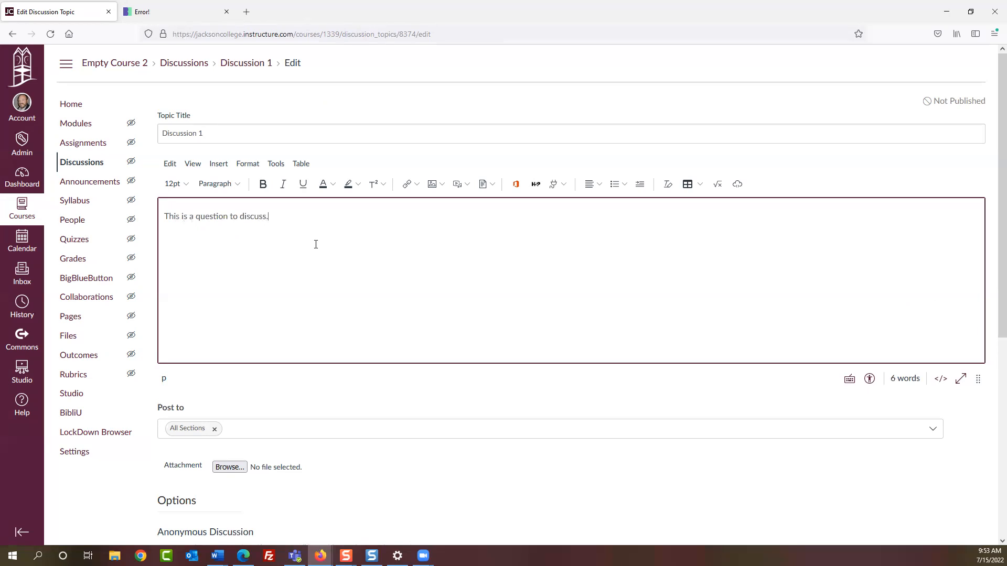
# - Examine Discussion 1's section posting, attachment and anonymous discussion settings
pyautogui.scroll(-3, 259, 293)
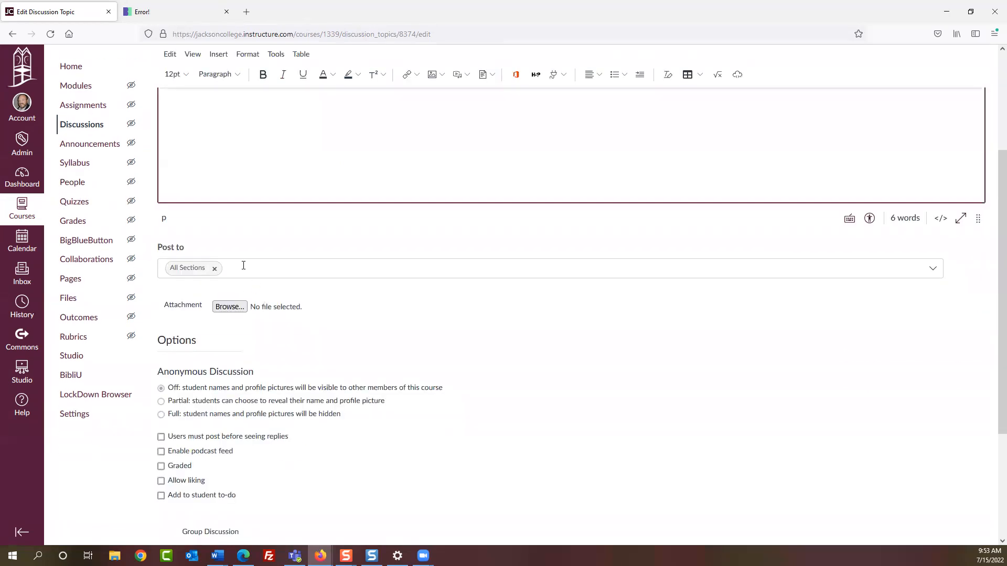
pyautogui.scroll(-2, 248, 262)
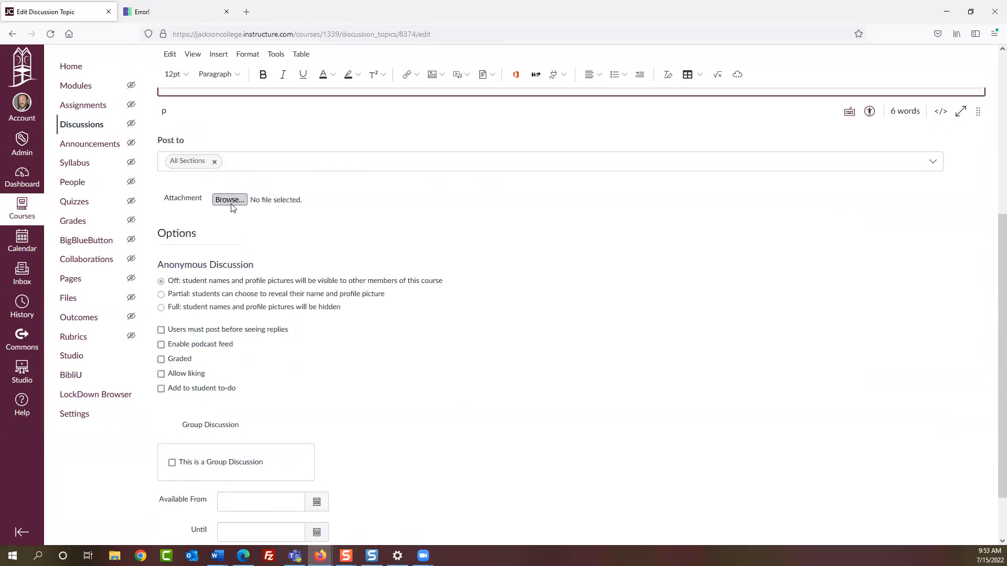
pyautogui.scroll(5, 274, 216)
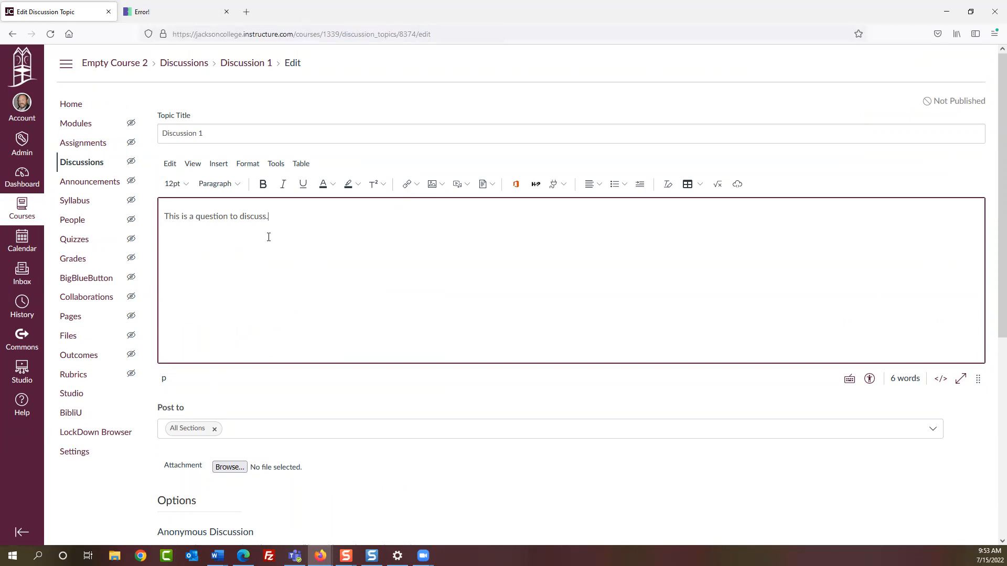
pyautogui.scroll(-6, 268, 237)
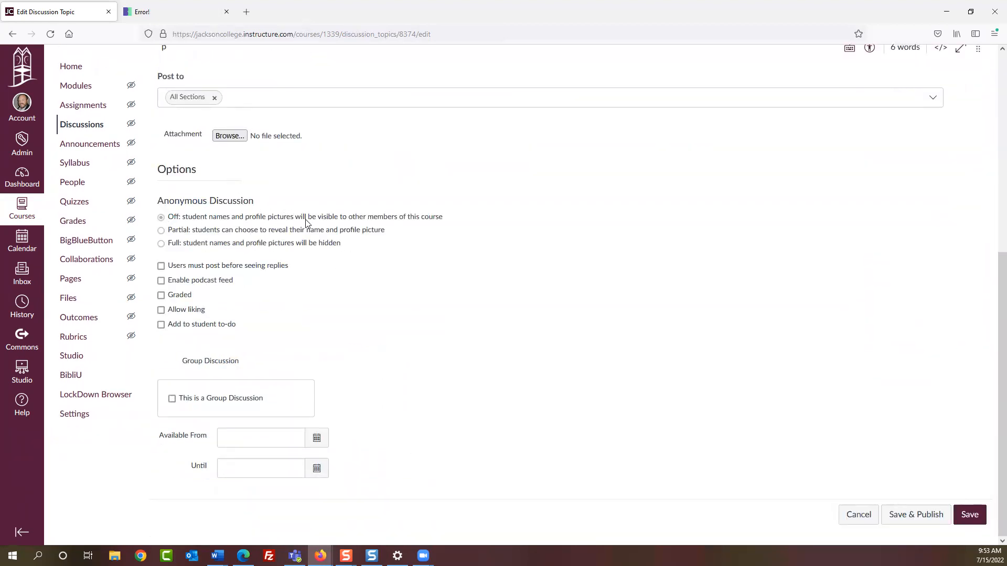
pyautogui.moveTo(357, 248); pyautogui.dragTo(158, 201)
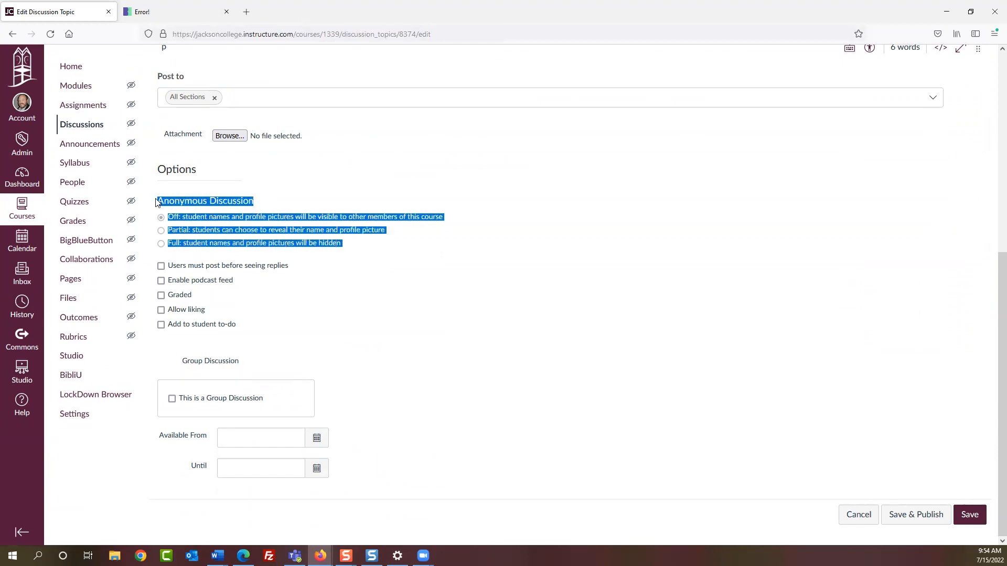
pyautogui.click(318, 204)
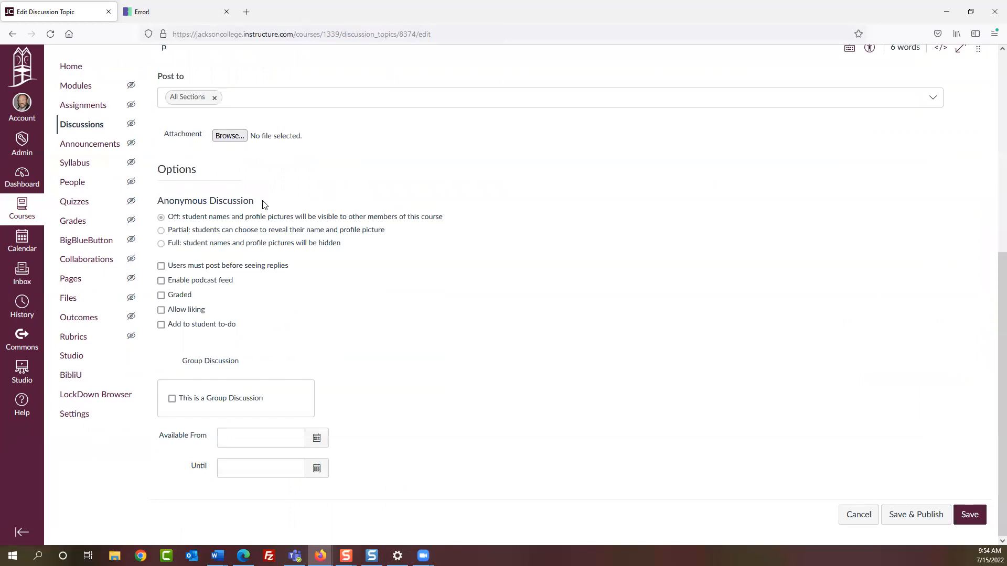
pyautogui.moveTo(380, 253); pyautogui.dragTo(142, 203)
pyautogui.click(501, 275)
# - Try requiring users to post before seeing replies, turn it back off and examine the podcast feed option
pyautogui.click(163, 271)
pyautogui.click(161, 267)
pyautogui.moveTo(248, 283); pyautogui.dragTo(168, 286)
pyautogui.click(268, 291)
pyautogui.click(164, 297)
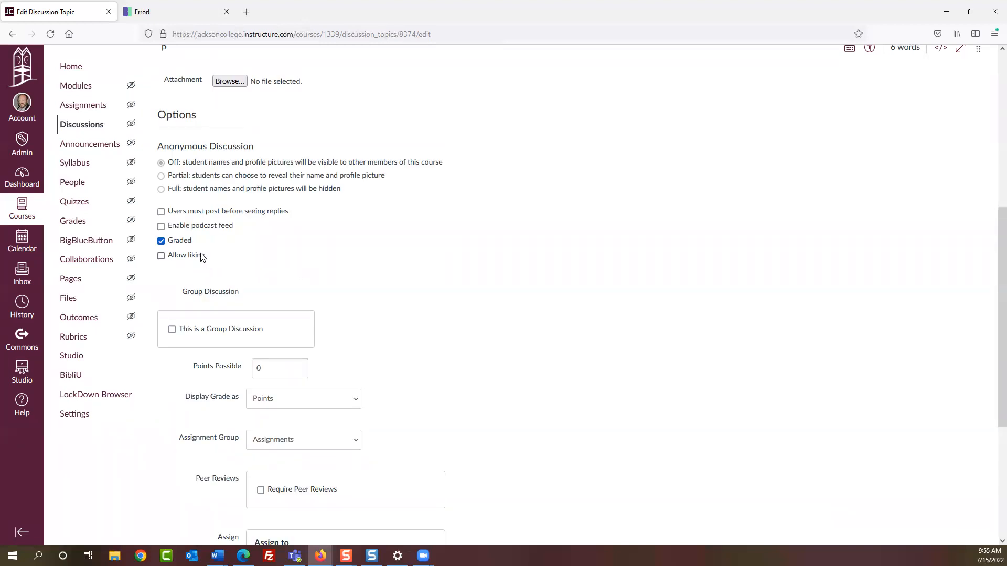
pyautogui.scroll(-2, 237, 254)
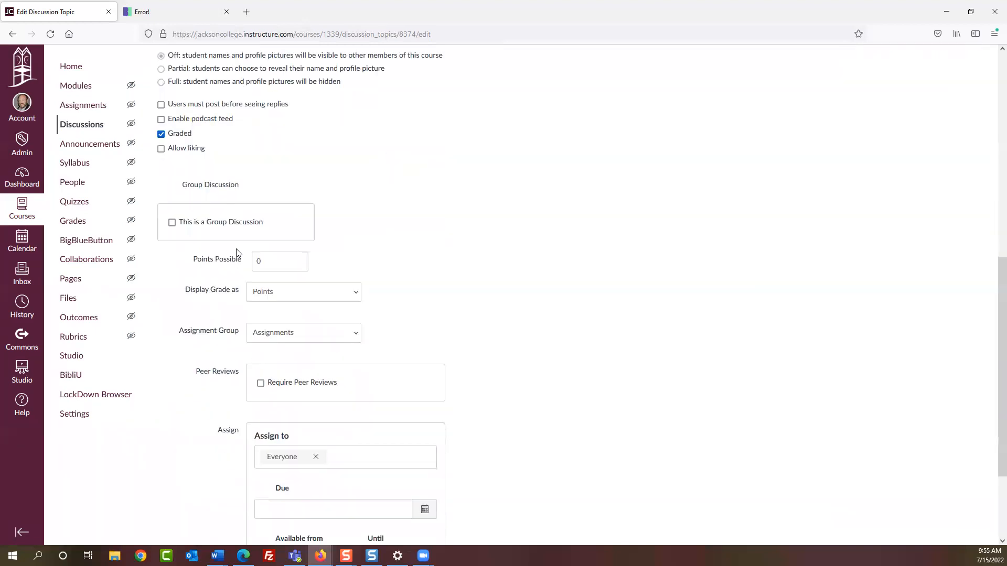
pyautogui.click(162, 134)
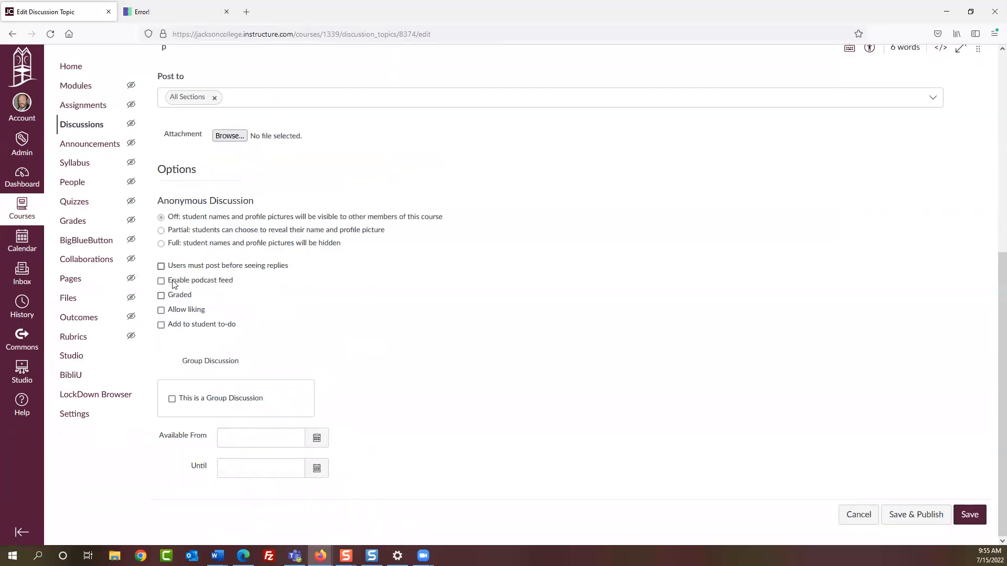
# - Make Discussion 1 graded, worth 10 points, with the grade displayed as Points
pyautogui.click(161, 295)
pyautogui.scroll(-4, 338, 260)
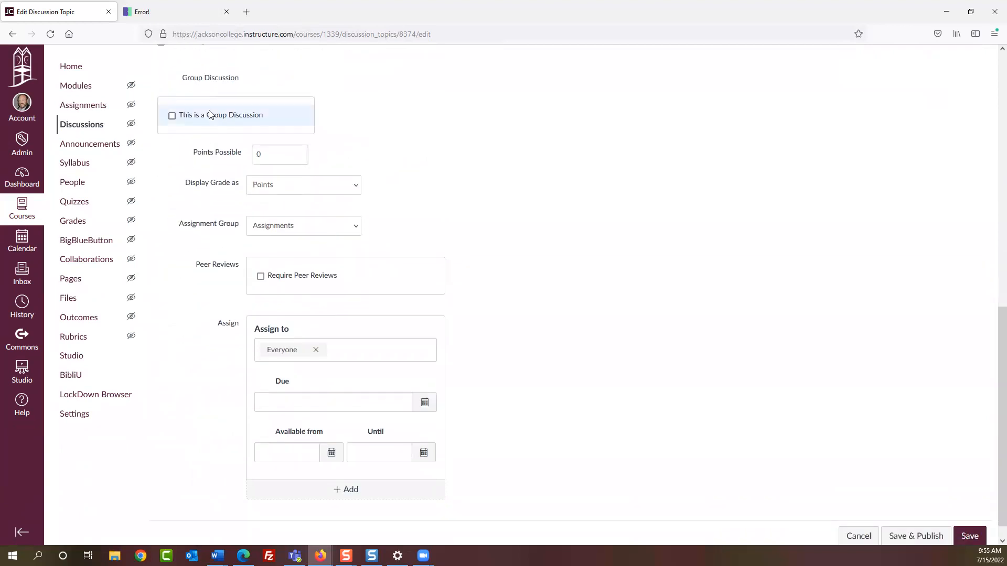
pyautogui.click(273, 155)
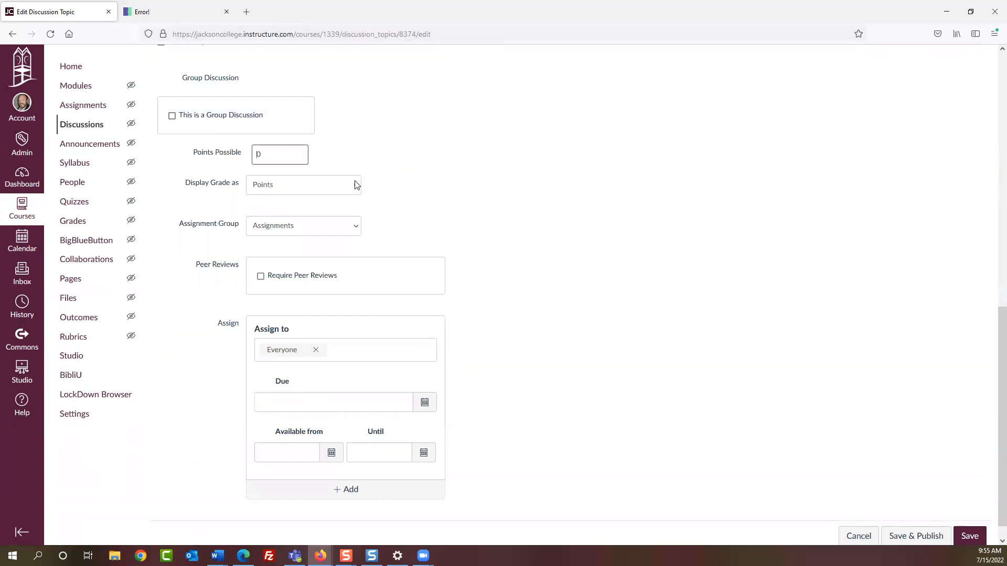
pyautogui.press('BackSpace')
pyautogui.write('10')
pyautogui.click(279, 192)
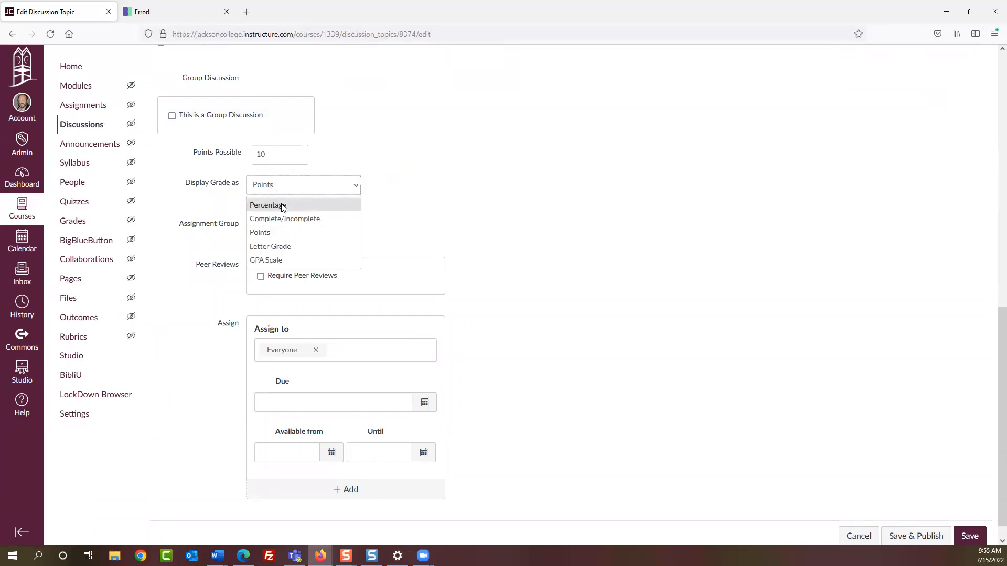
pyautogui.click(269, 233)
# - Try requiring peer reviews for Discussion 1 and turn the requirement back off
pyautogui.scroll(-1, 516, 184)
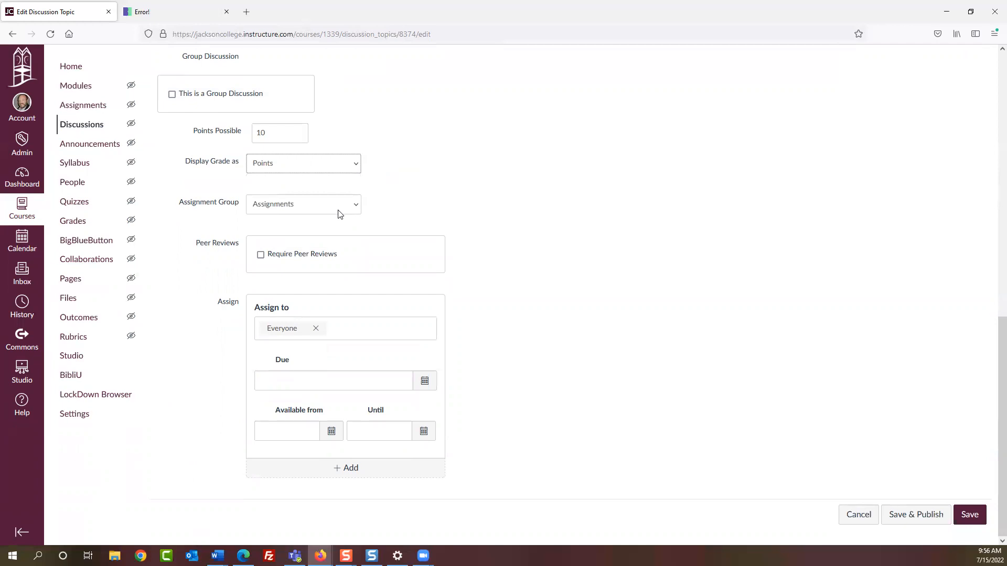
pyautogui.click(262, 257)
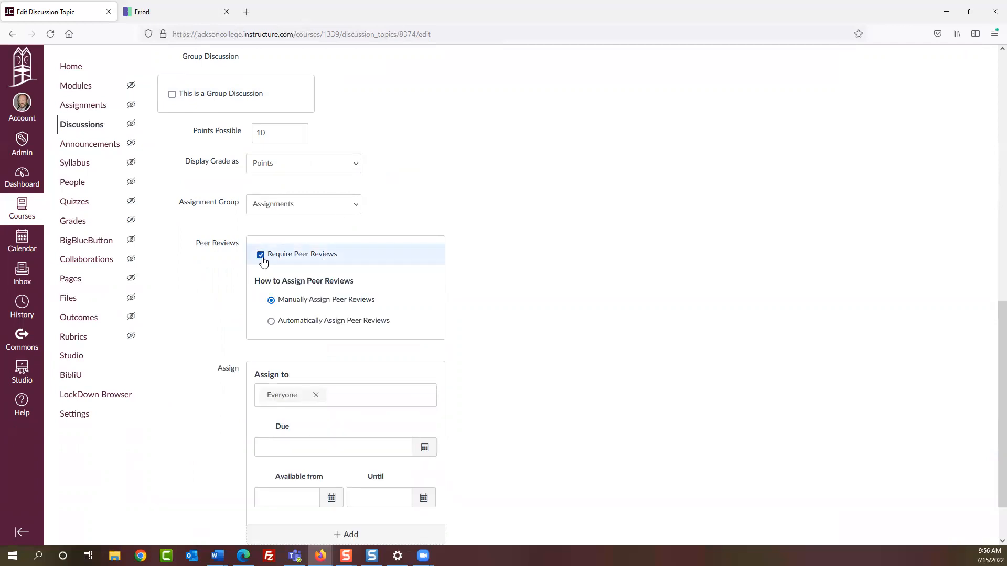
pyautogui.click(261, 256)
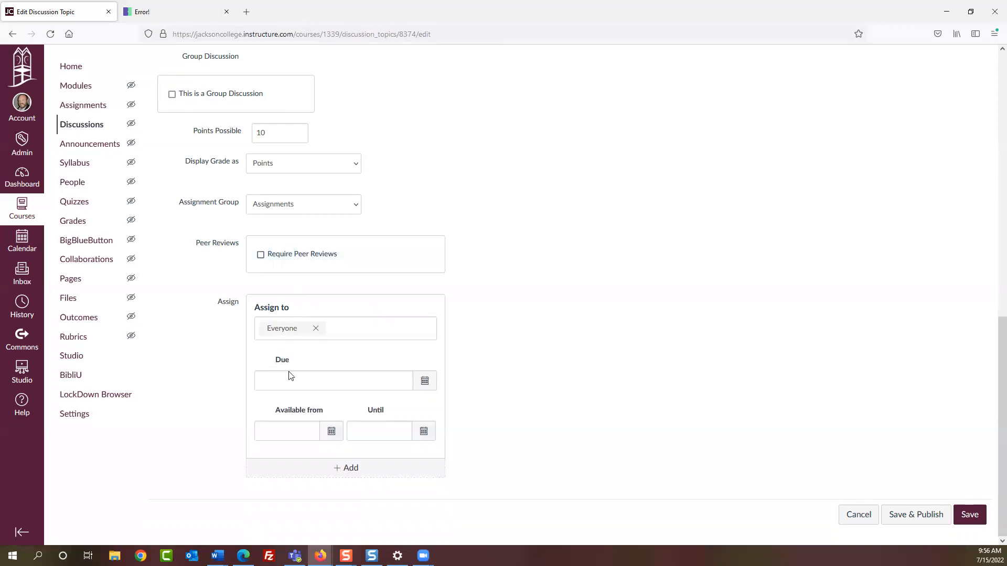
# - Review Discussion 1's prompt and grading settings and save the topic without publishing it
pyautogui.scroll(6, 280, 398)
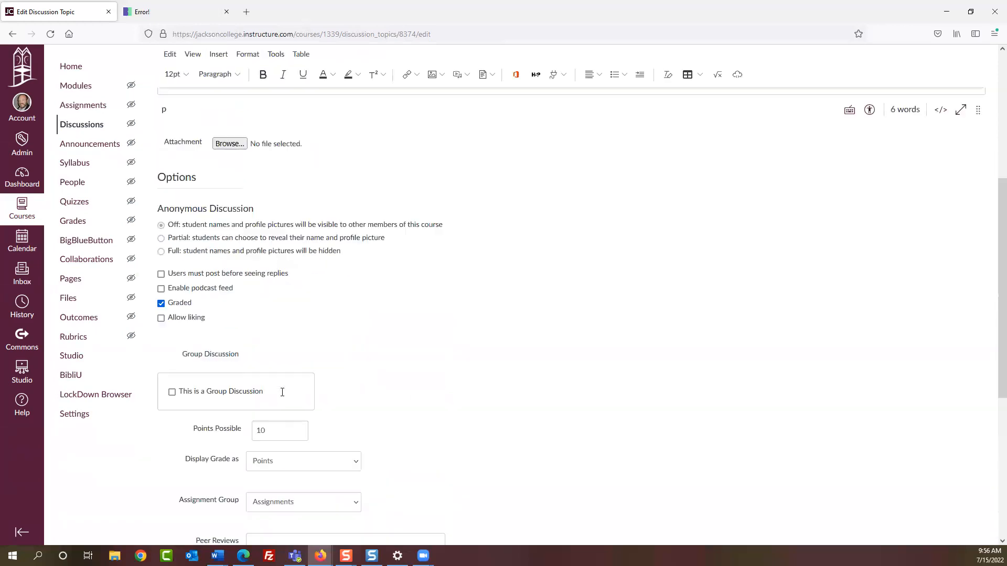
pyautogui.scroll(5, 280, 384)
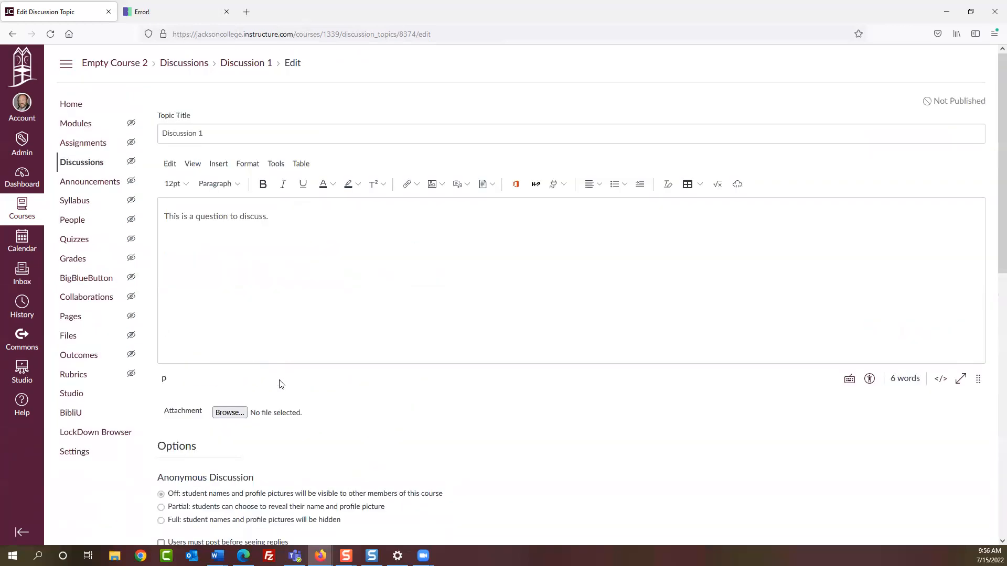
pyautogui.scroll(-11, 283, 383)
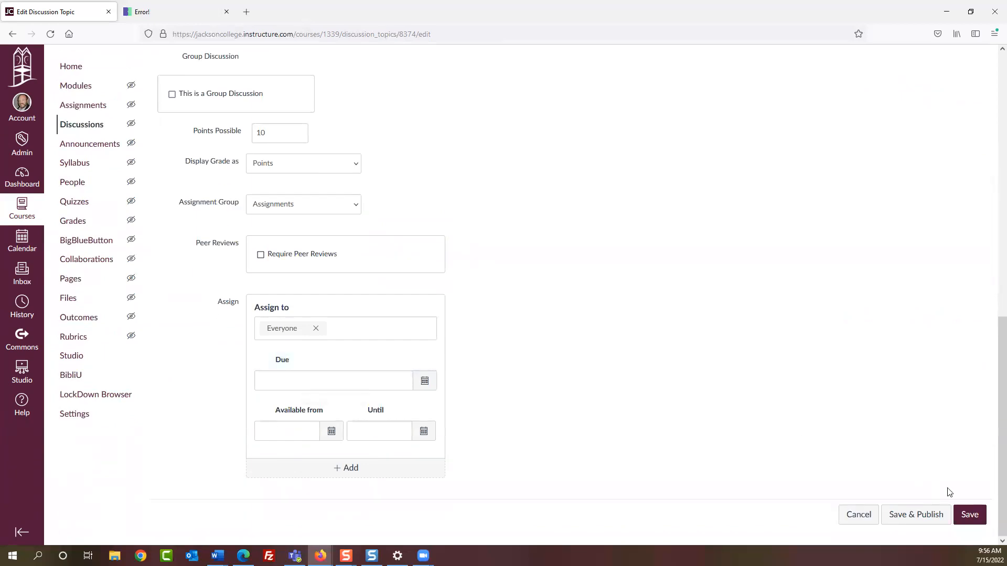
pyautogui.click(971, 514)
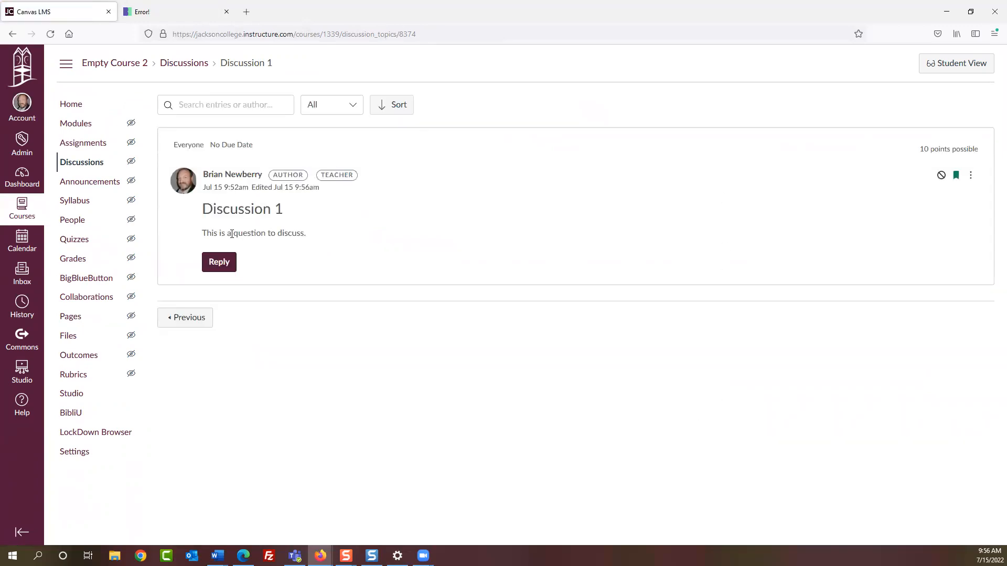
# - Examine the saved prompt and the reply editor in Discussion 1 and return to the course modules
pyautogui.moveTo(206, 233); pyautogui.dragTo(330, 238)
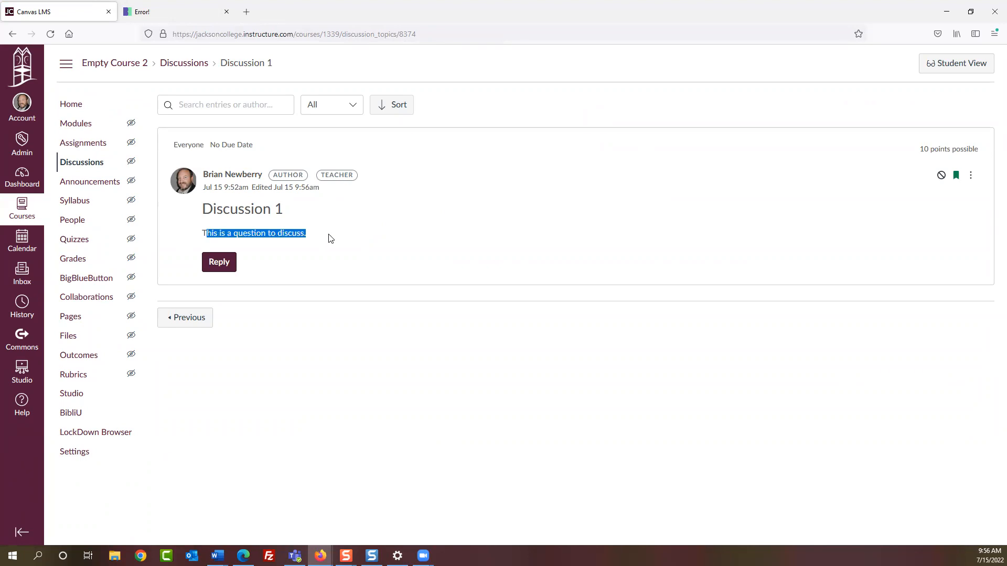
pyautogui.click(219, 263)
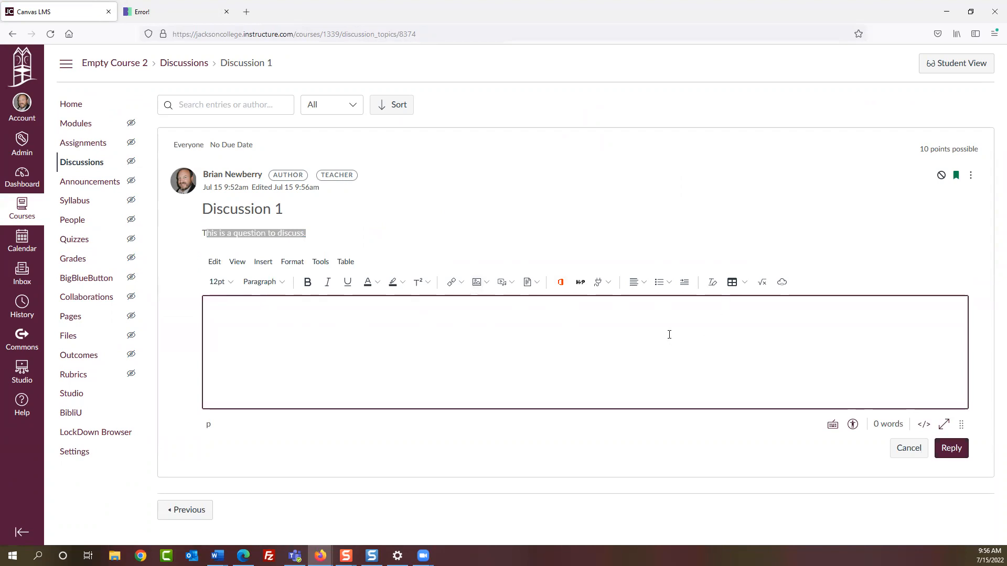
pyautogui.click(72, 129)
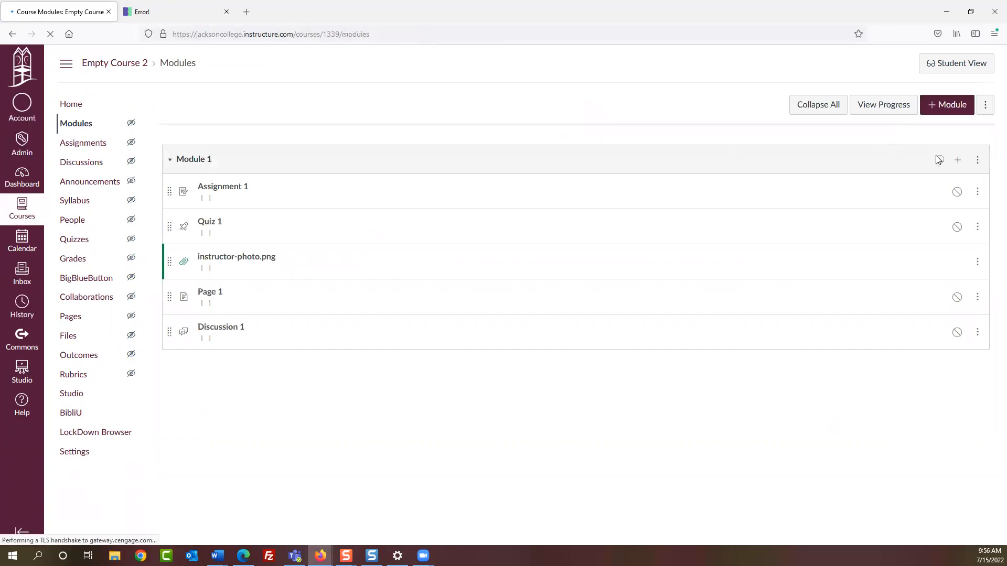
# - Add a text header reading "This is a text header." to Module 1, indented 2 levels
pyautogui.click(960, 160)
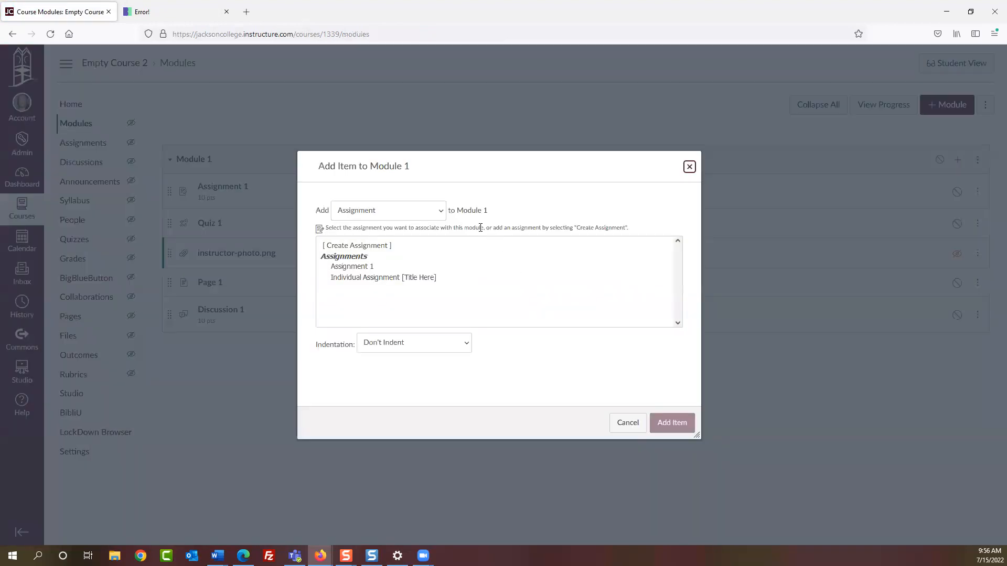
pyautogui.click(436, 212)
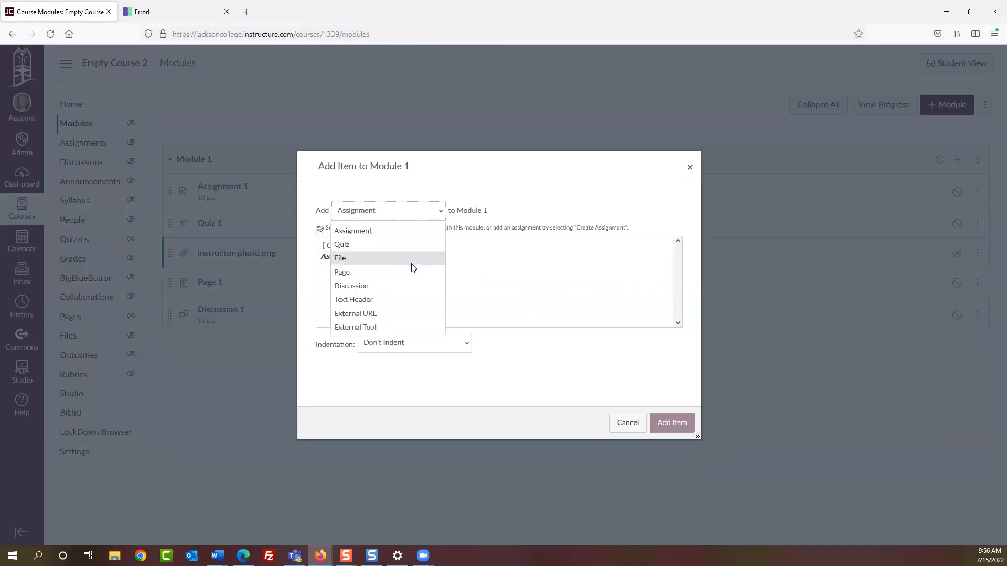
pyautogui.click(364, 301)
pyautogui.click(396, 245)
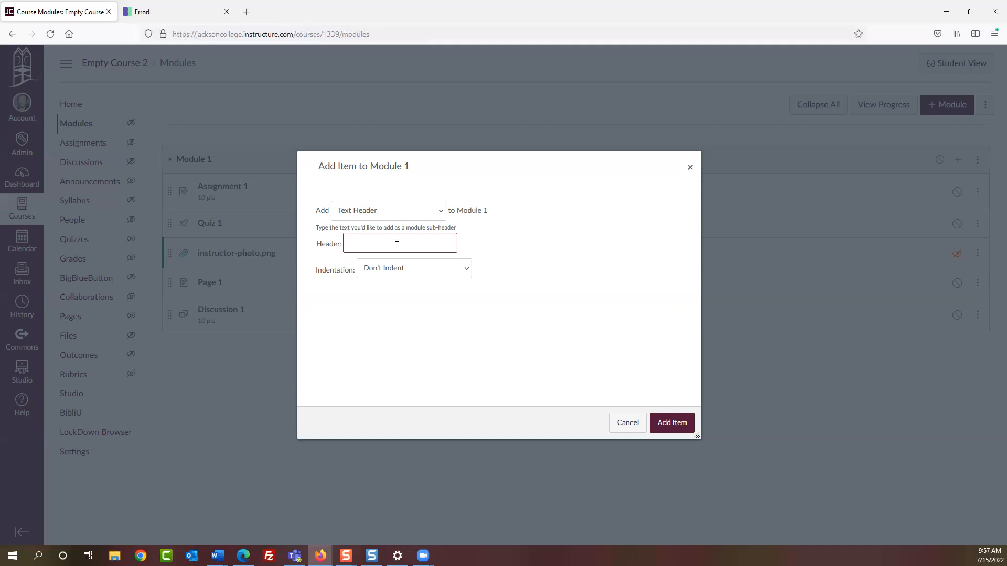
pyautogui.write('This is a text header.')
pyautogui.click(459, 273)
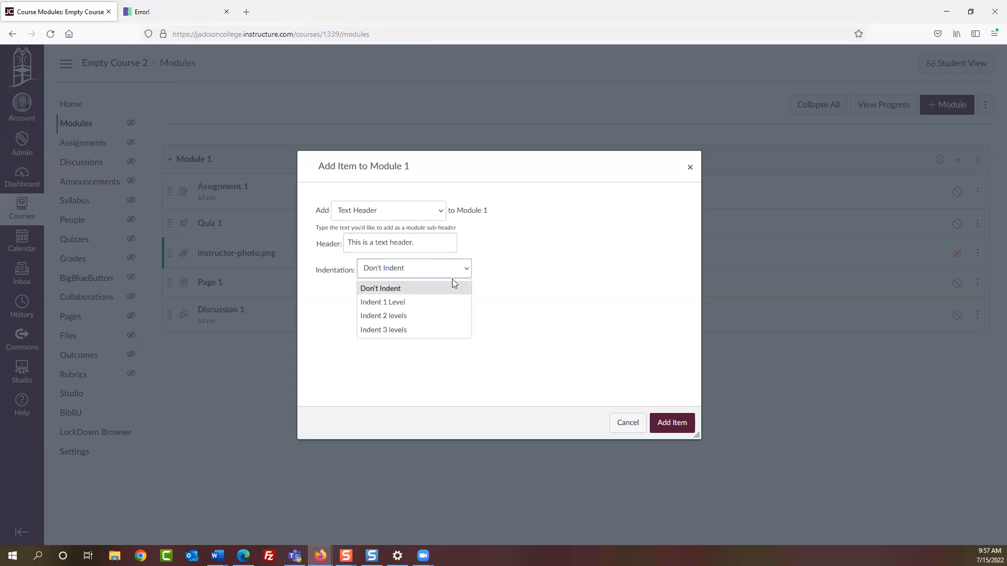
pyautogui.click(419, 317)
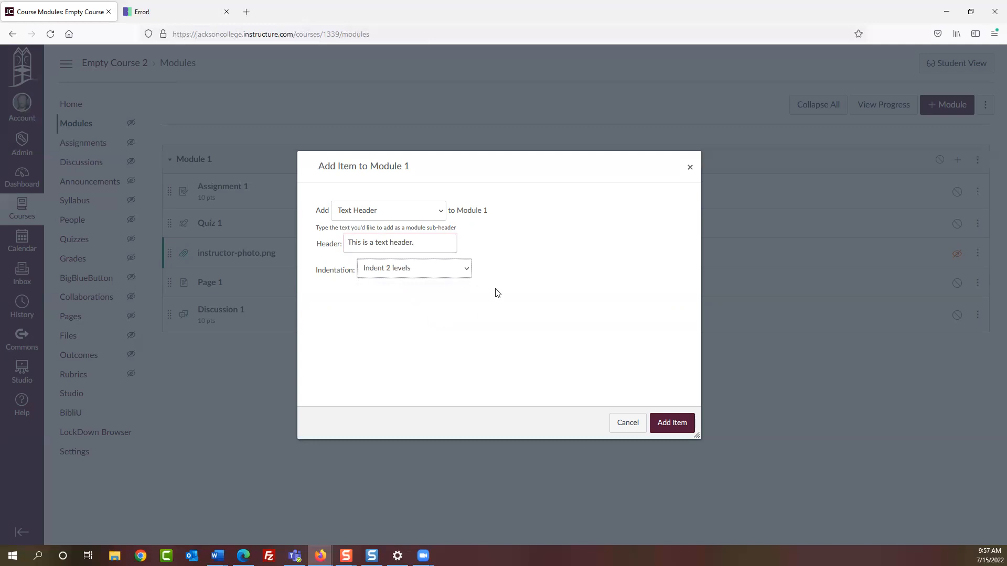
pyautogui.click(673, 422)
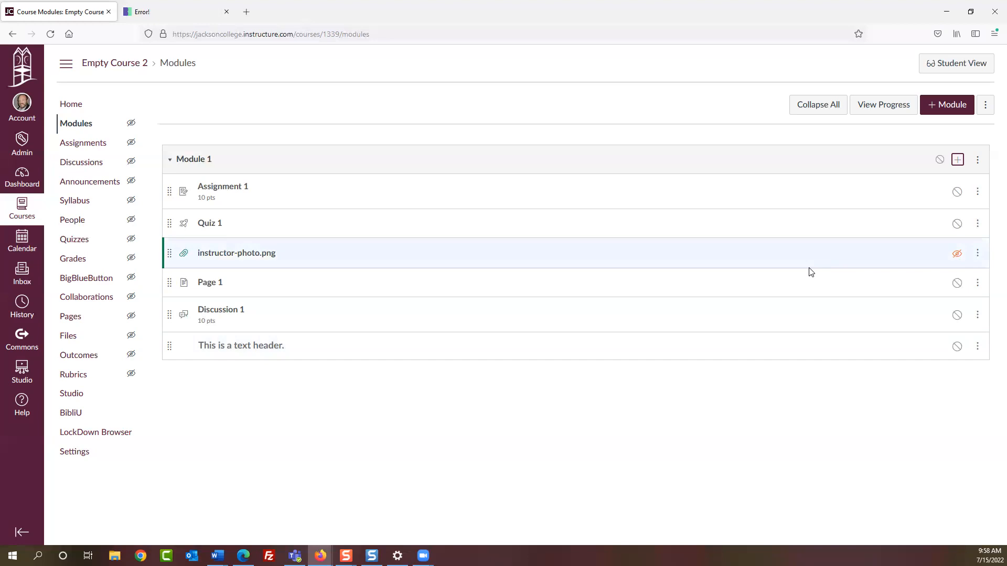
pyautogui.click(957, 159)
pyautogui.click(393, 210)
pyautogui.click(371, 312)
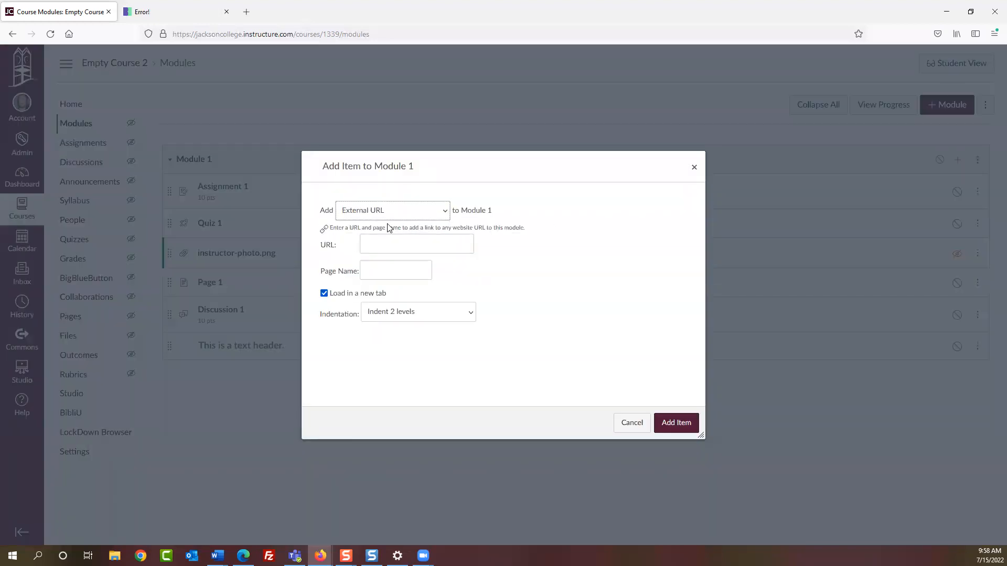
pyautogui.click(400, 248)
pyautogui.write('https://you')
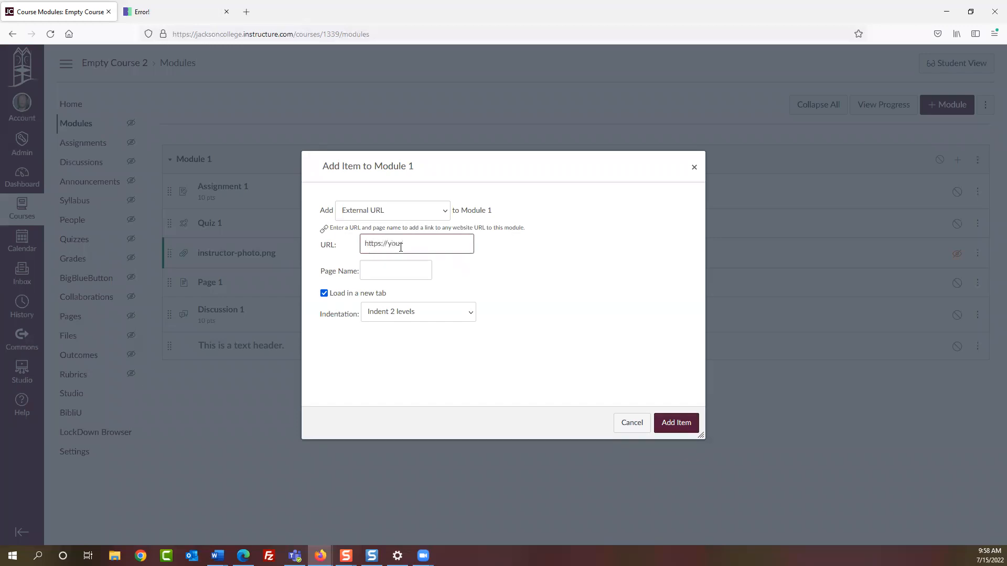
pyautogui.write('tube.com')
pyautogui.click(398, 271)
pyautogui.write('YouTube')
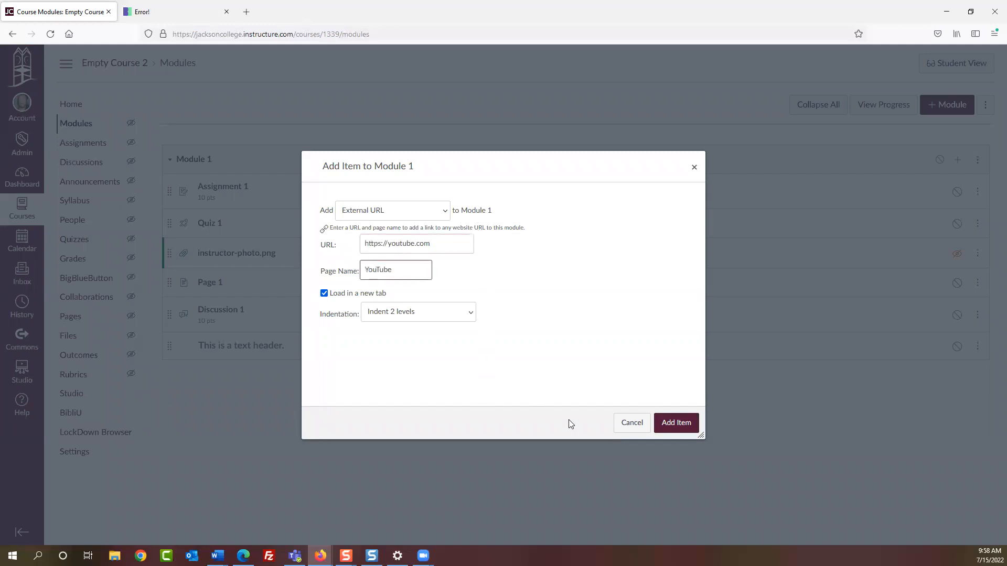
pyautogui.click(676, 424)
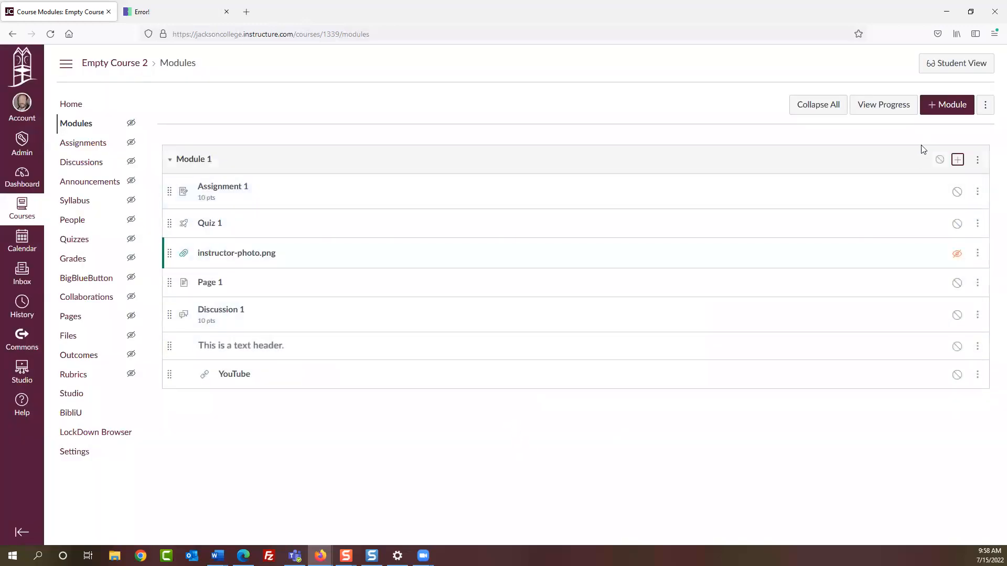
# - Look through the available external tools and add BibliU to Module 1
pyautogui.click(957, 160)
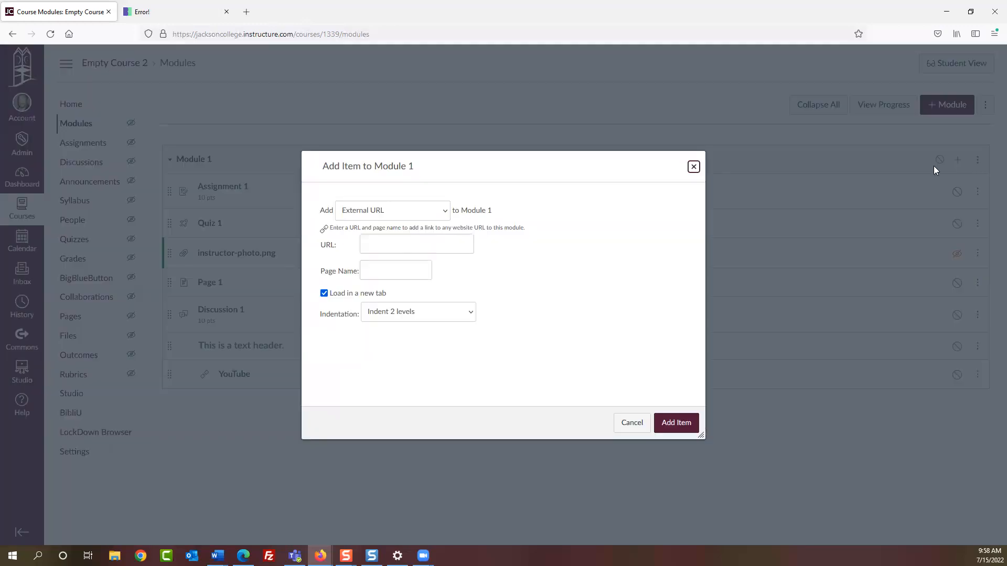
pyautogui.click(412, 209)
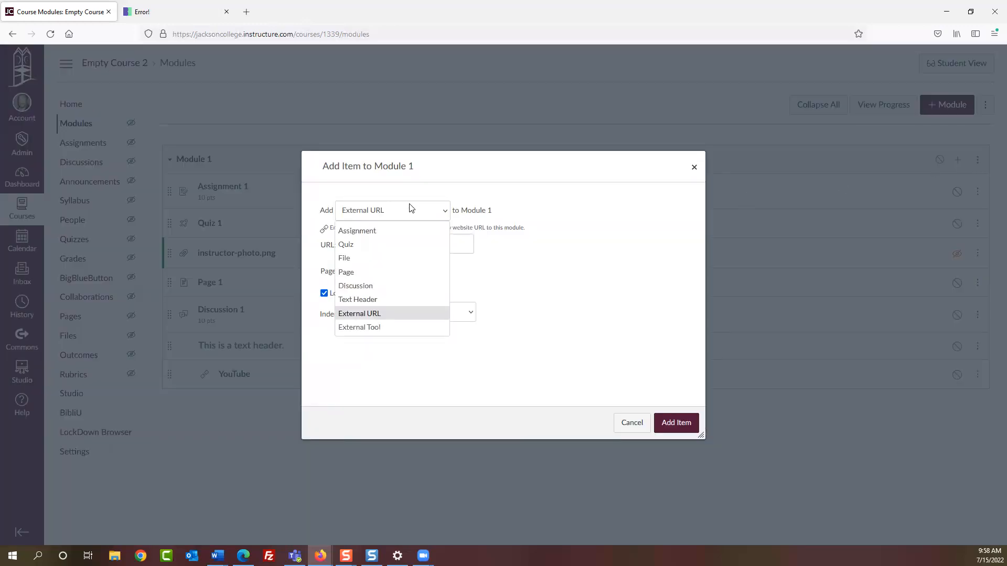
pyautogui.click(372, 331)
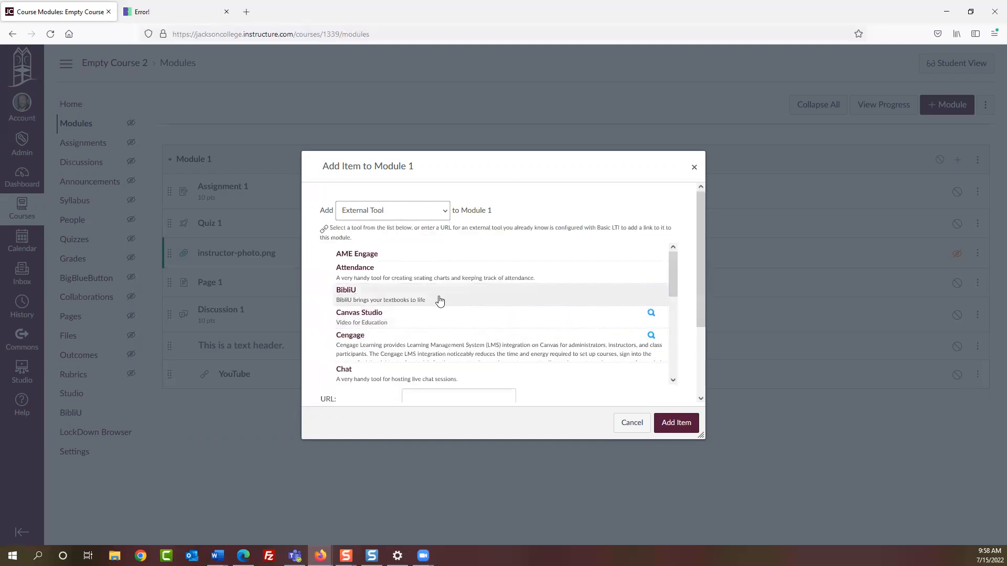
pyautogui.scroll(-10, 438, 284)
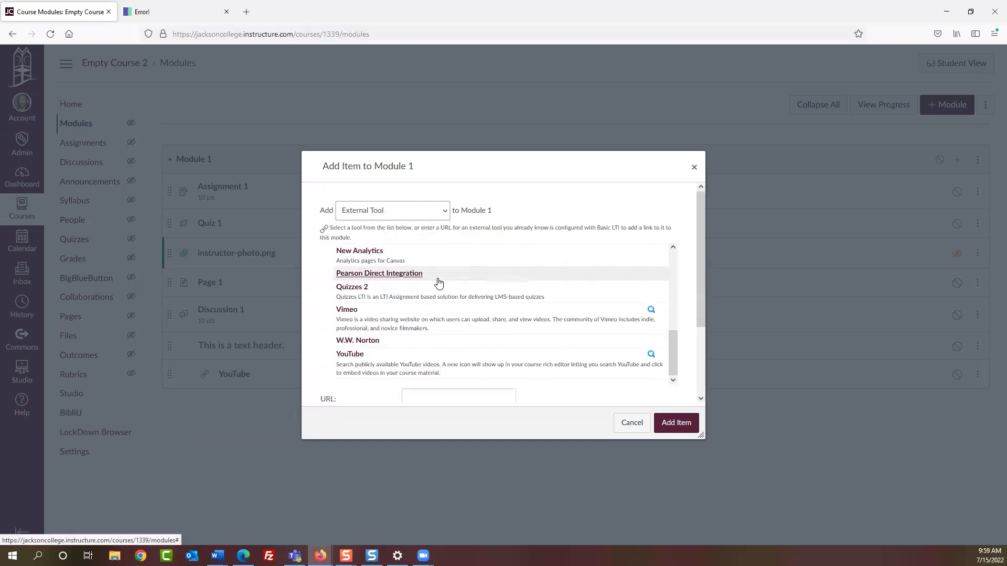
pyautogui.scroll(10, 438, 283)
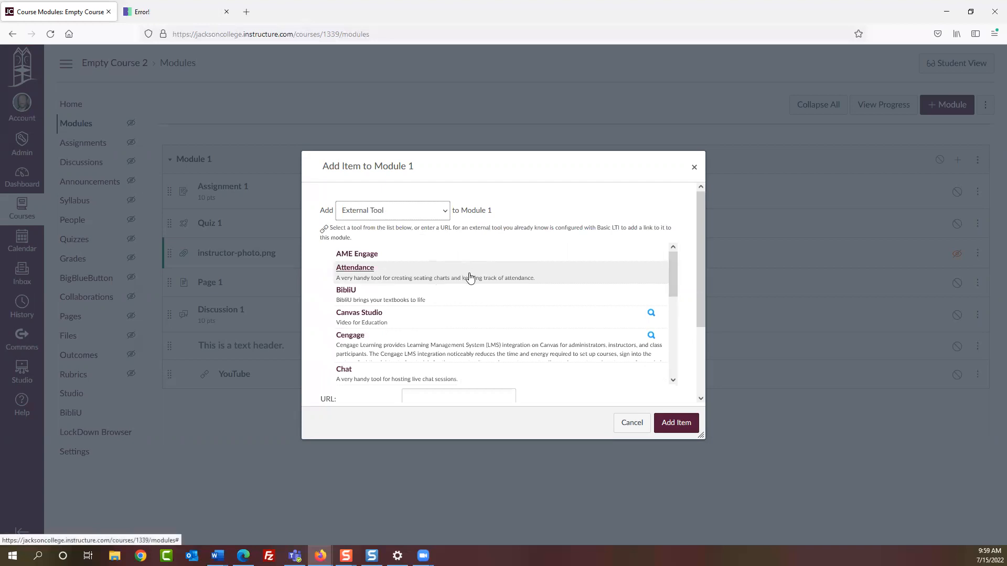
pyautogui.click(350, 295)
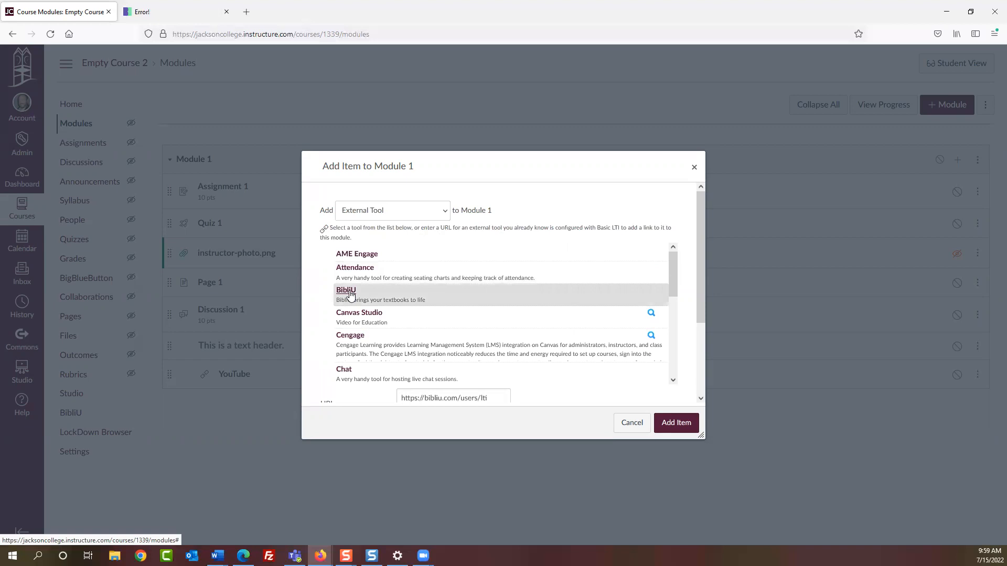
pyautogui.scroll(-2, 491, 326)
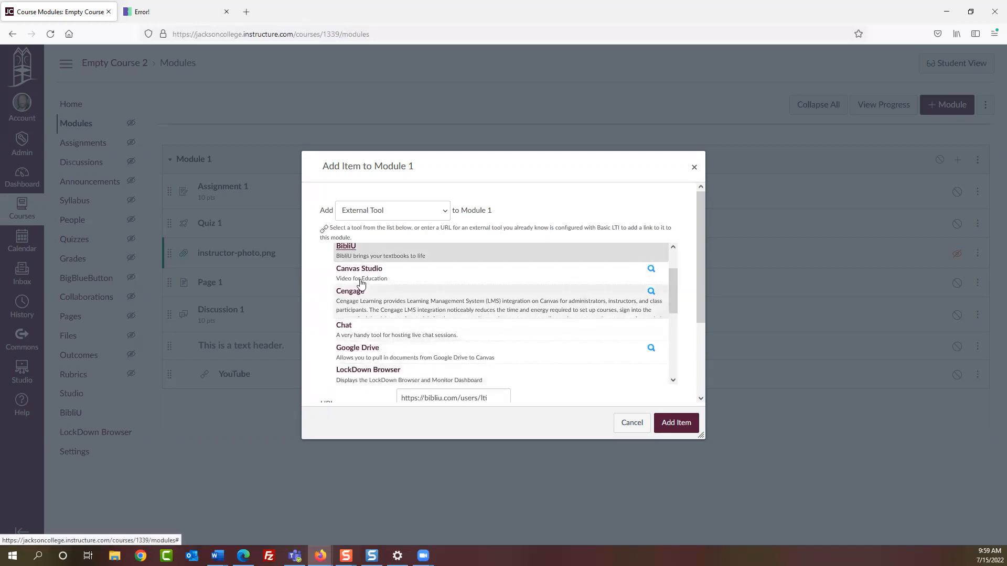
pyautogui.click(682, 423)
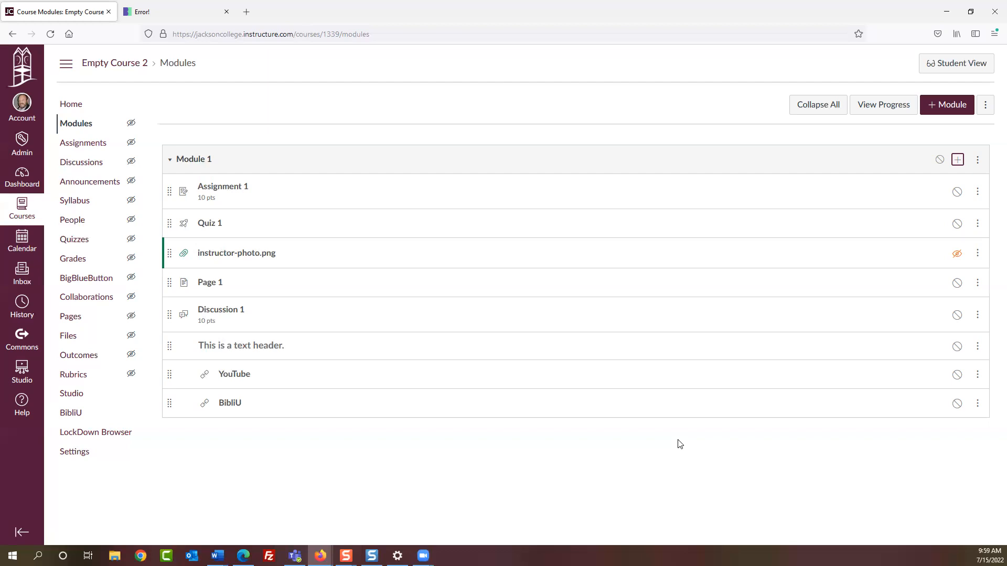
pyautogui.rightClick(348, 372)
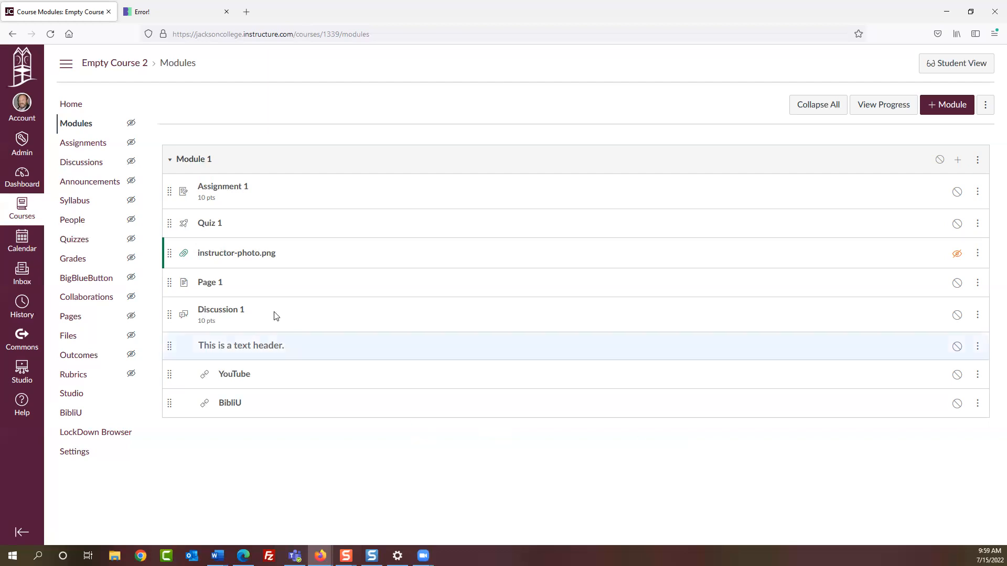
# - Add a new module named Module 2 to the course
pyautogui.click(302, 247)
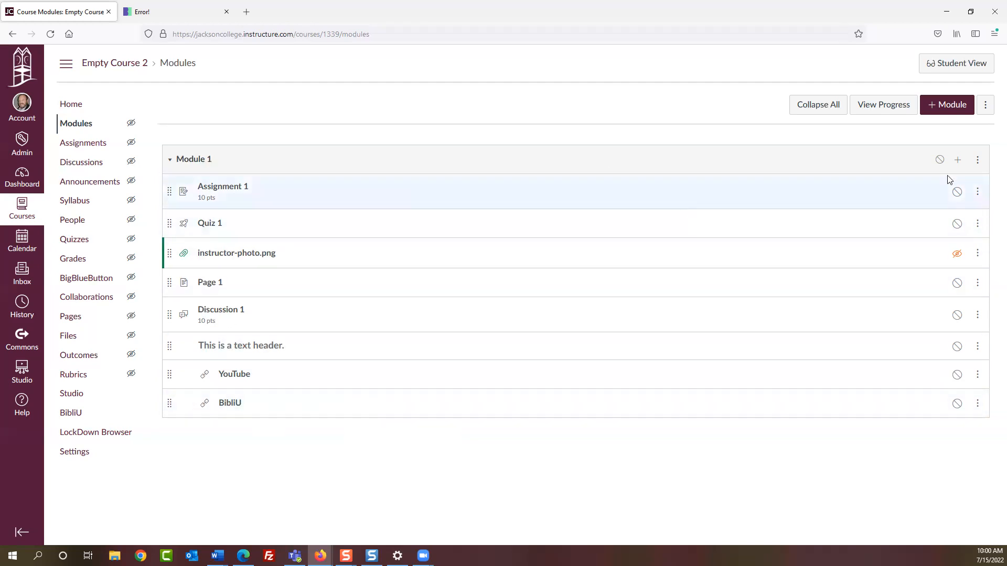
pyautogui.click(952, 105)
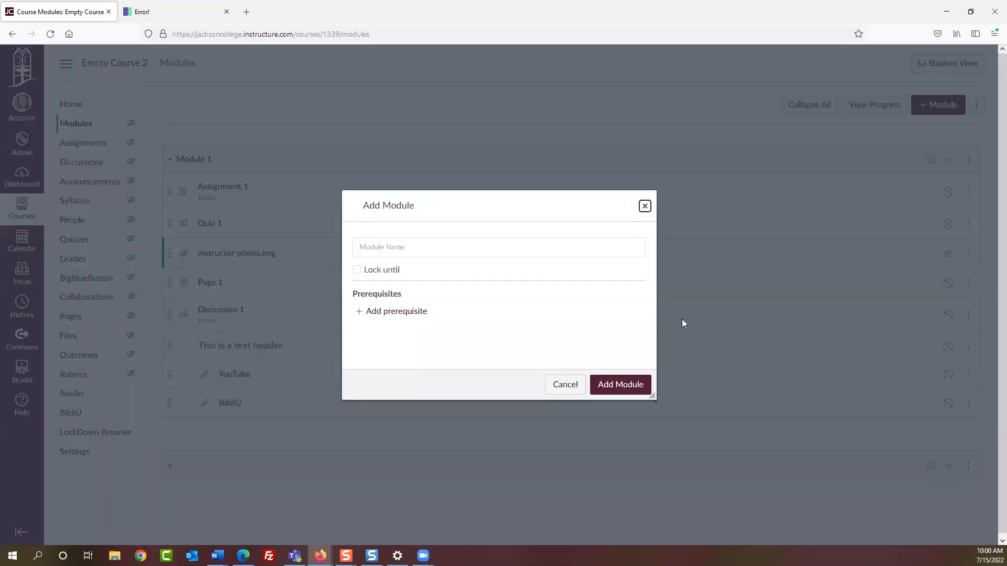
pyautogui.click(435, 249)
pyautogui.write('Module')
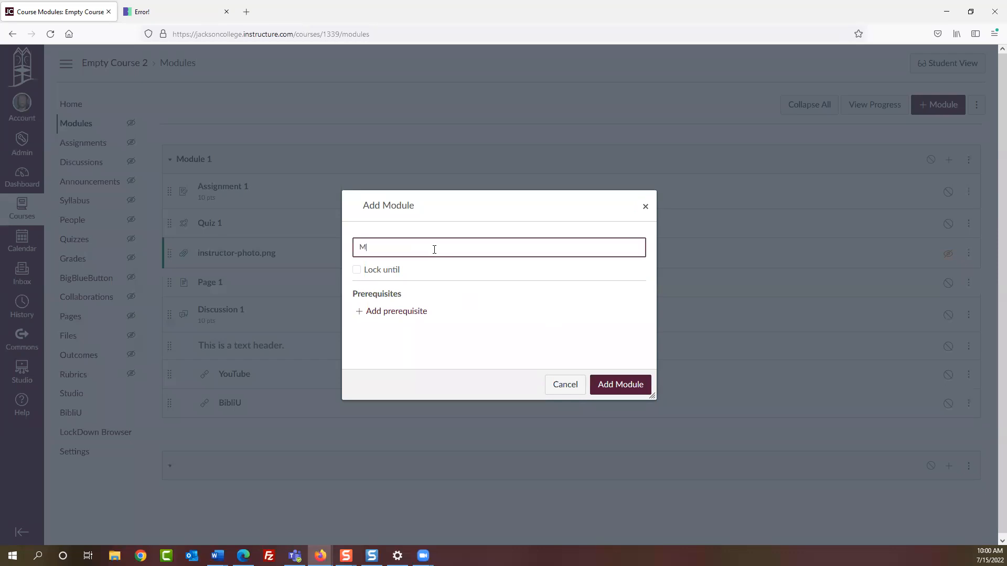
pyautogui.click(411, 263)
pyautogui.click(600, 384)
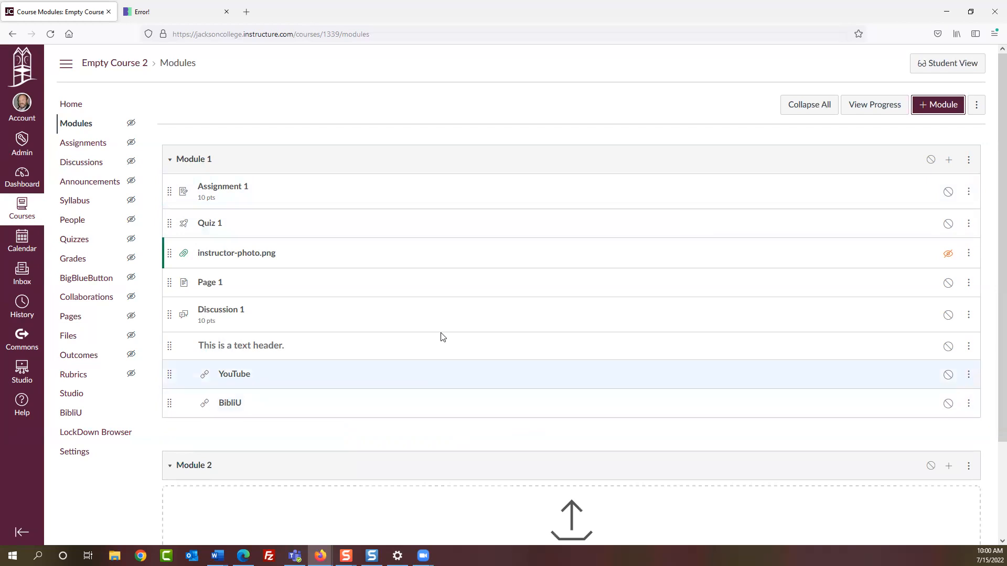
# - Reorder Module 1 so that Assignment 1 sits between Page 1 and Discussion 1
pyautogui.scroll(-3, 420, 417)
pyautogui.scroll(1, 542, 319)
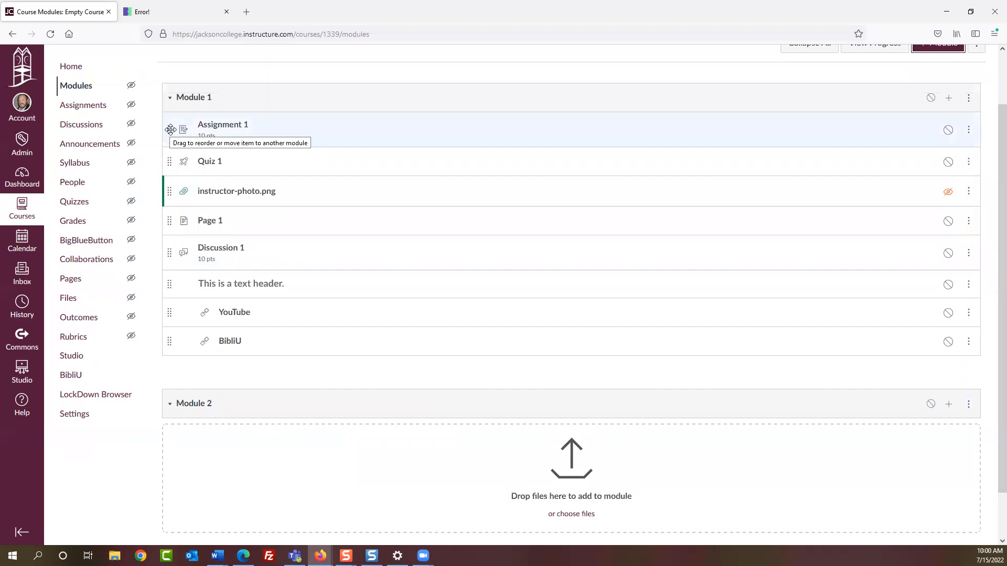
pyautogui.moveTo(171, 130); pyautogui.dragTo(162, 219)
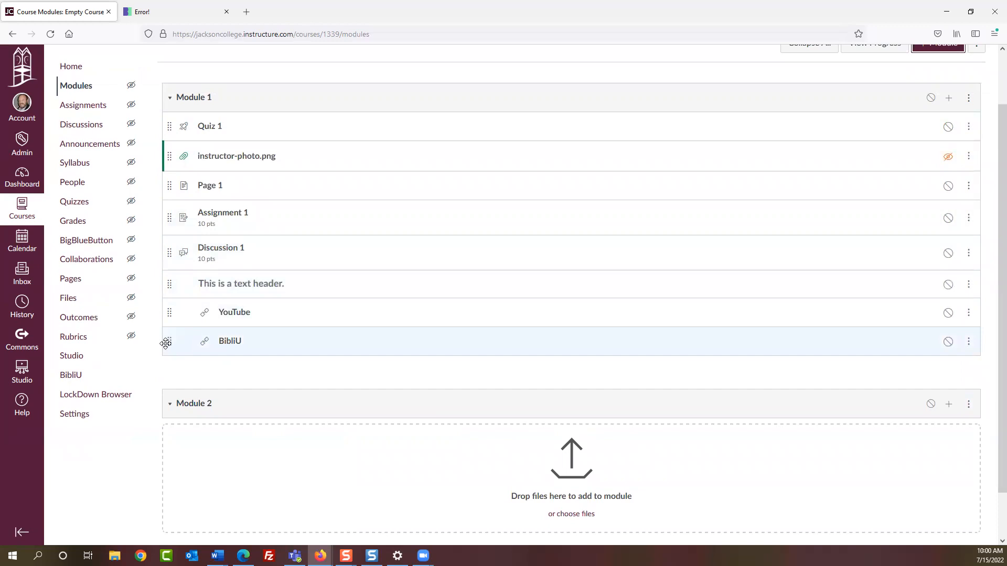
# - Try to move the BibliU and YouTube links from Module 1 into the empty Module 2
pyautogui.moveTo(170, 346); pyautogui.dragTo(225, 458)
pyautogui.moveTo(170, 309); pyautogui.dragTo(214, 471)
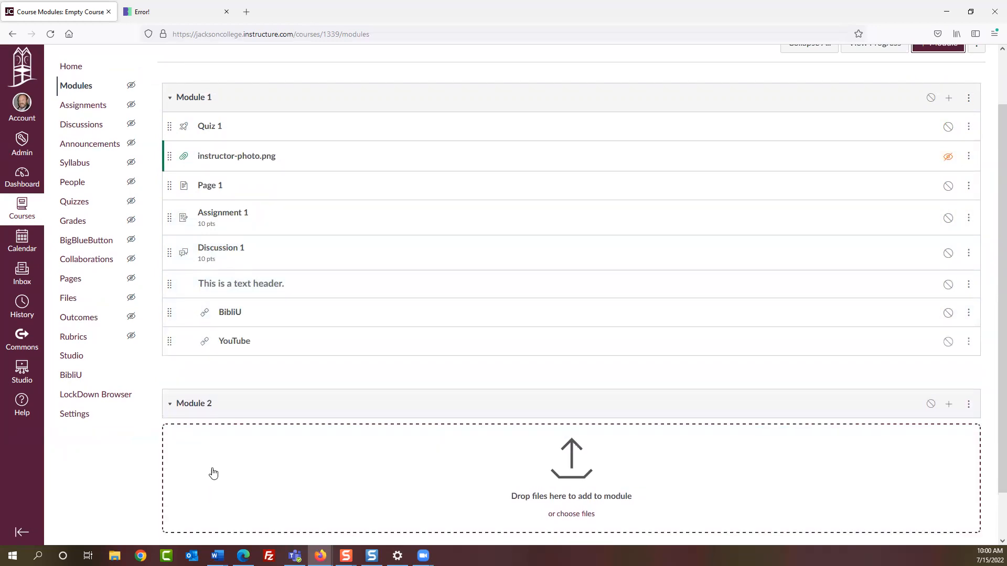
pyautogui.moveTo(171, 310); pyautogui.dragTo(231, 487)
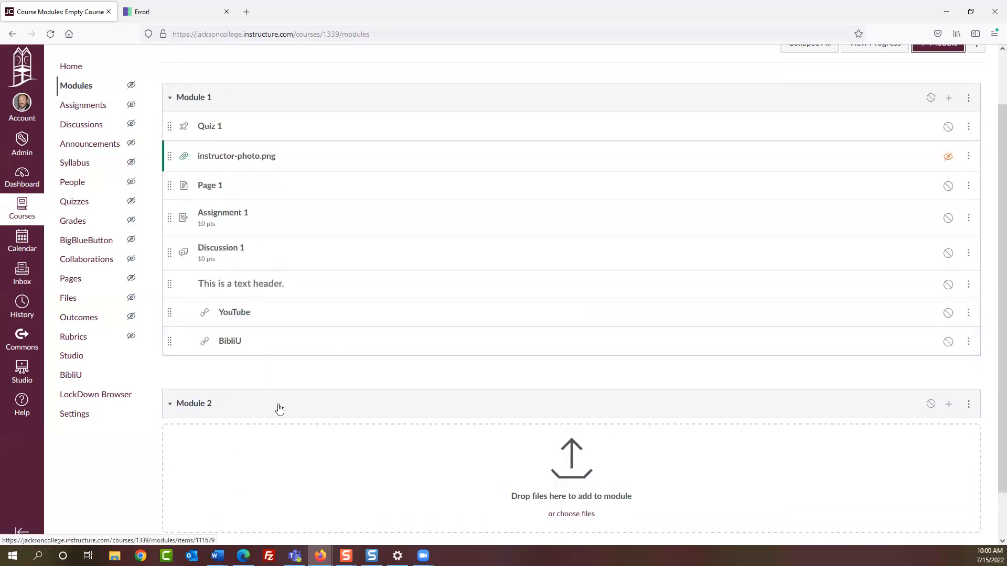
pyautogui.moveTo(168, 311); pyautogui.dragTo(191, 310)
# - Rearrange Module 1 so that the BibliU link sits directly below Page 1 and above Assignment 1
pyautogui.moveTo(169, 341); pyautogui.dragTo(171, 171)
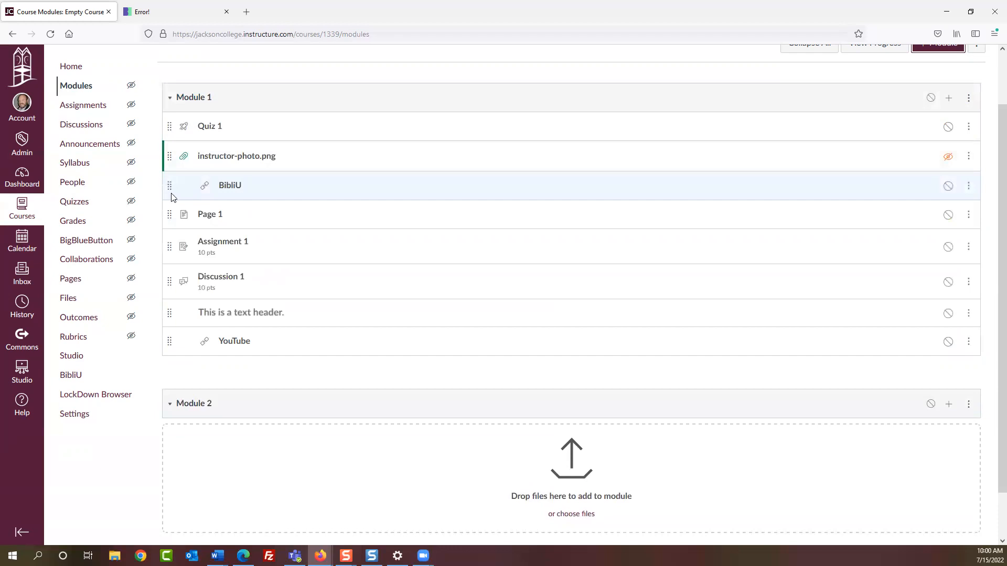
pyautogui.moveTo(169, 224); pyautogui.dragTo(173, 172)
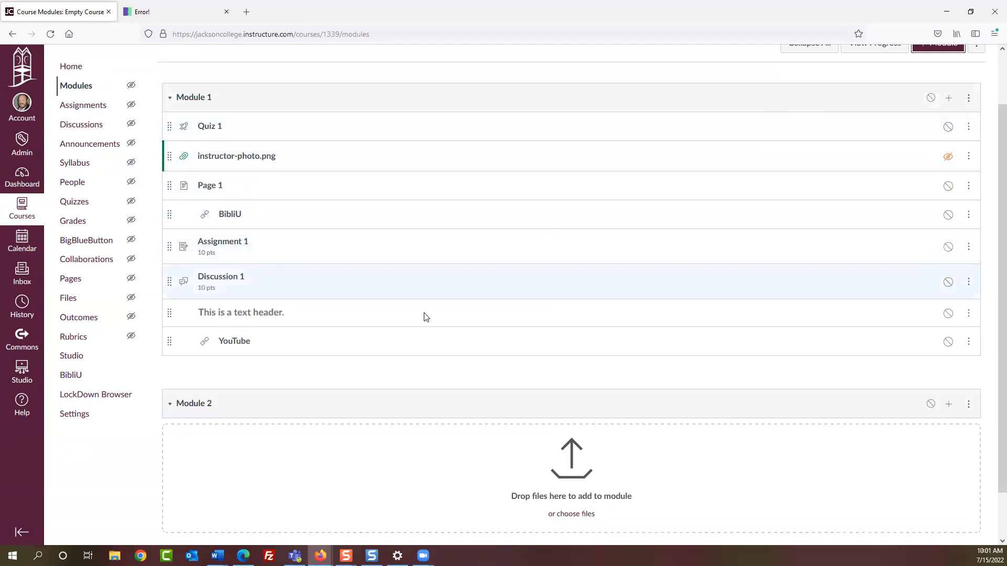
pyautogui.scroll(2, 446, 282)
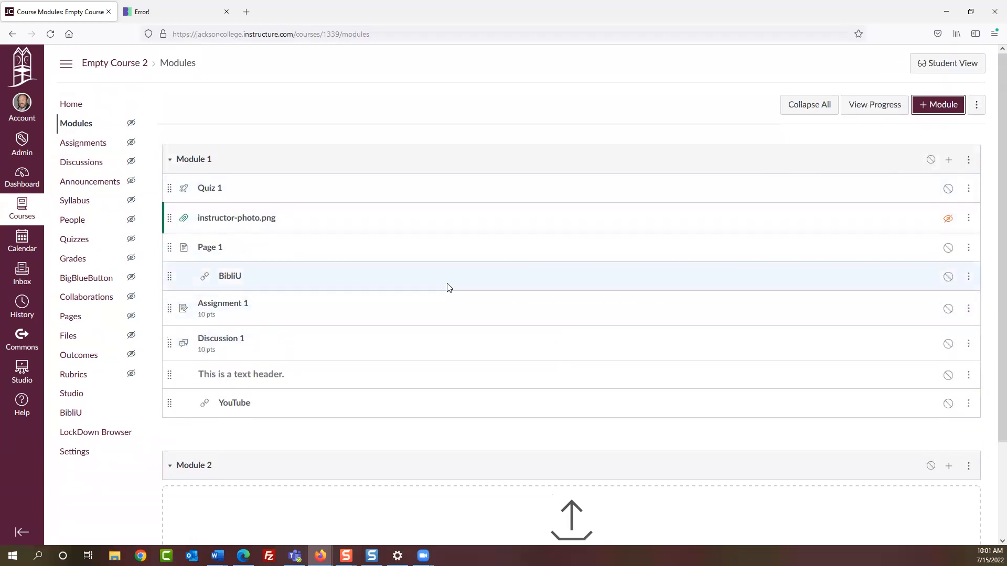
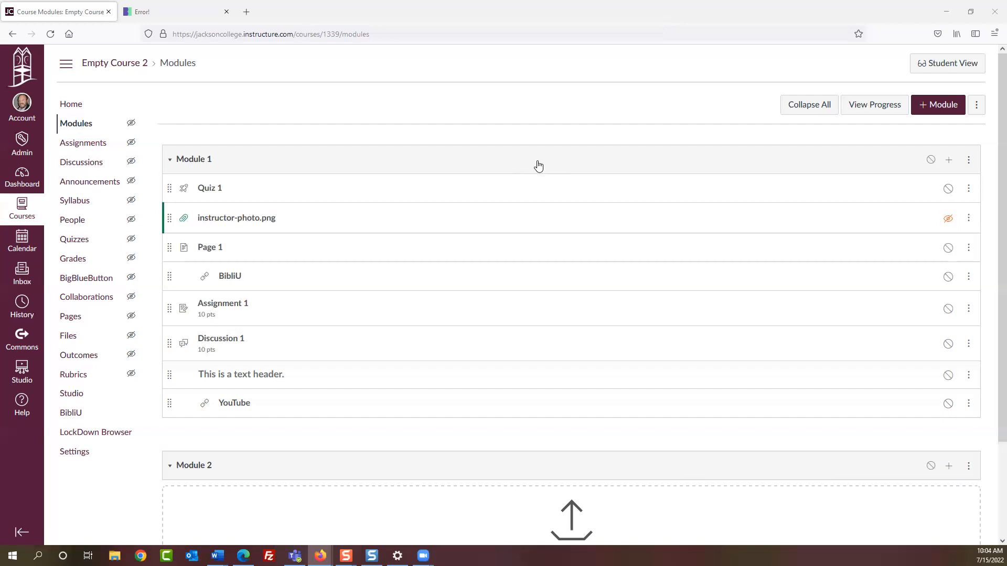
# - Edit Assignment 1 so its online entry options accept only Website URL, with File Uploads turned off
pyautogui.click(234, 304)
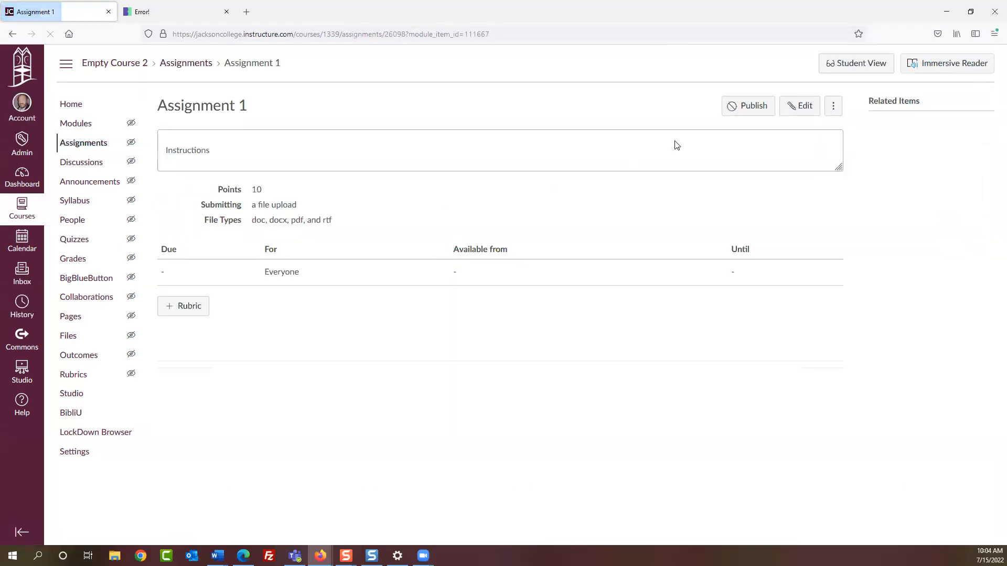
pyautogui.click(807, 106)
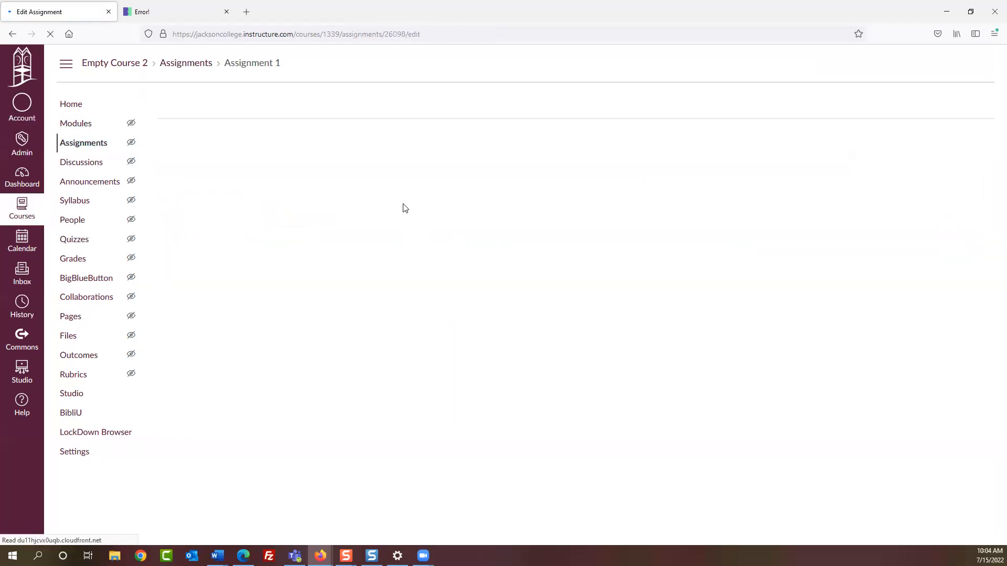
pyautogui.scroll(-8, 400, 202)
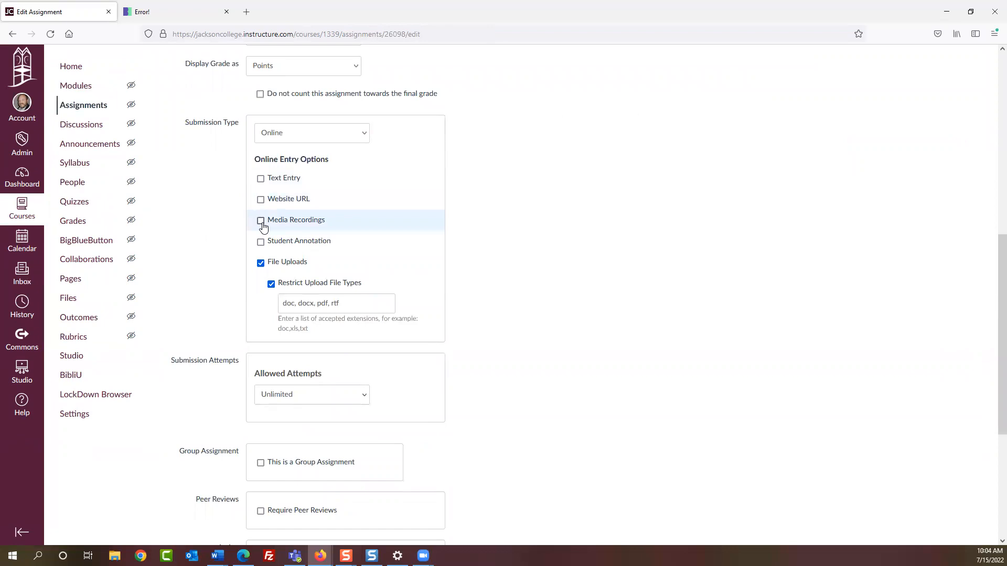
pyautogui.click(260, 200)
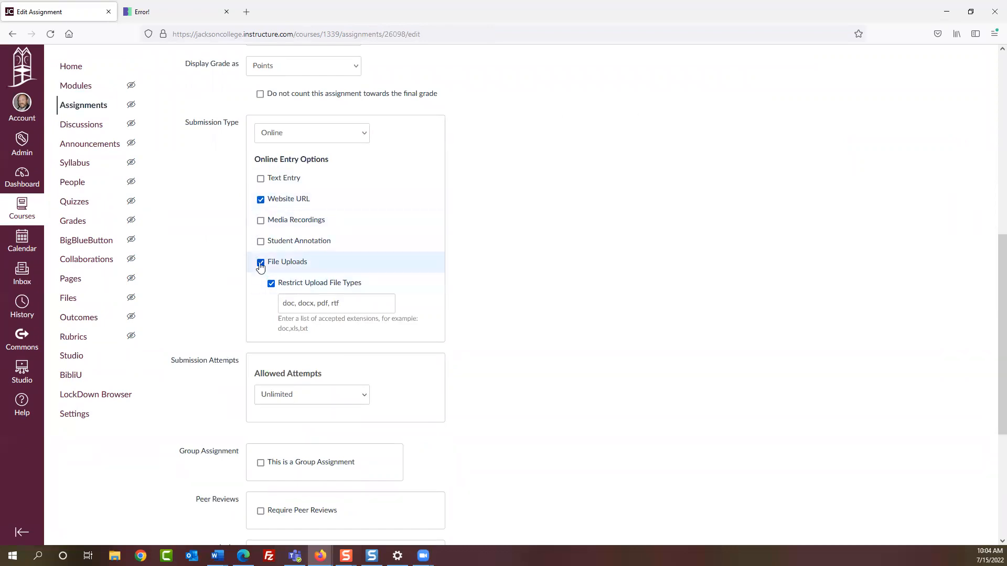
pyautogui.click(260, 262)
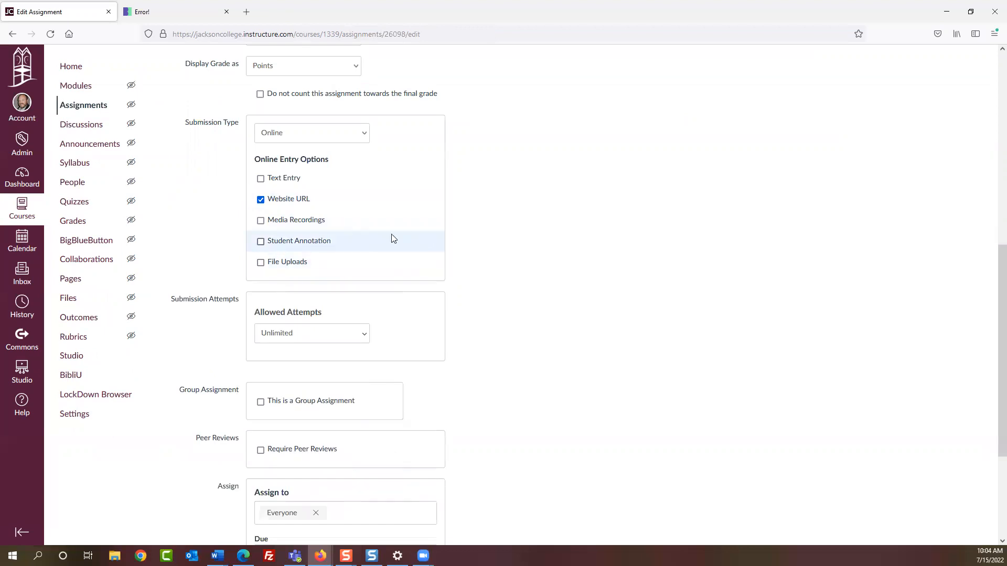
pyautogui.click(260, 222)
pyautogui.click(260, 223)
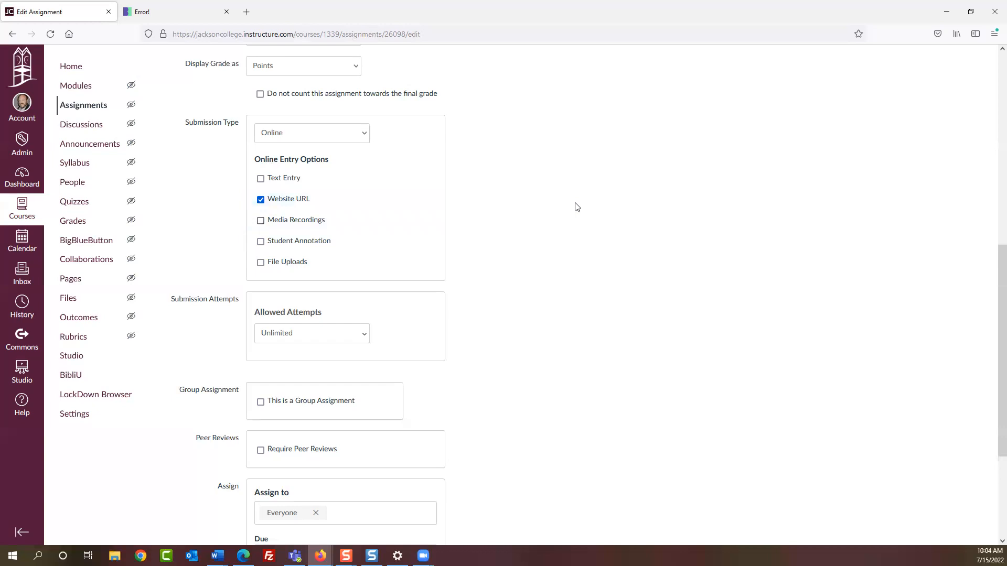
pyautogui.scroll(8, 577, 208)
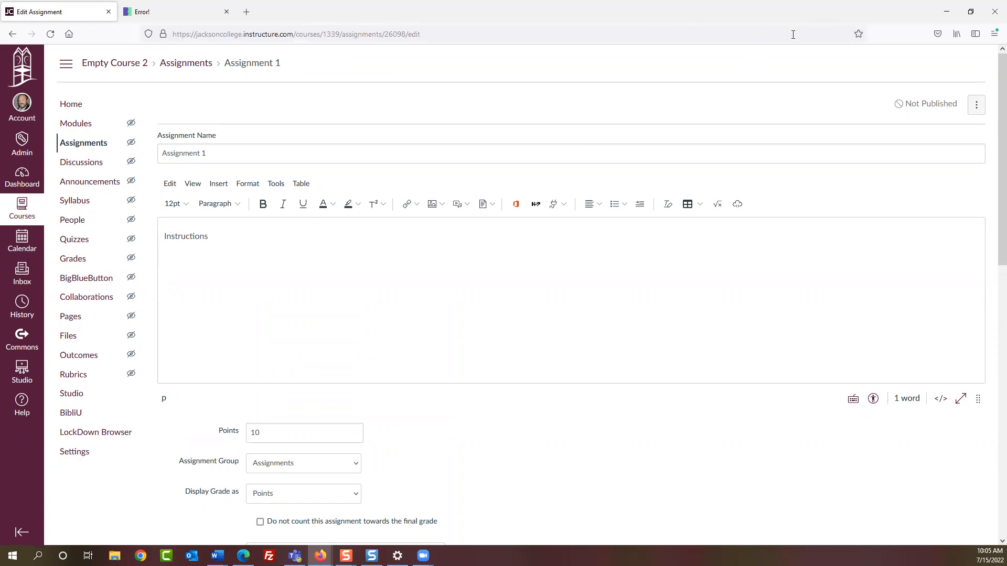
pyautogui.click(947, 14)
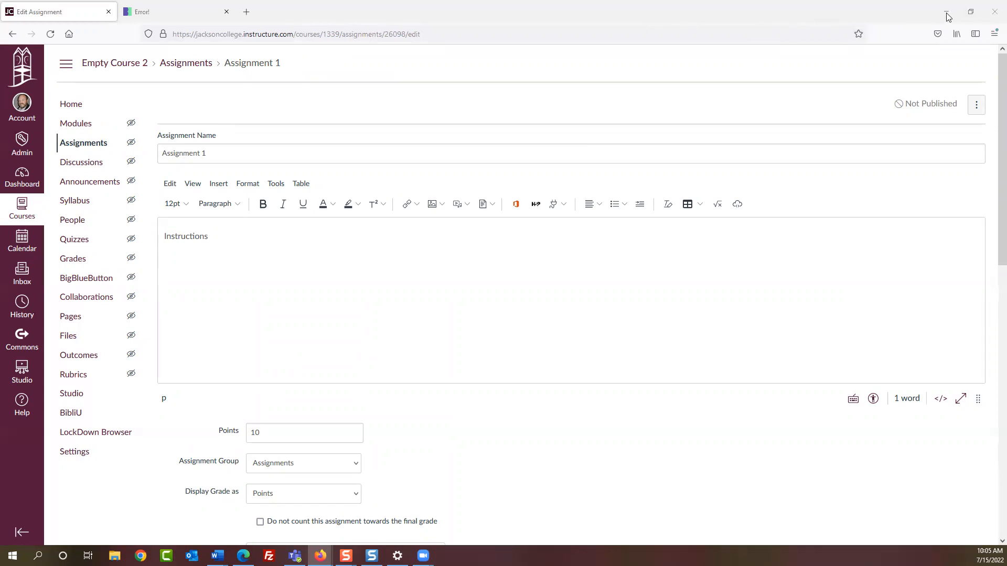